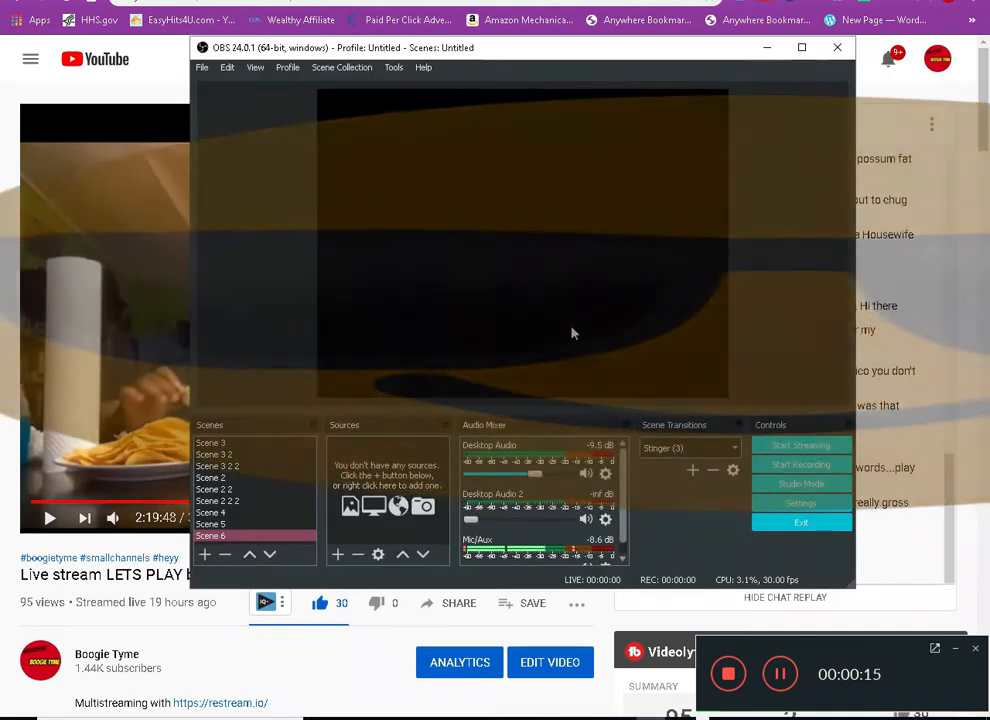
Maximize the OBS window, and open the YouTube home page in the browser
left_click(802, 48)
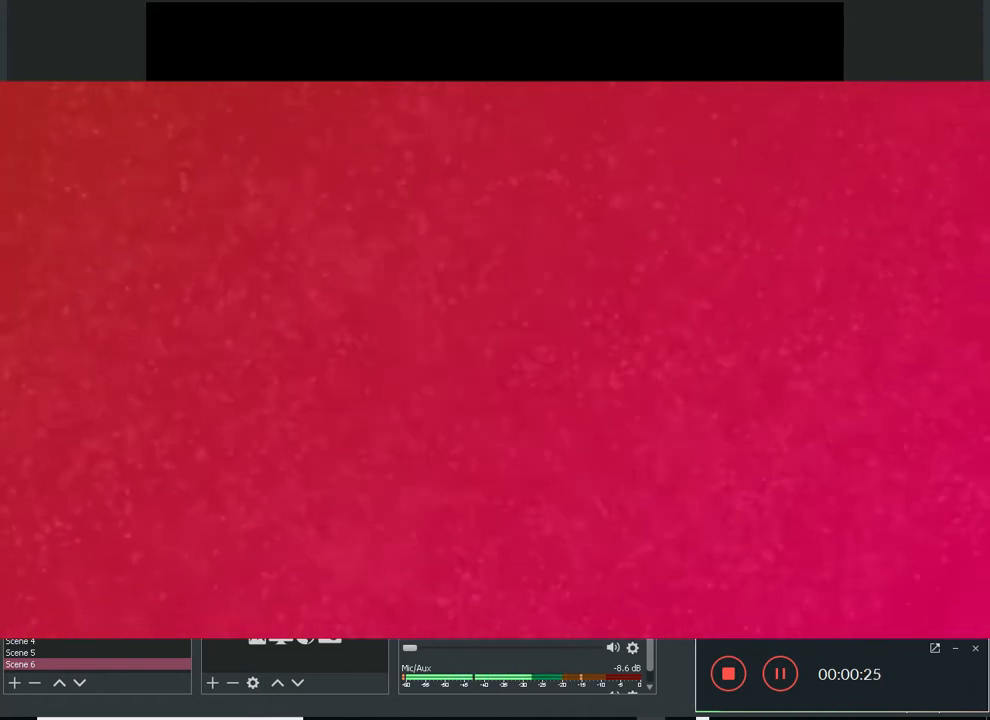
key("alt+Tab")
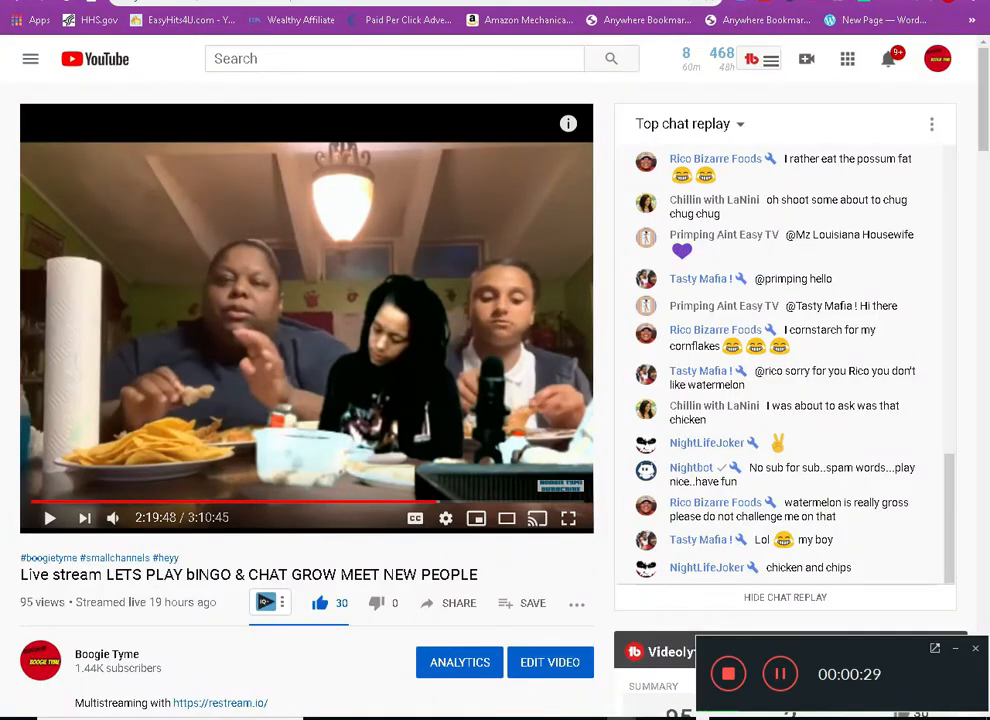
left_click(15, 3)
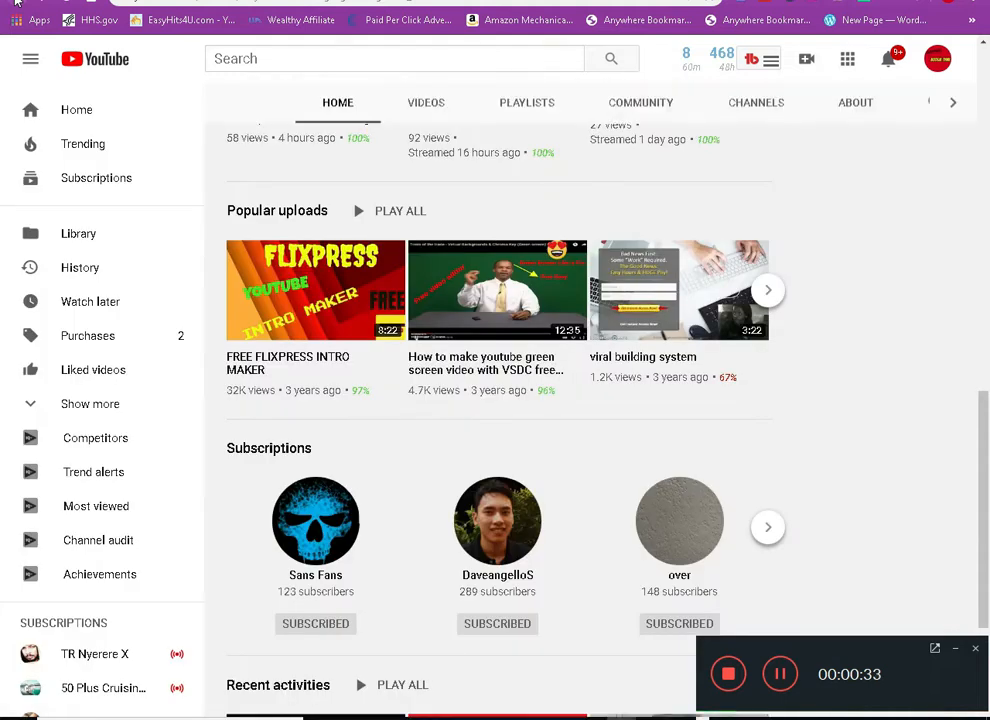
left_click(15, 3)
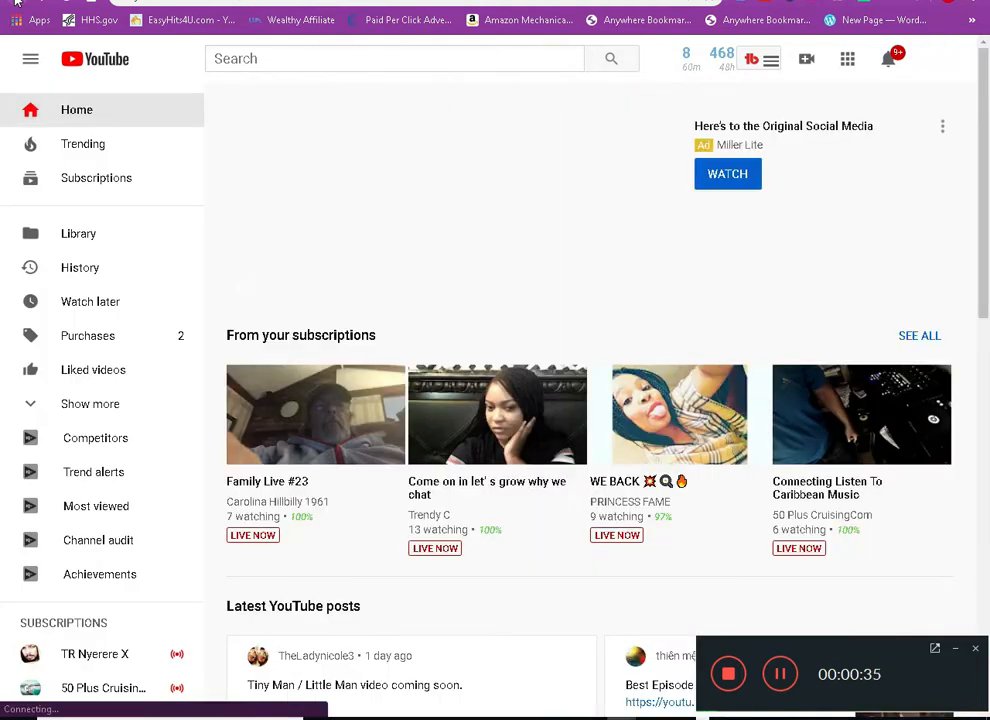
left_click(15, 3)
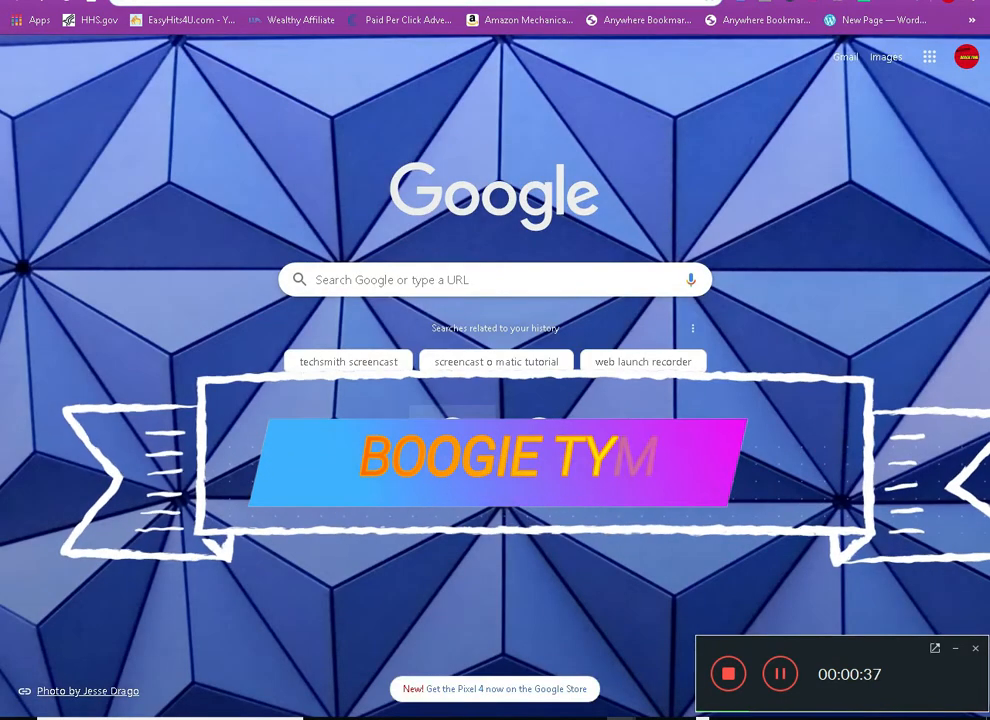
left_click(453, 438)
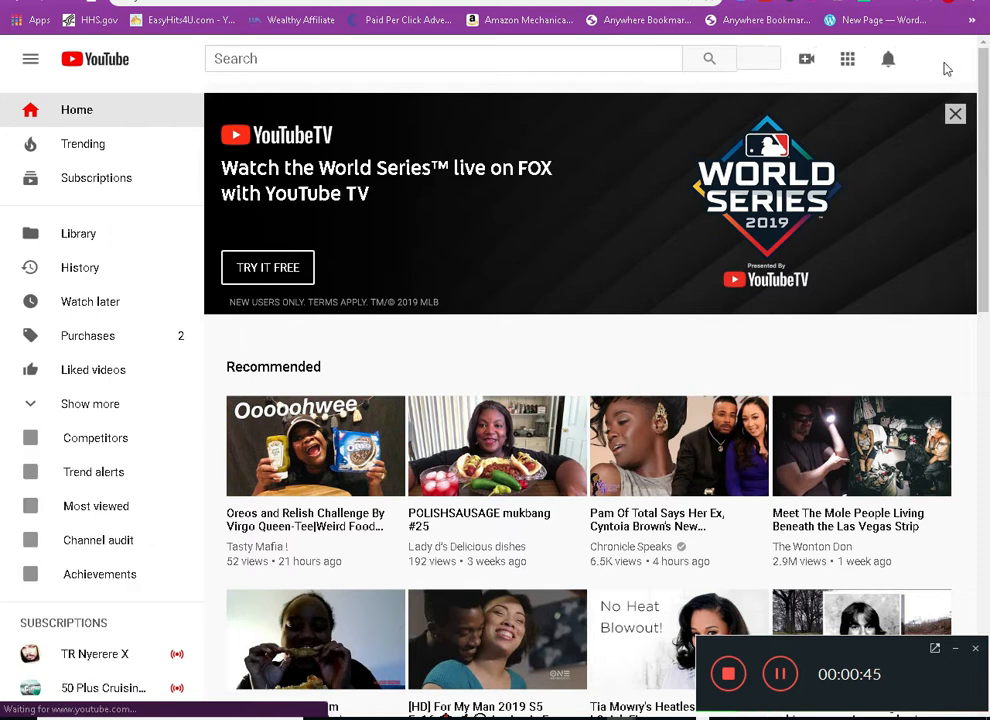
Open YouTube Studio (beta) for the channel and switch to Creator Studio Classic
left_click(940, 64)
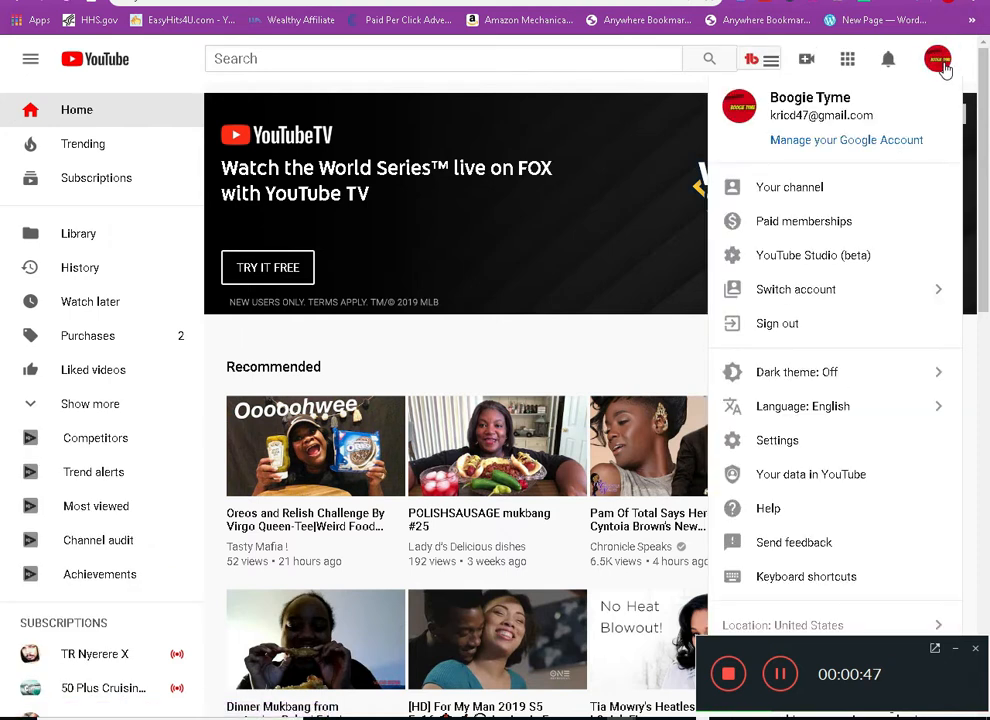
left_click(843, 258)
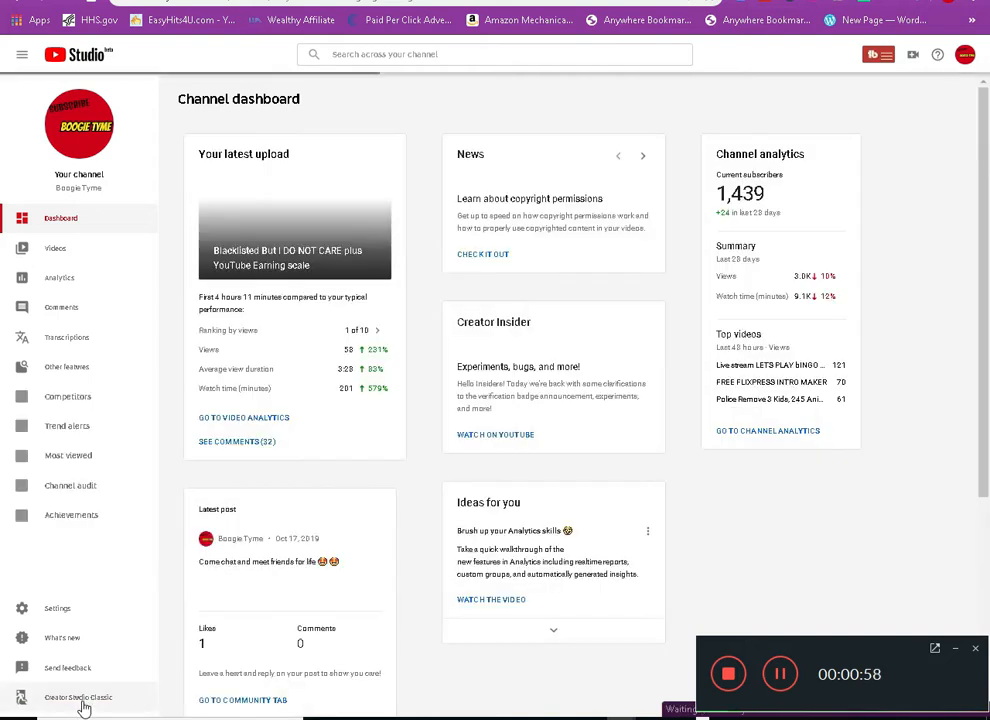
left_click(82, 700)
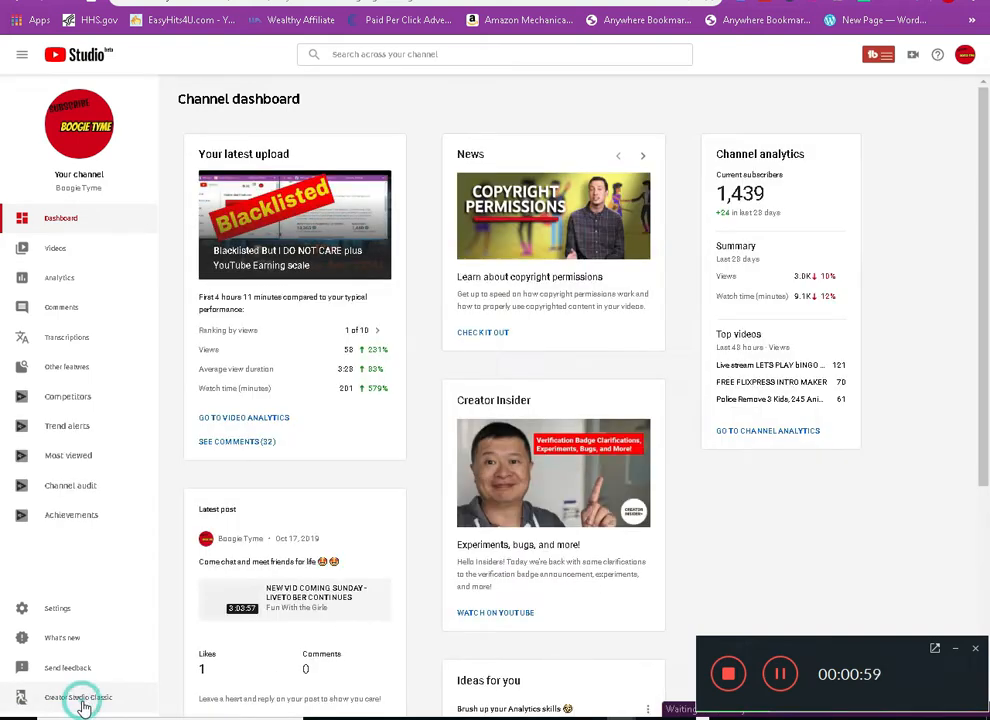
left_click(670, 538)
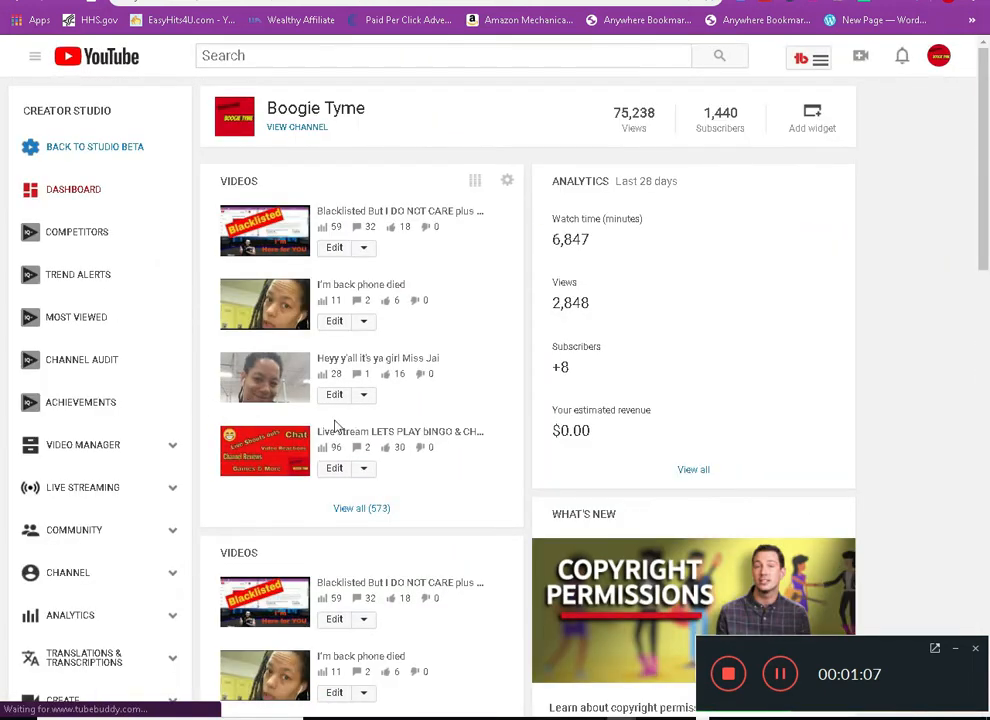
Open the Stream now page under Live Streaming and select the stream name/key field in Encoder Setup
left_click(91, 489)
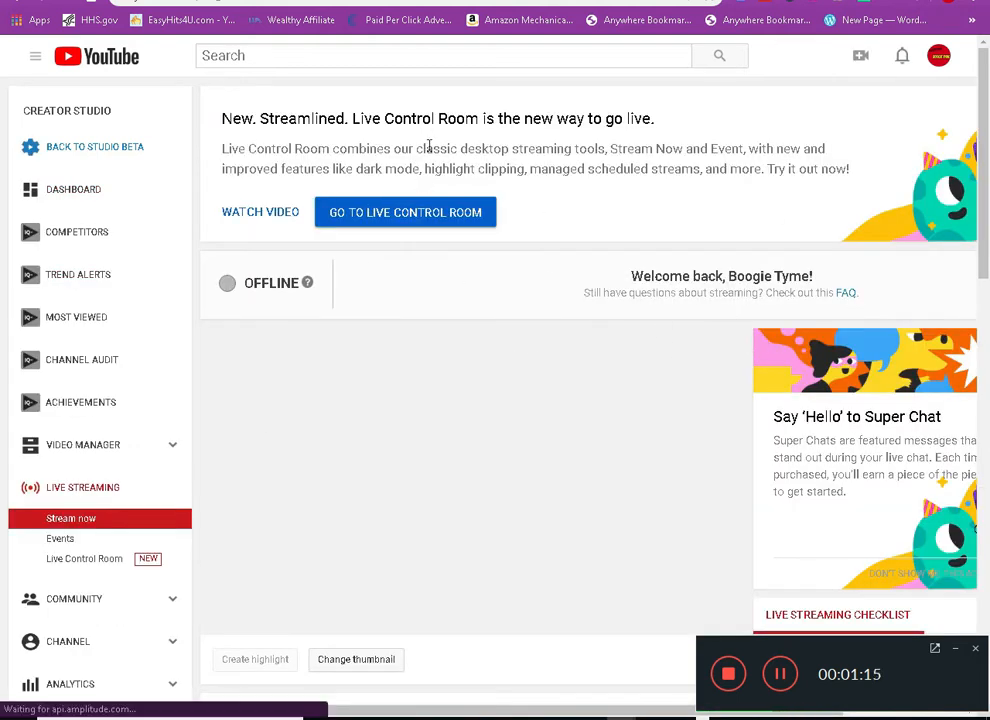
scroll(519, 250, "down", 2)
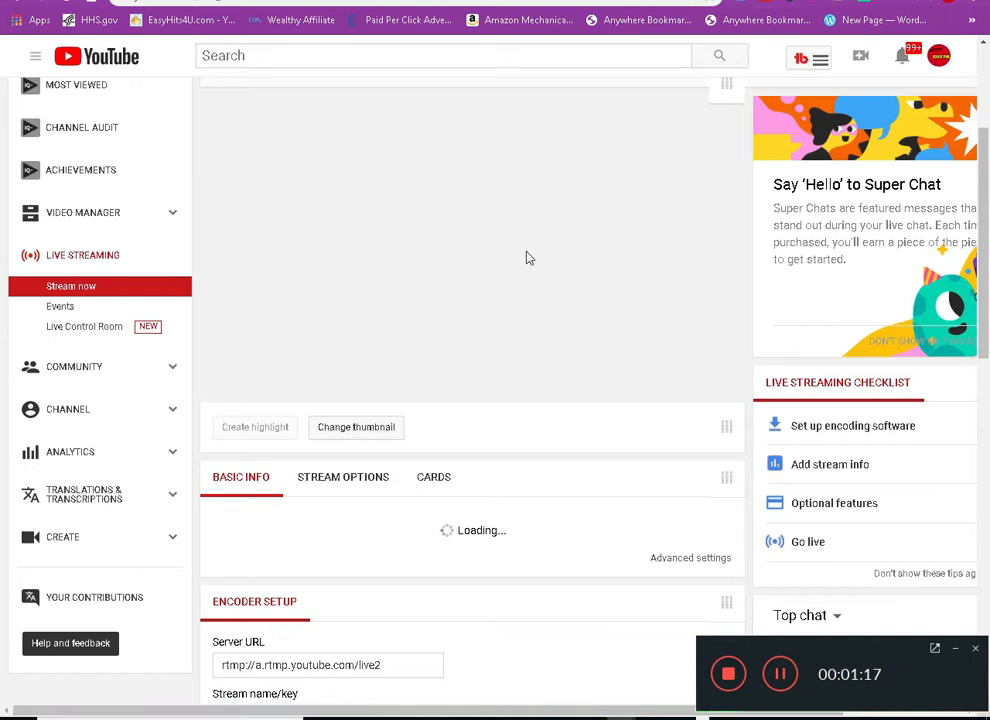
scroll(529, 258, "down", 3)
scroll(529, 258, "down", 2)
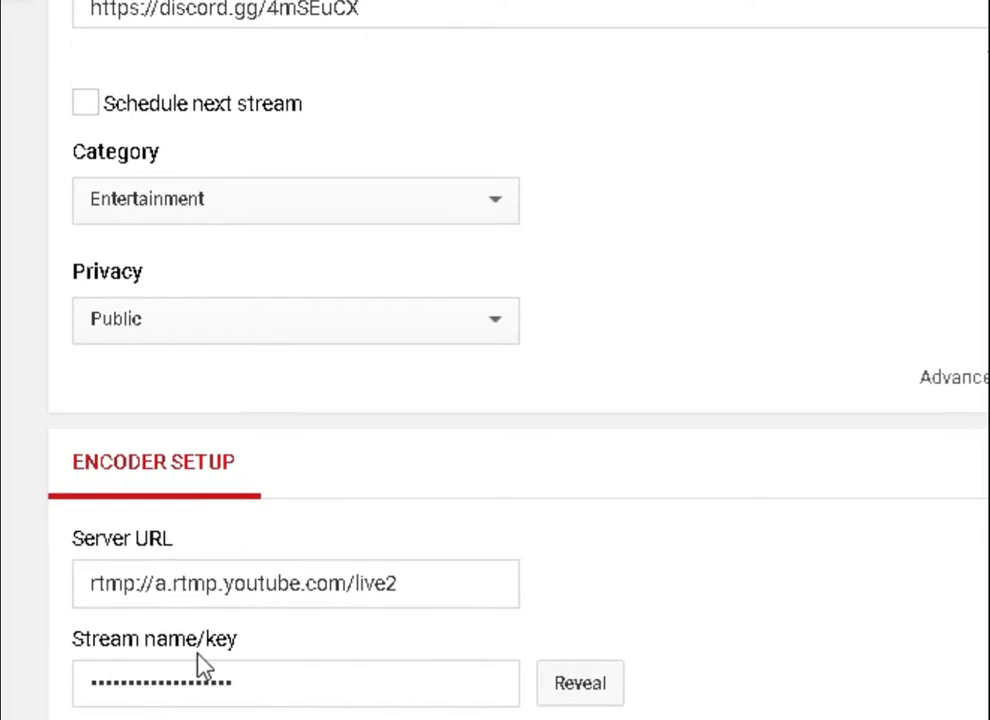
left_click(253, 683)
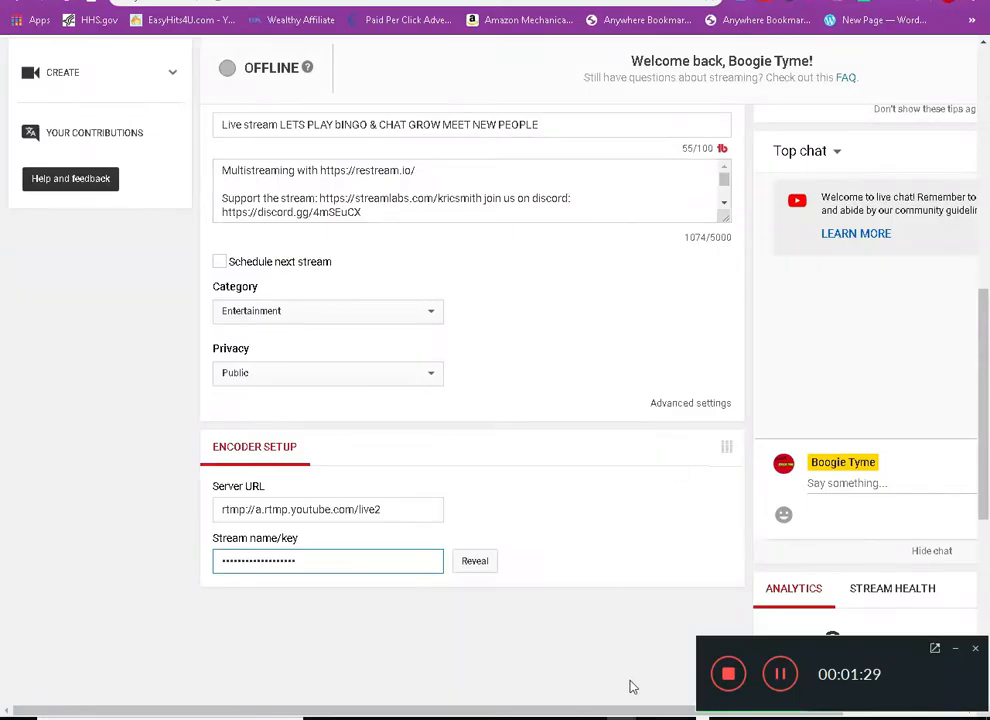
Switch to OBS and set its streaming service to YouTube / YouTube Gaming, ready for entering the stream key
mouse_move(650, 718)
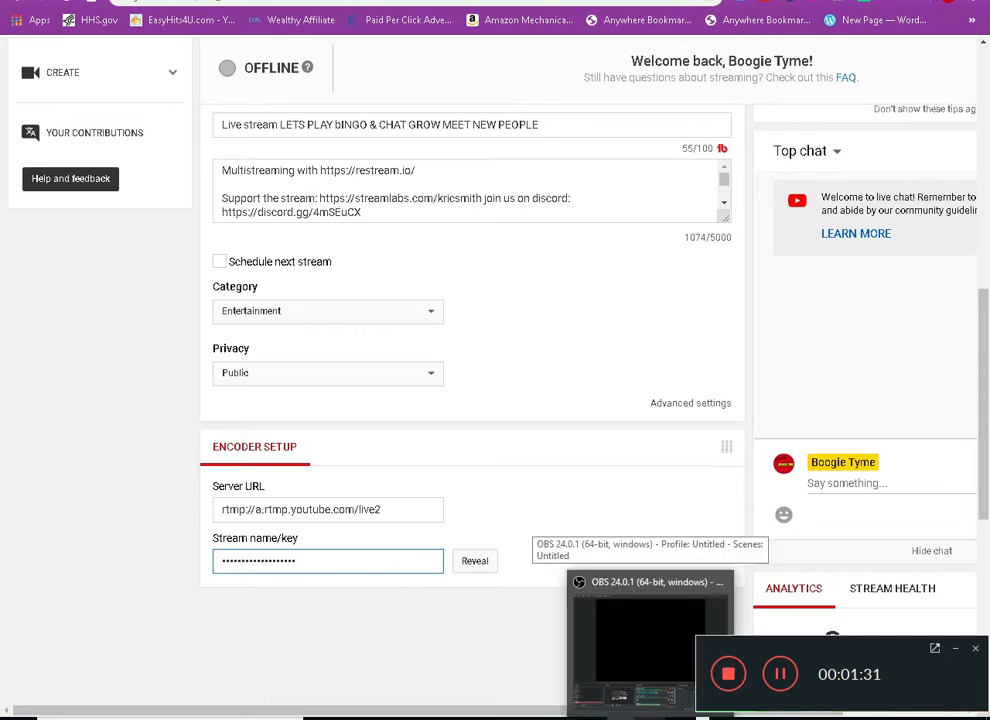
left_click(648, 640)
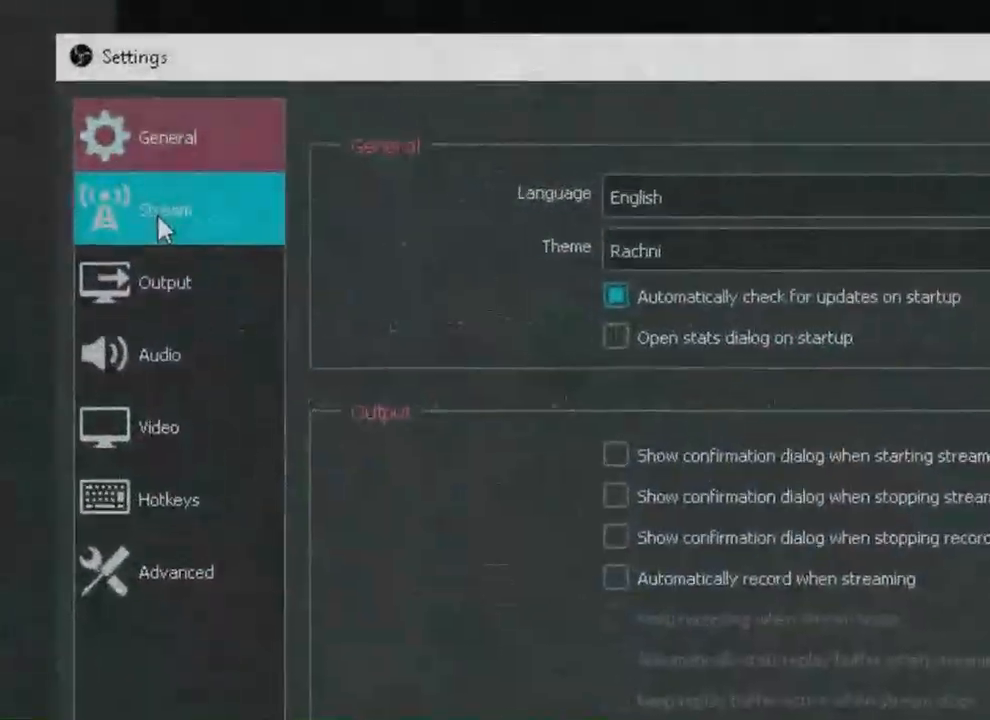
left_click(150, 214)
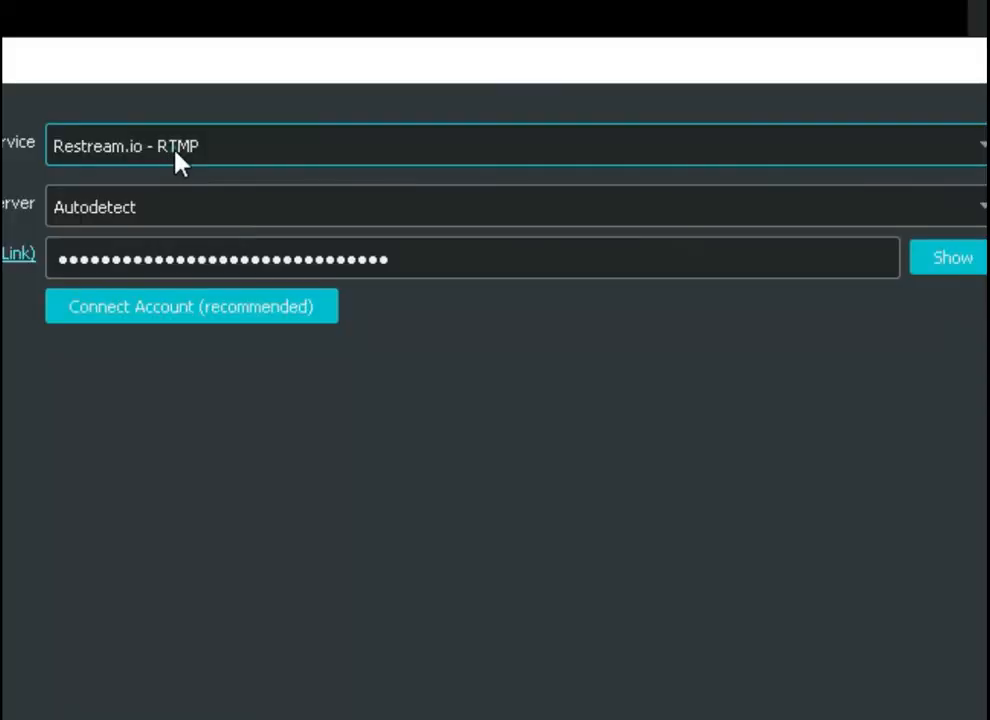
left_click(176, 153)
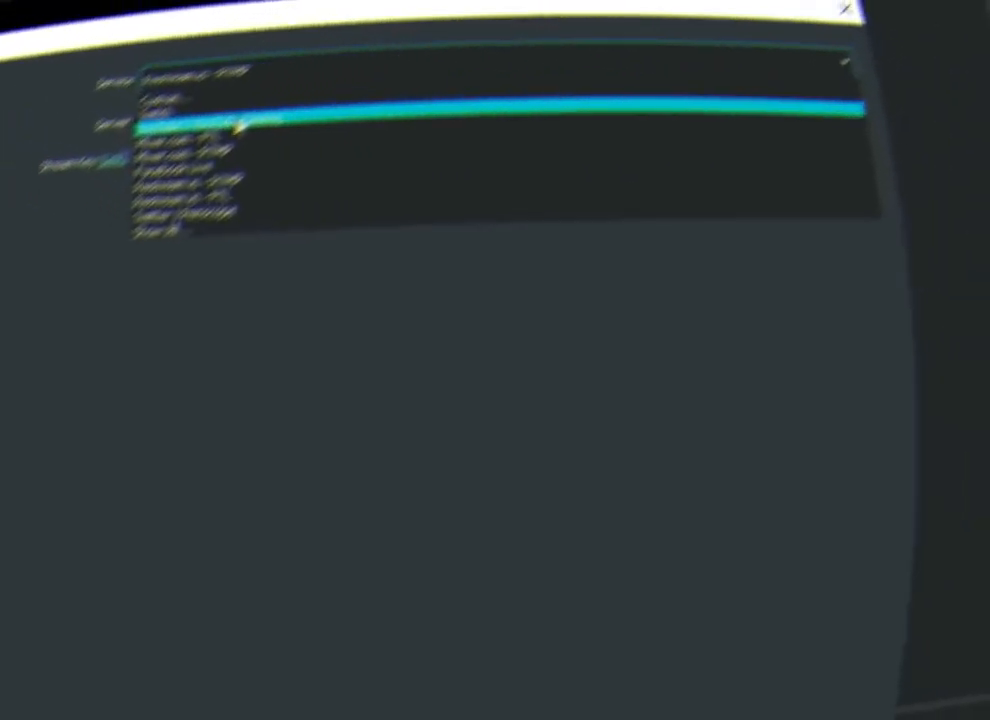
left_click(146, 215)
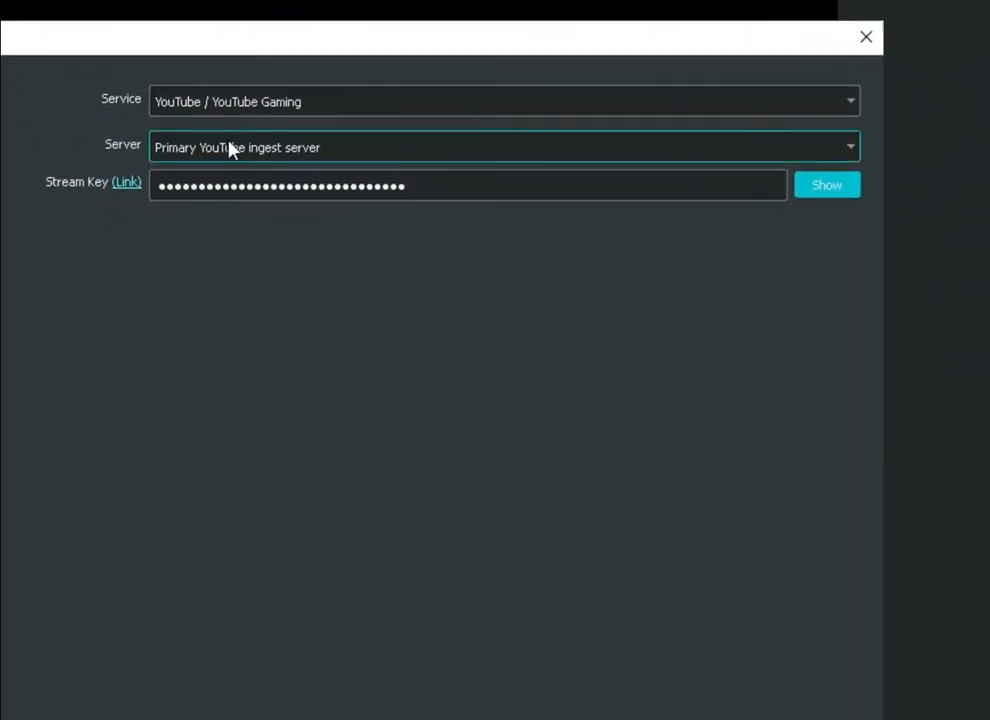
left_click(690, 184)
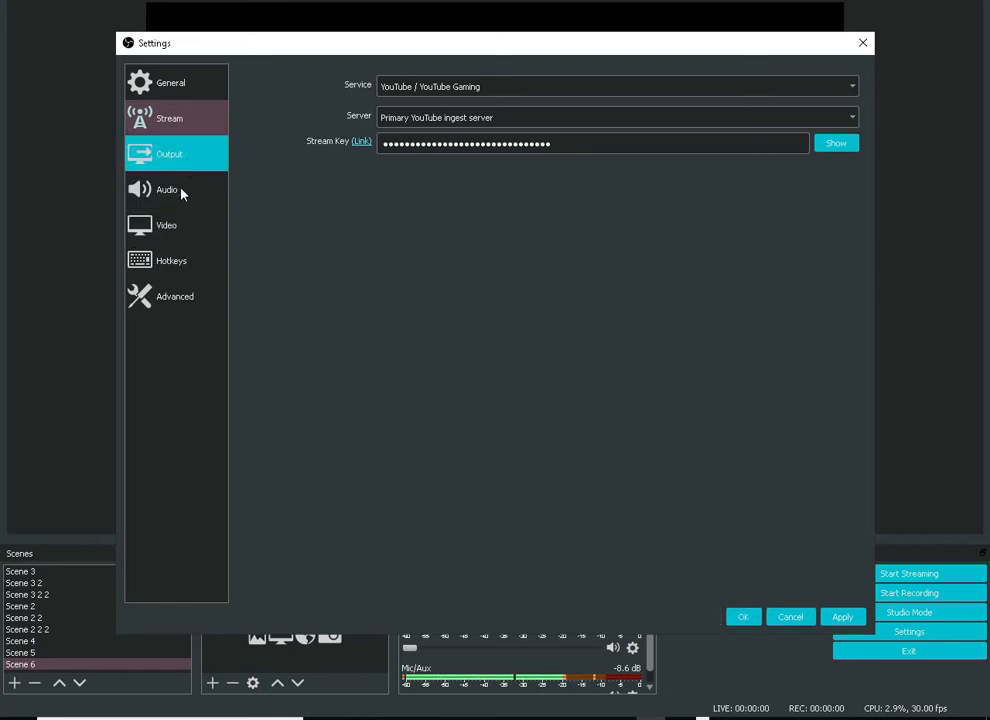
Check the video settings, choose mp4 as the recording format in the output settings, and save the settings
left_click(170, 225)
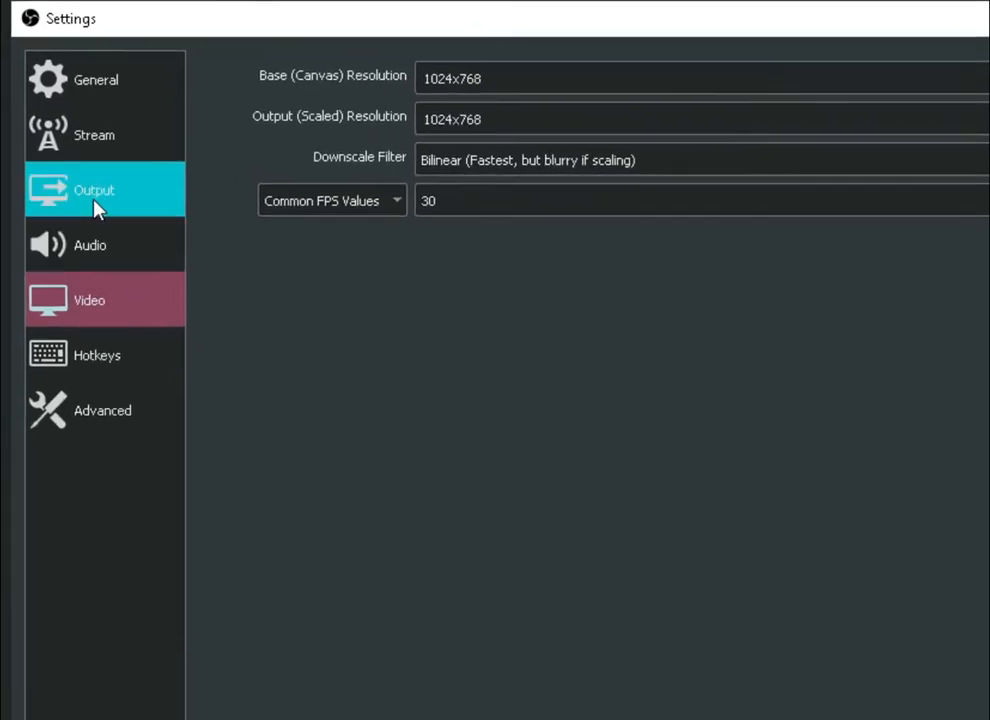
left_click(93, 202)
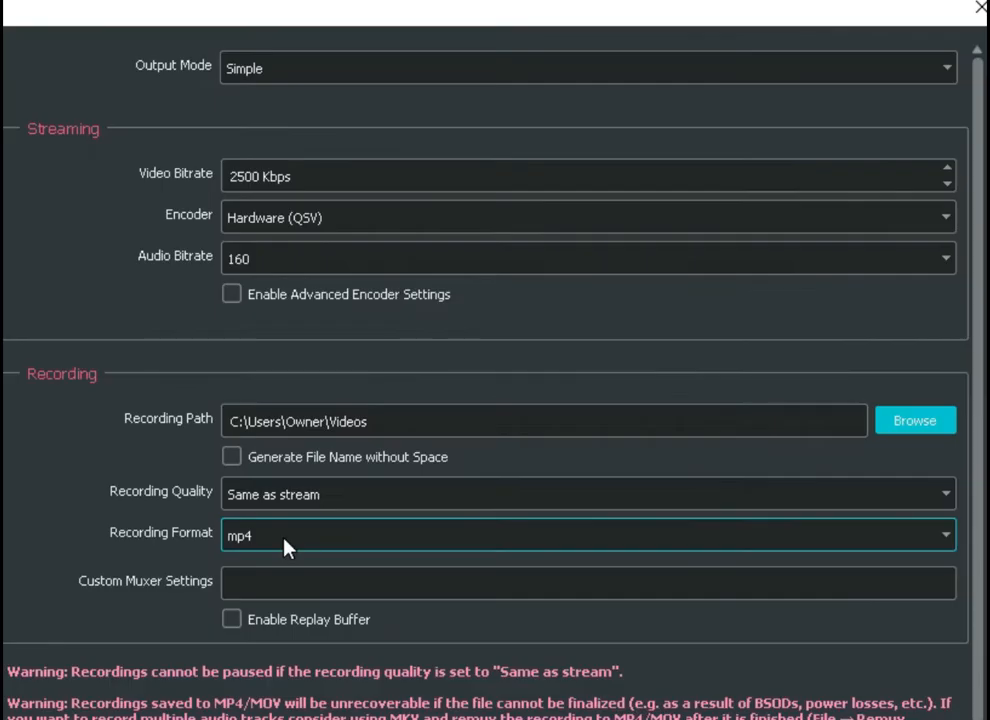
left_click(284, 545)
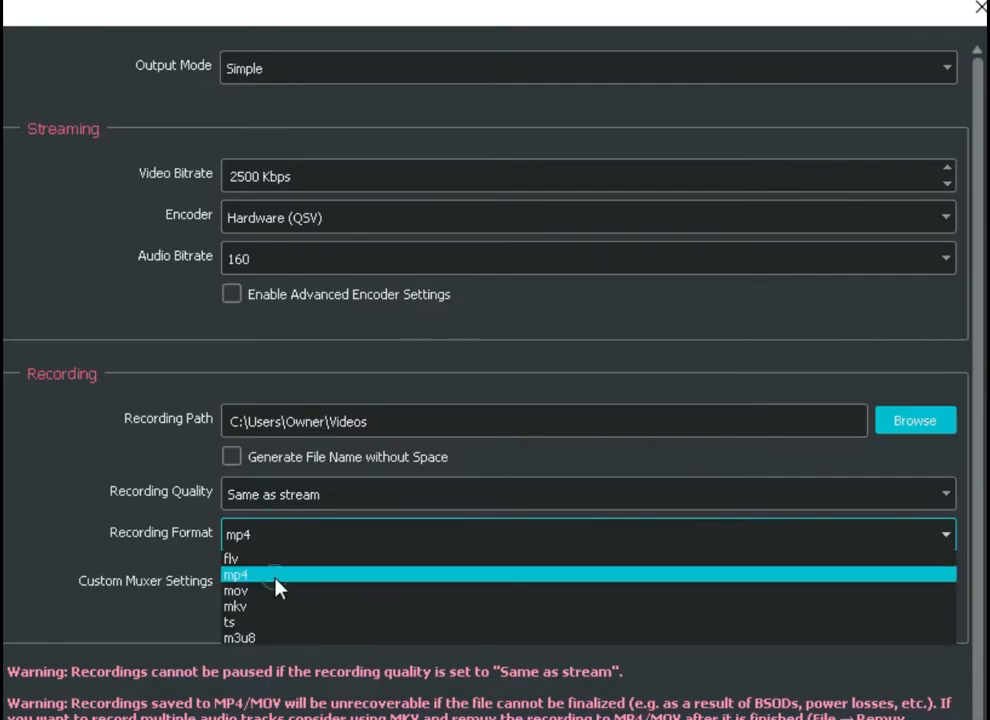
left_click(278, 578)
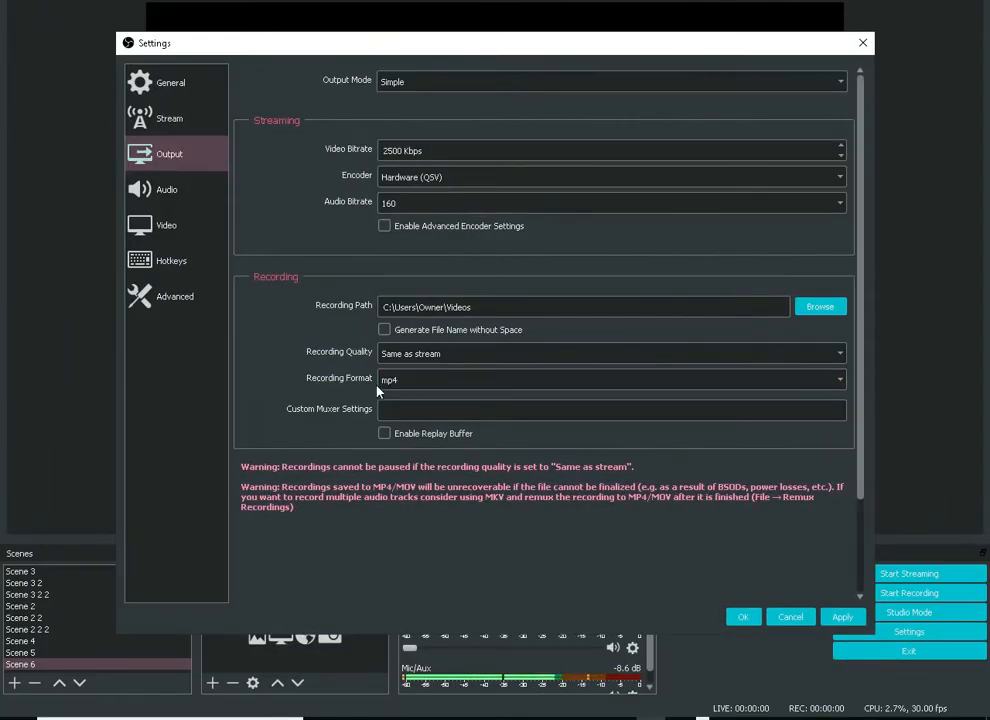
left_click(743, 617)
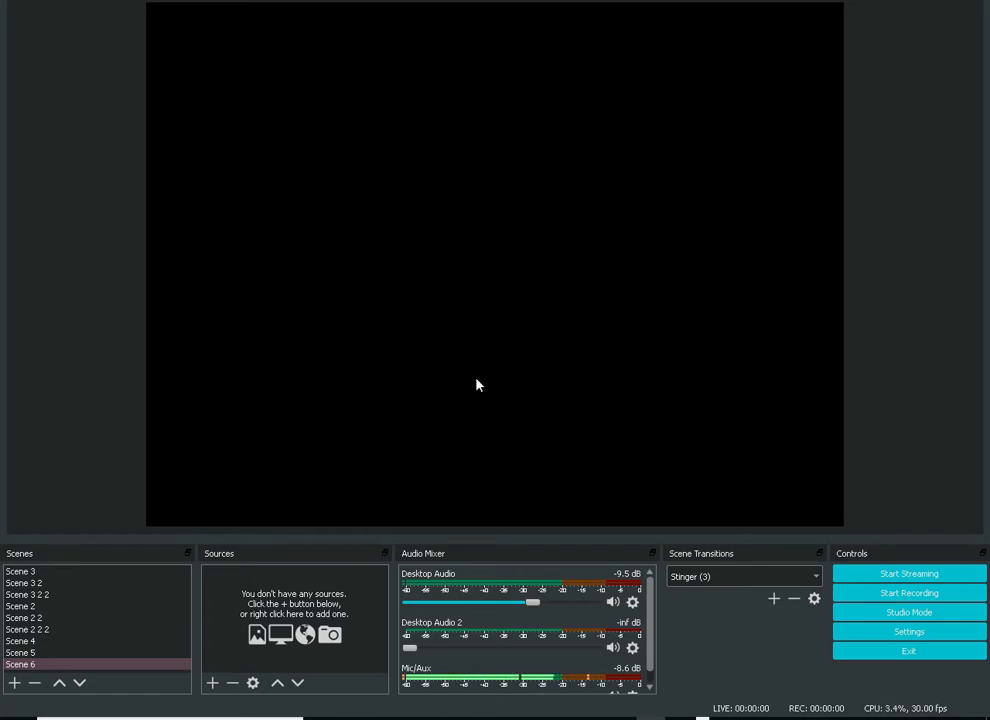
Add a Video Capture Device source to Scene 6
left_click(210, 684)
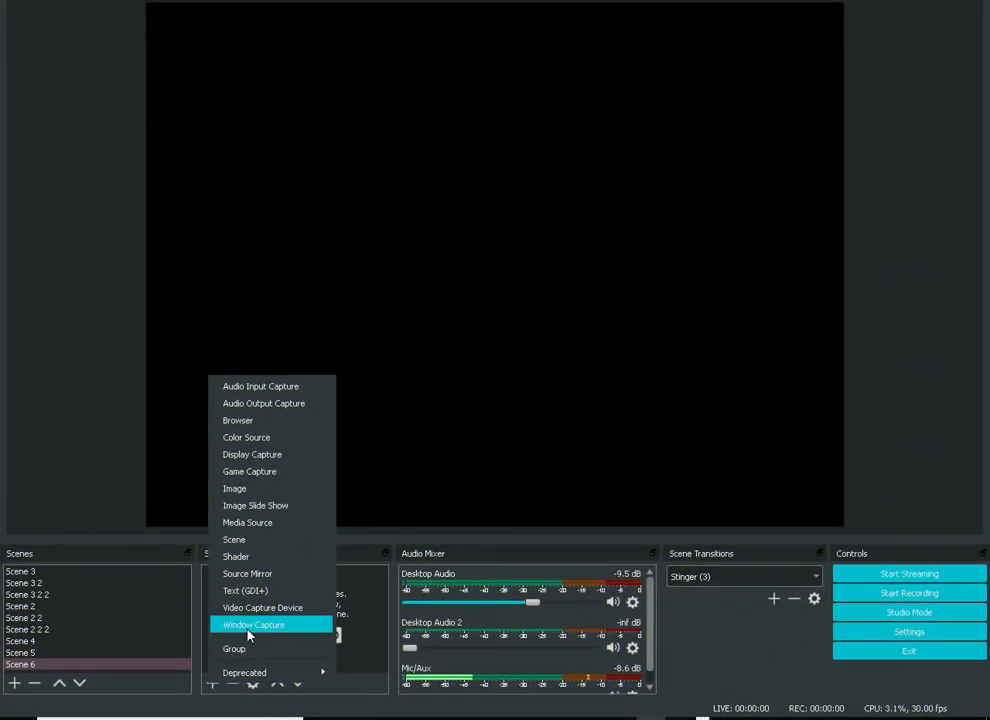
left_click(369, 657)
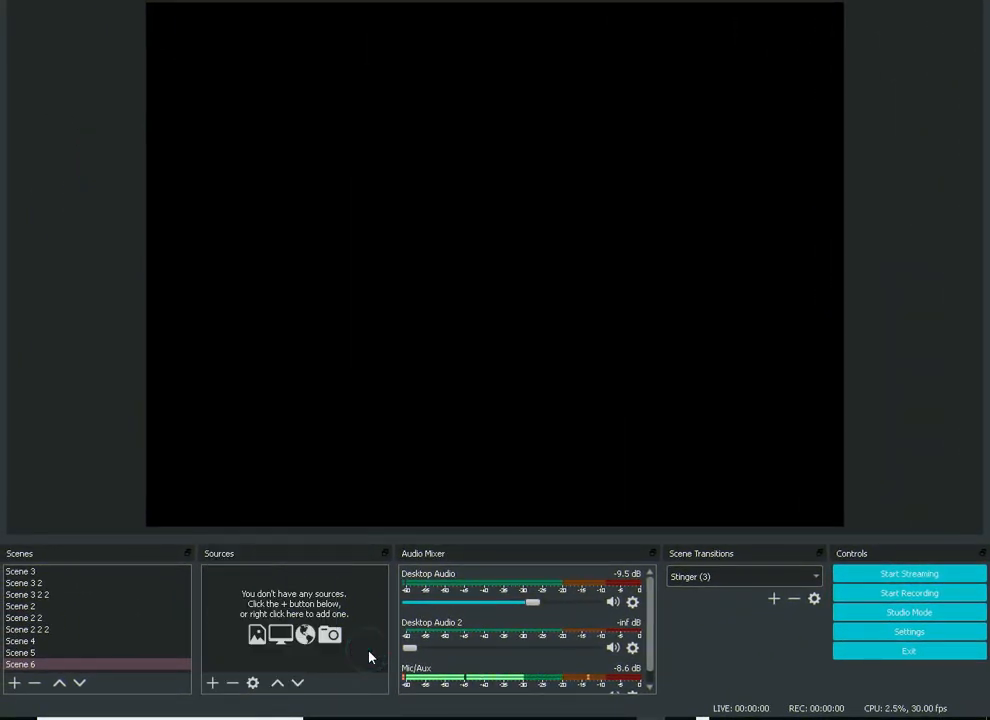
right_click(369, 657)
left_click(404, 584)
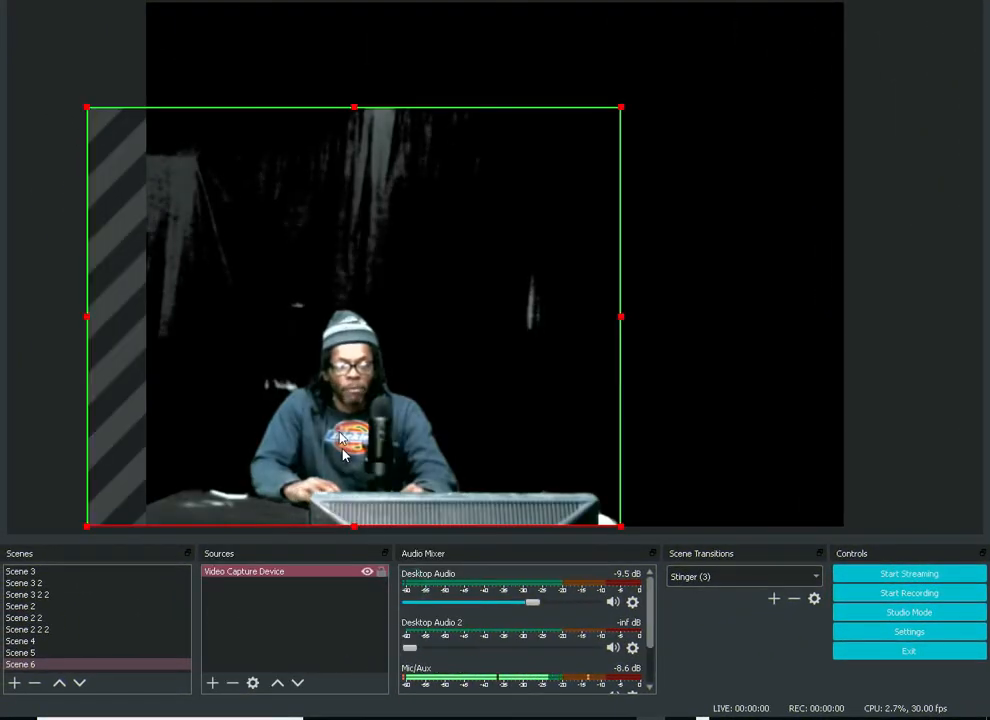
Remove the Chroma Key effect filter from the Video Capture Device source and close its filters
left_click(258, 582)
right_click(258, 581)
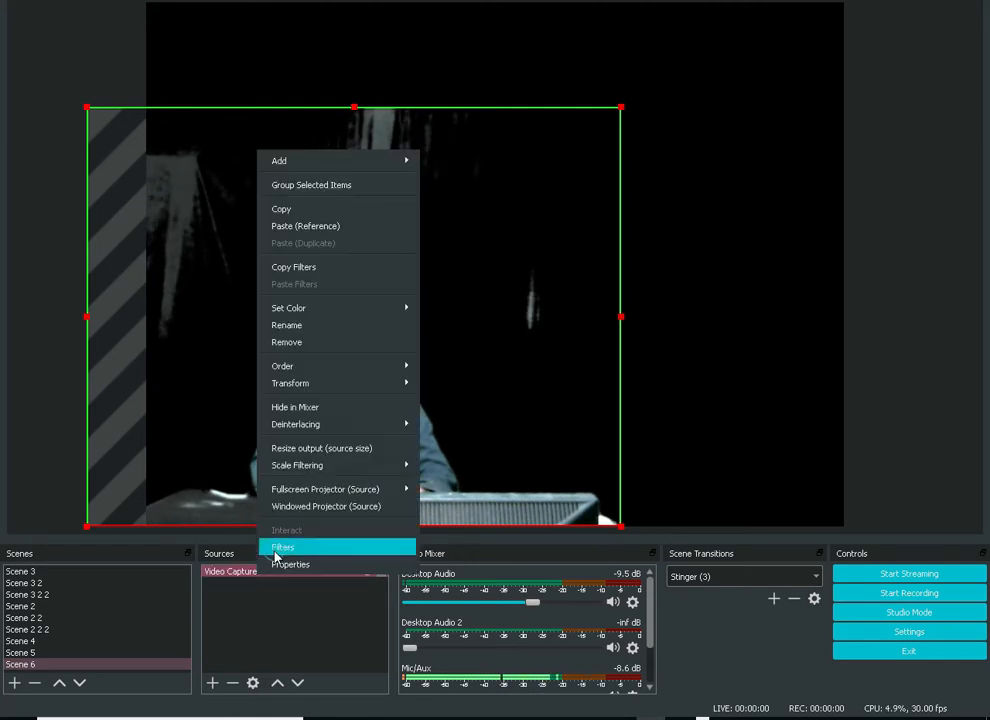
left_click(276, 553)
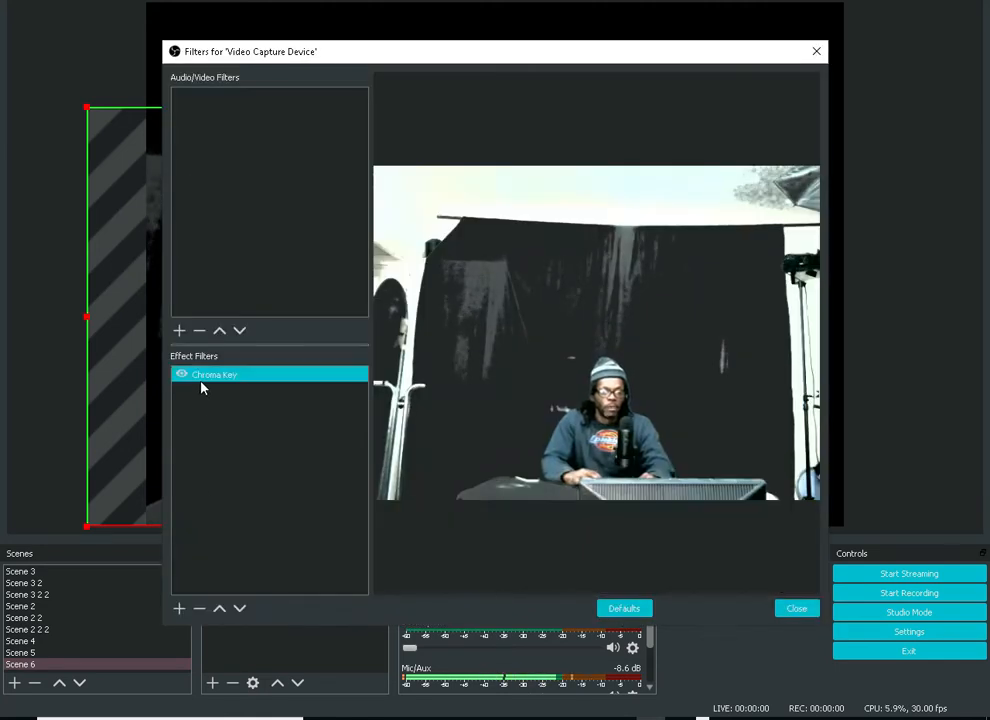
left_click(203, 609)
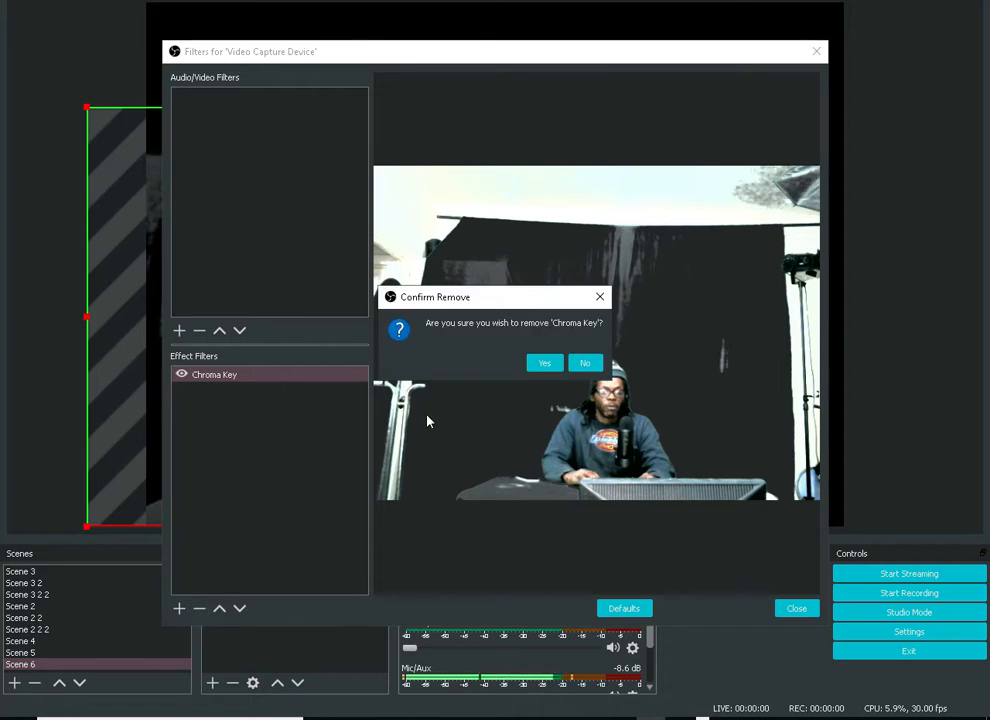
left_click(540, 362)
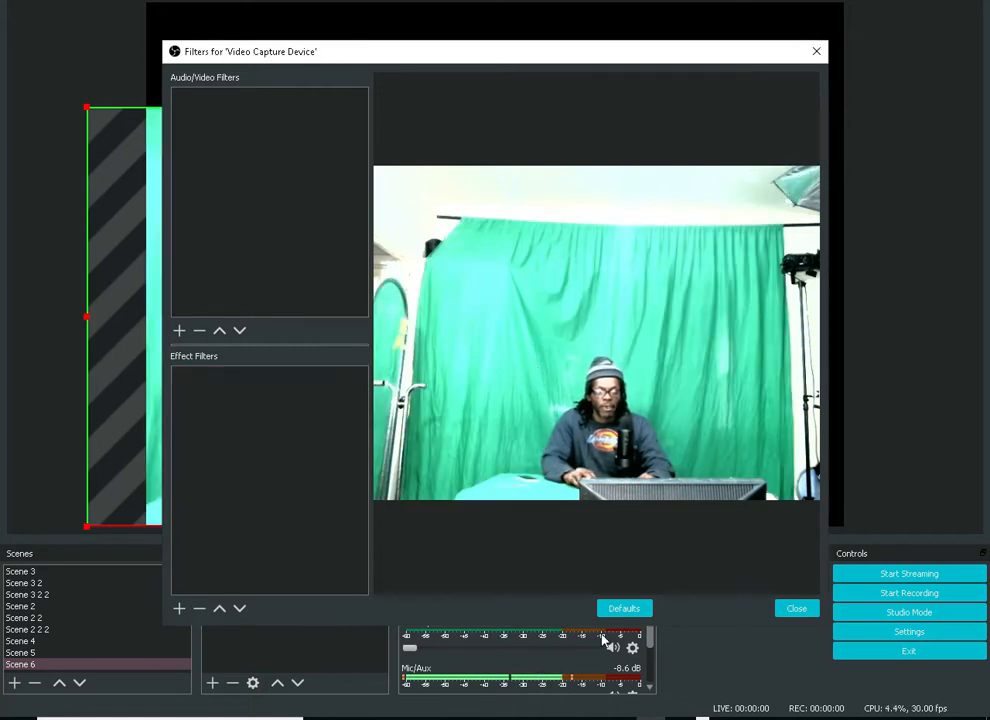
left_click(471, 559)
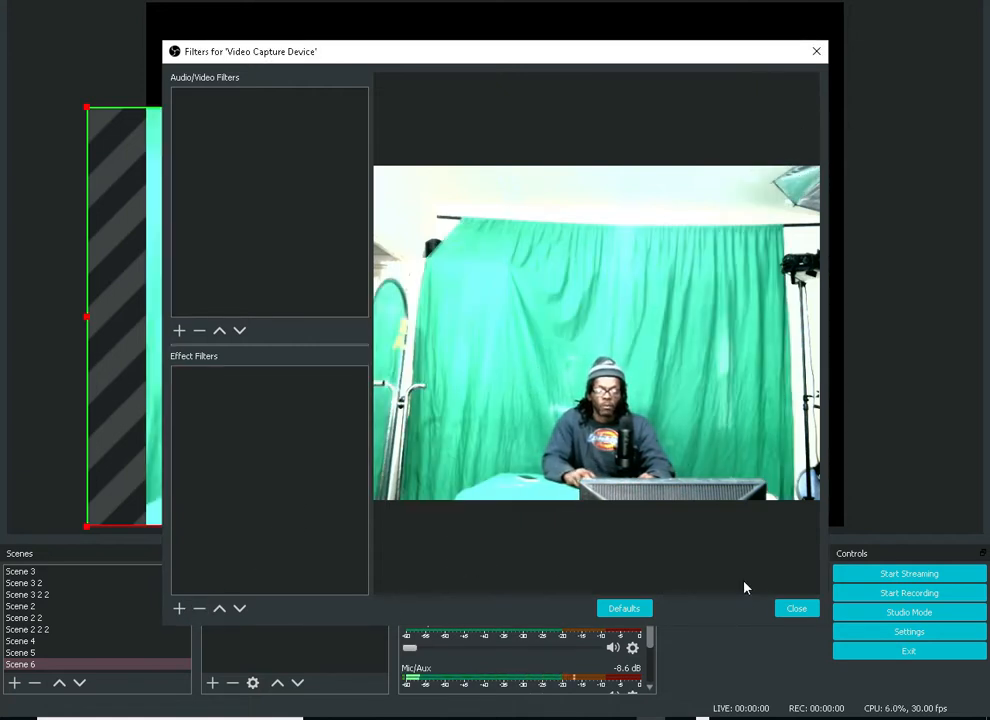
left_click(788, 613)
Move the webcam source to the canvas's lower-left corner and scale it down slightly from its upper edge
left_click_drag(301, 410, 363, 408)
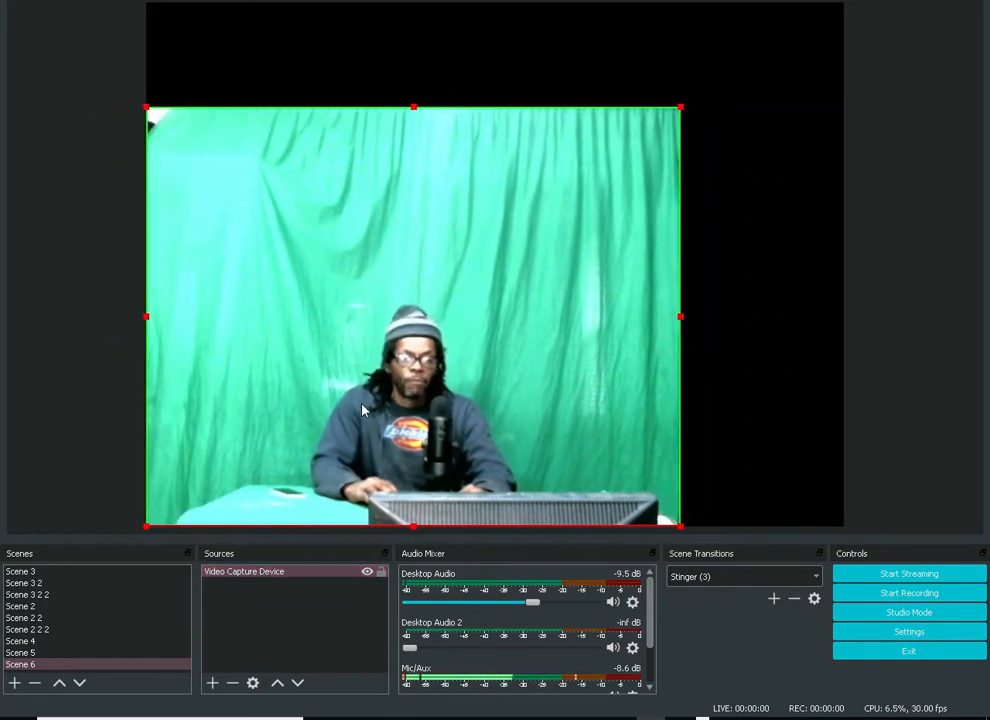
left_click_drag(413, 106, 411, 137)
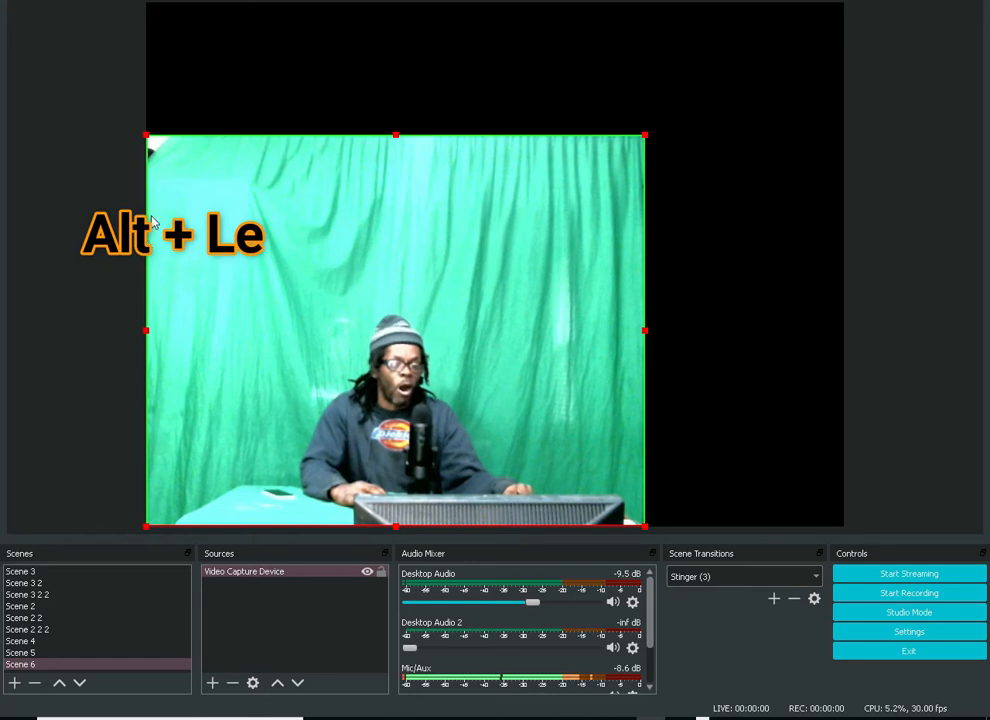
Crop the webcam source slightly on its left and upper edges, and move it back into the canvas's lower-left corner
left_click_drag(145, 338, 169, 343)
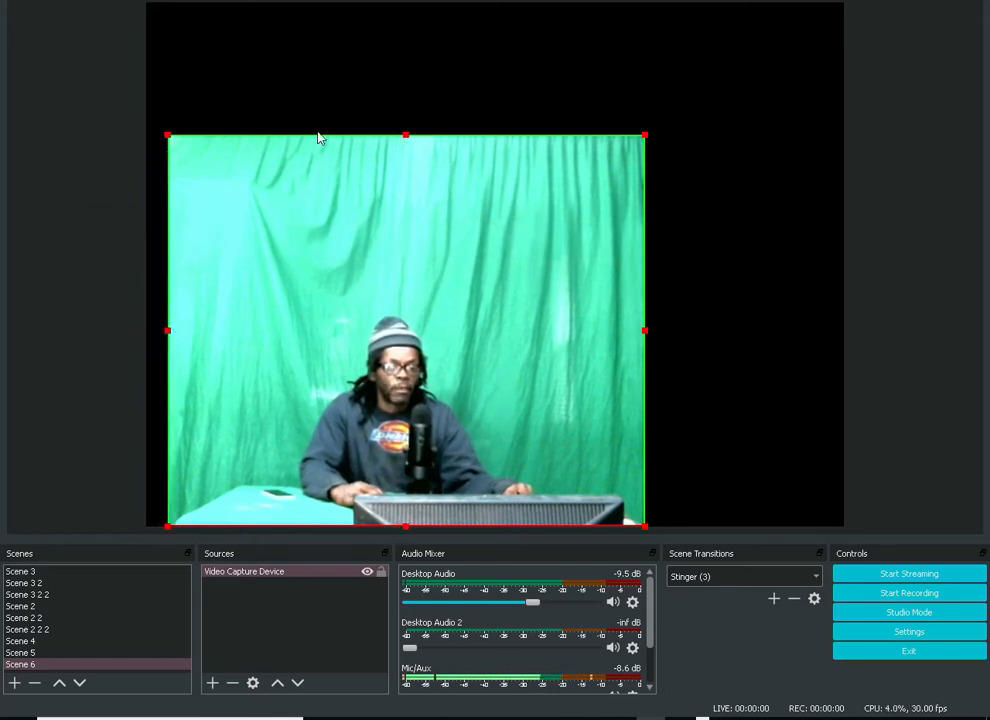
left_click_drag(405, 137, 407, 164)
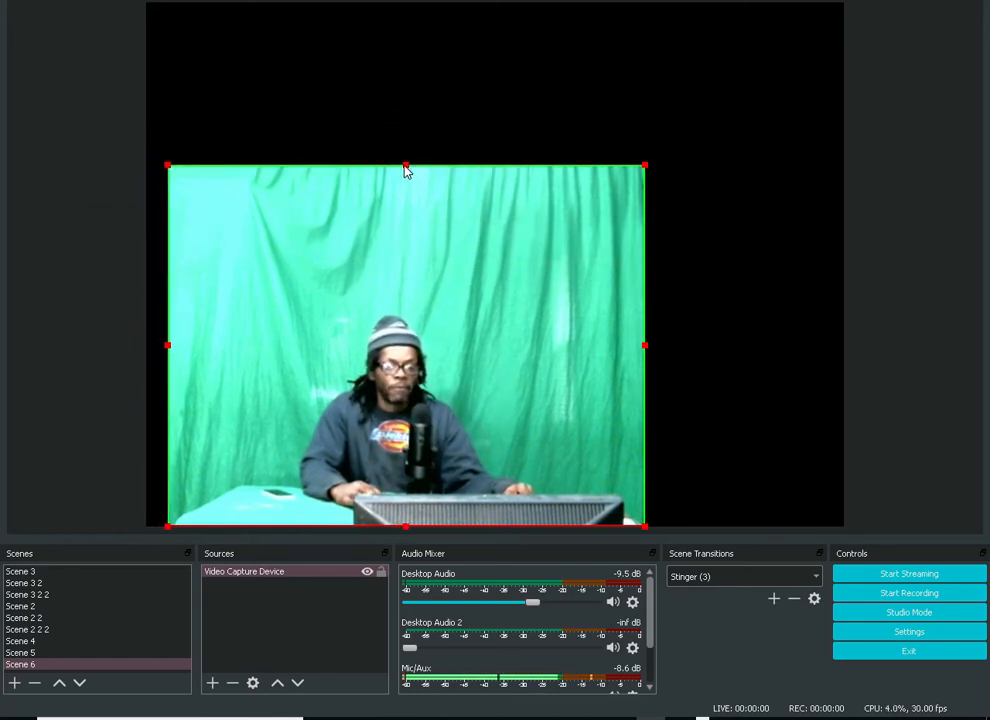
left_click_drag(424, 270, 407, 276)
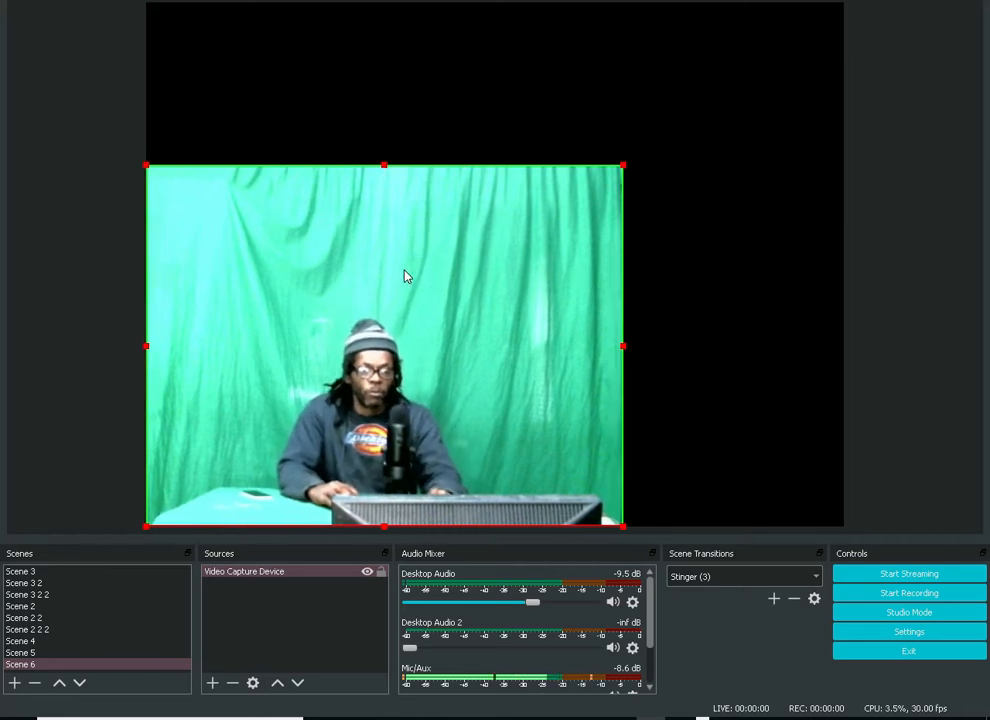
Add a Chroma Key effect filter with the default name to the Video Capture Device source
left_click(267, 575)
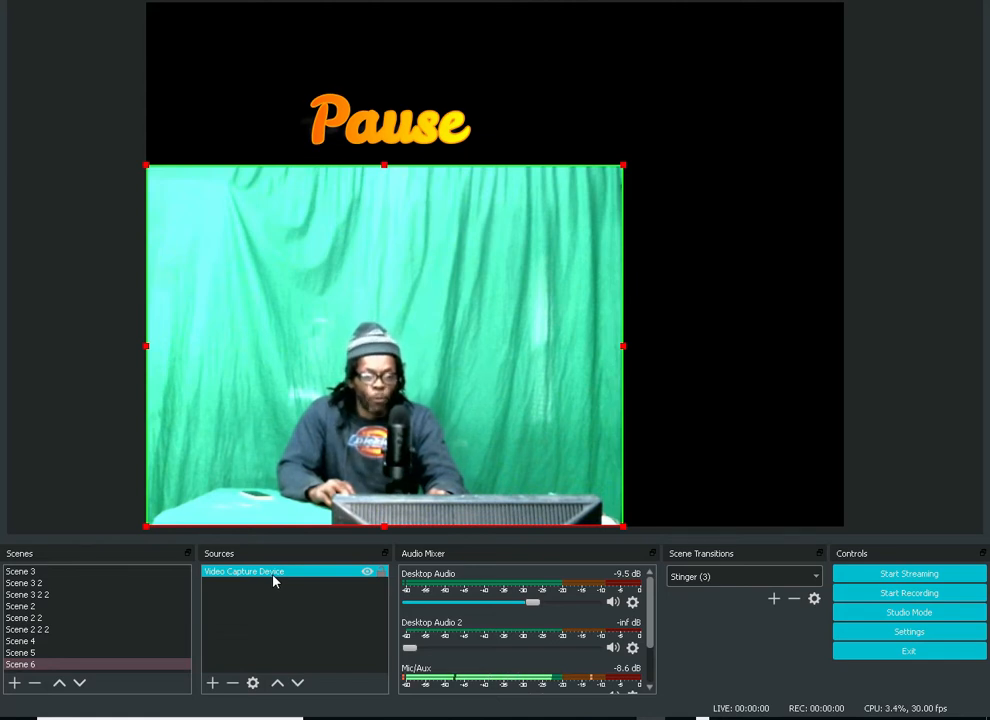
right_click(274, 580)
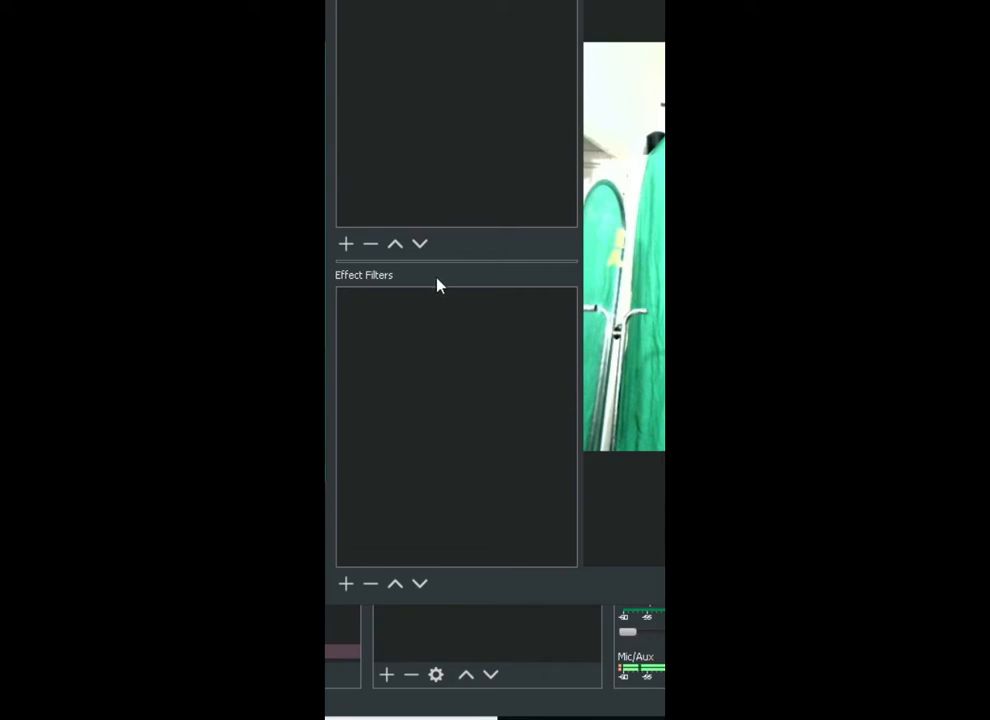
left_click(346, 585)
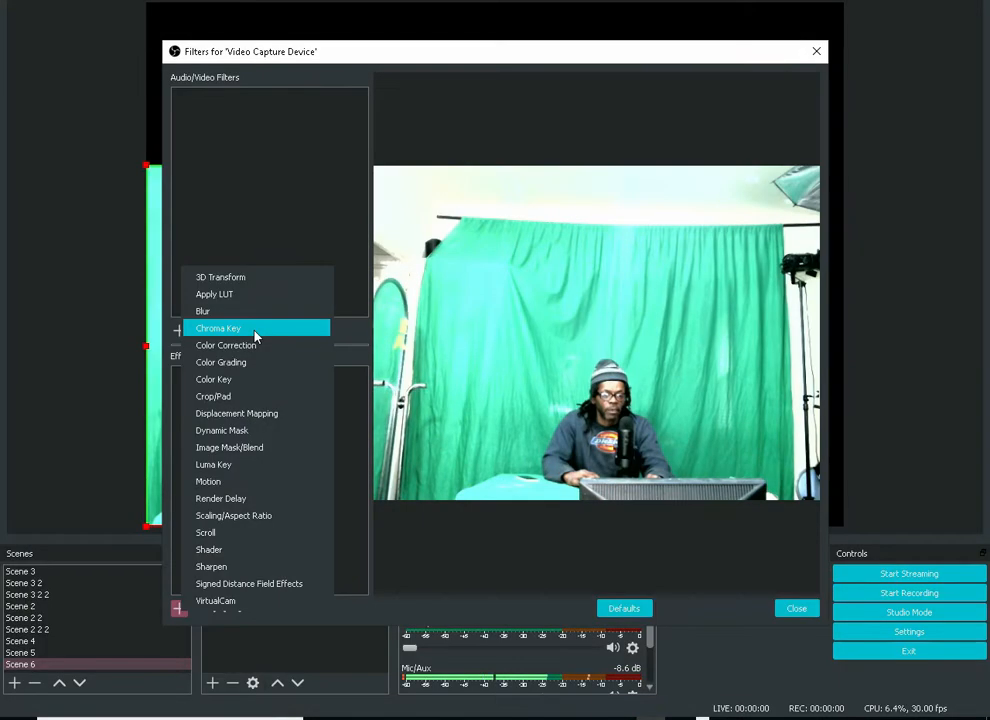
left_click(440, 243)
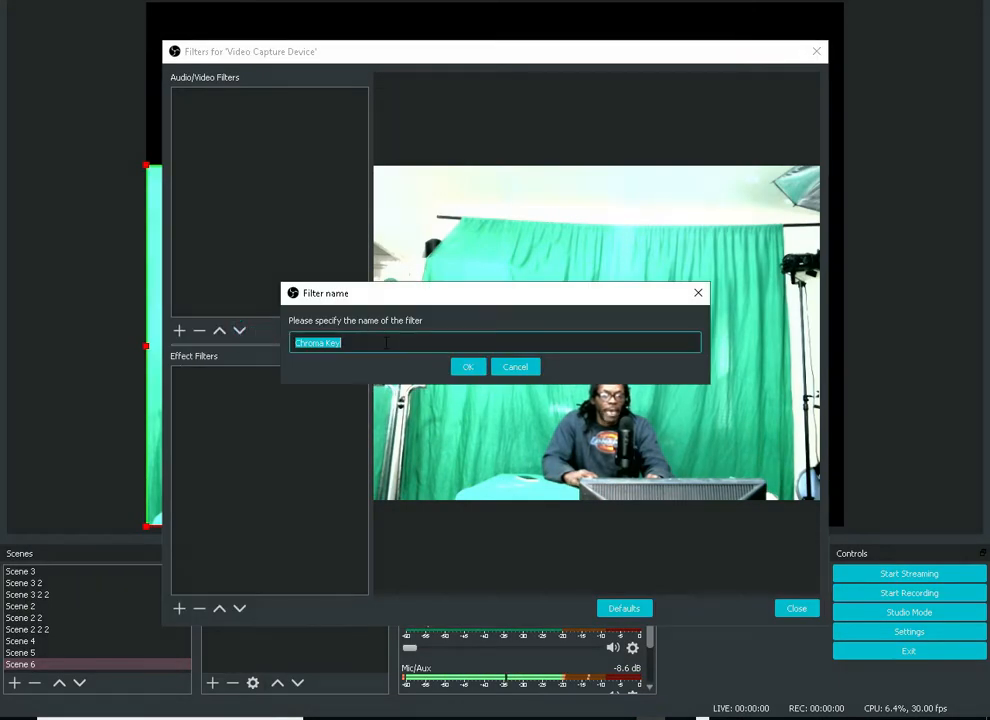
left_click(466, 367)
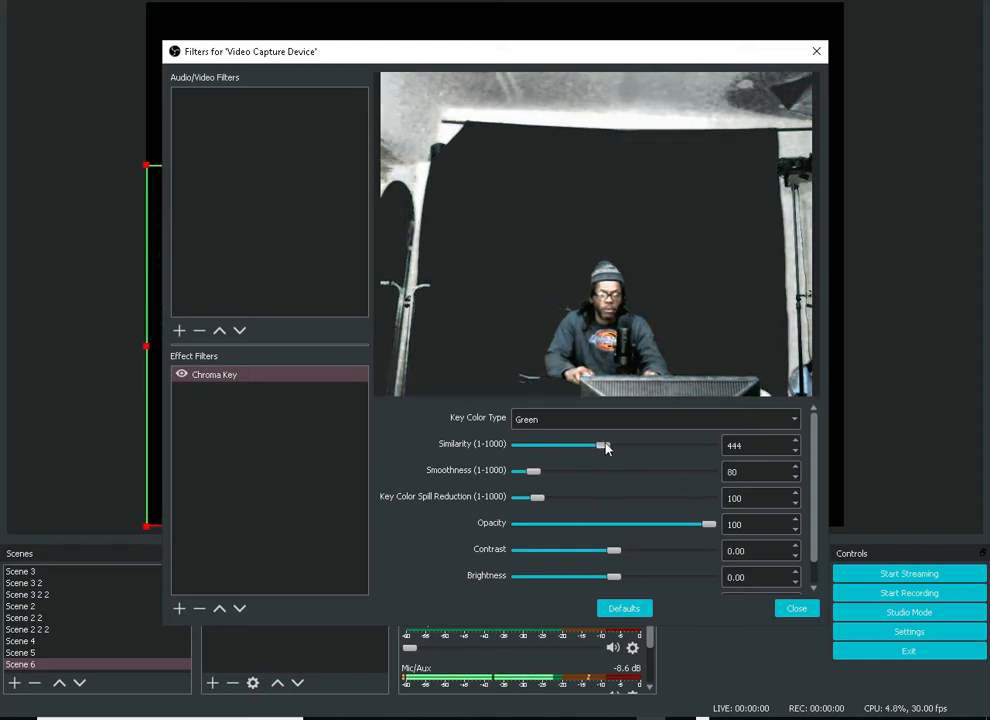
Set the Chroma Key's similarity to 440 and smoothness to 33, and close the filters
left_click_drag(606, 448, 605, 448)
left_click_drag(530, 471, 524, 477)
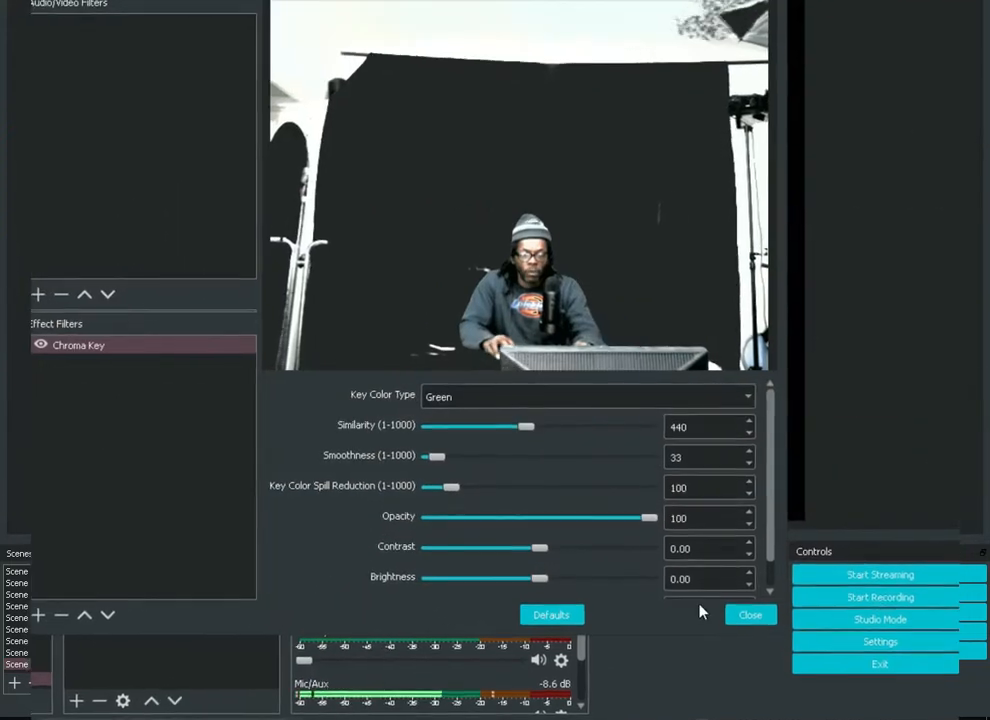
left_click(795, 609)
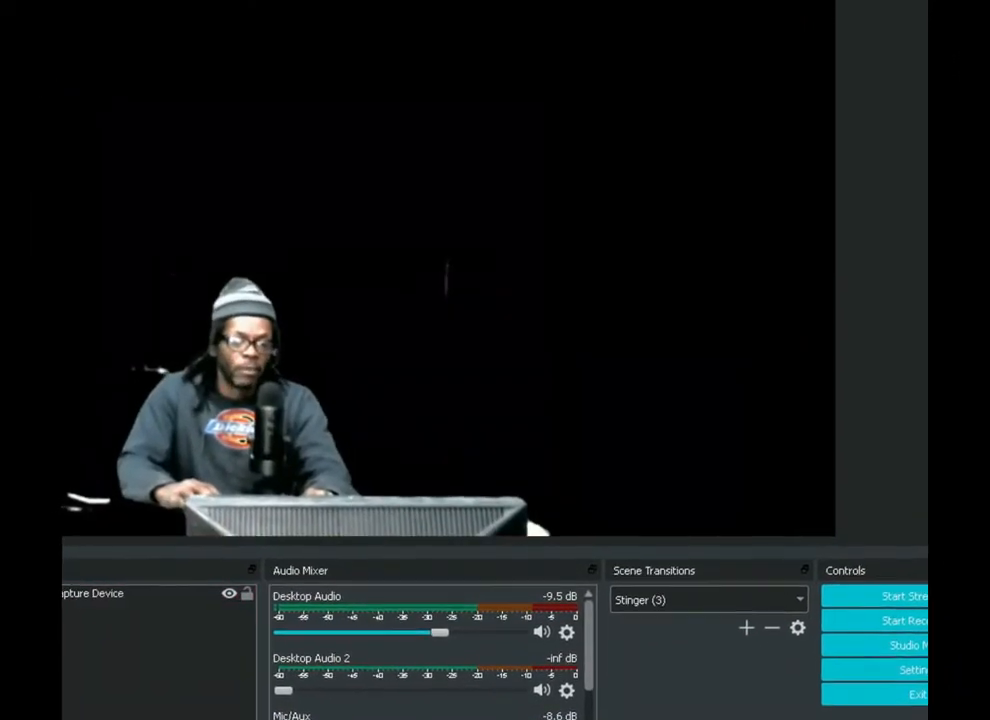
left_click(134, 604)
right_click(134, 604)
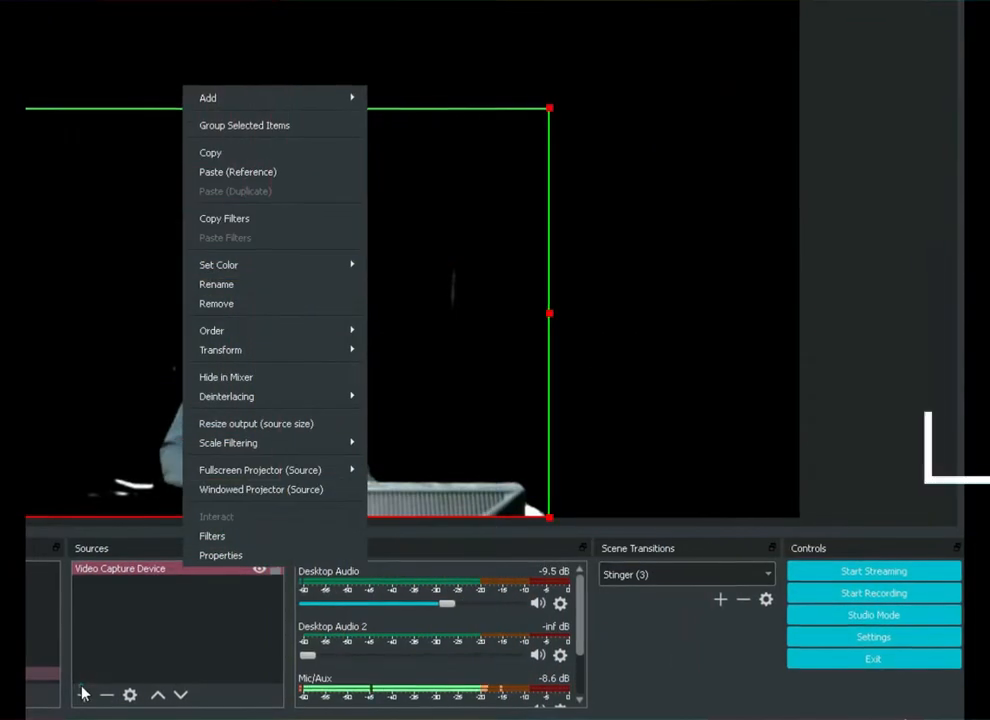
left_click(84, 693)
left_click(82, 694)
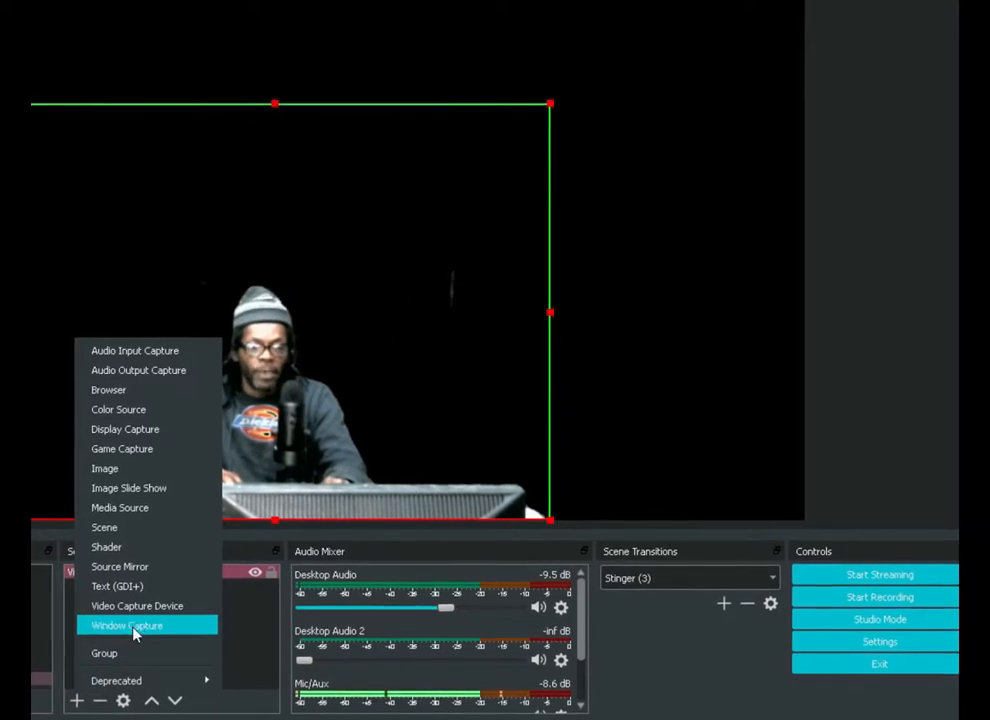
left_click(238, 658)
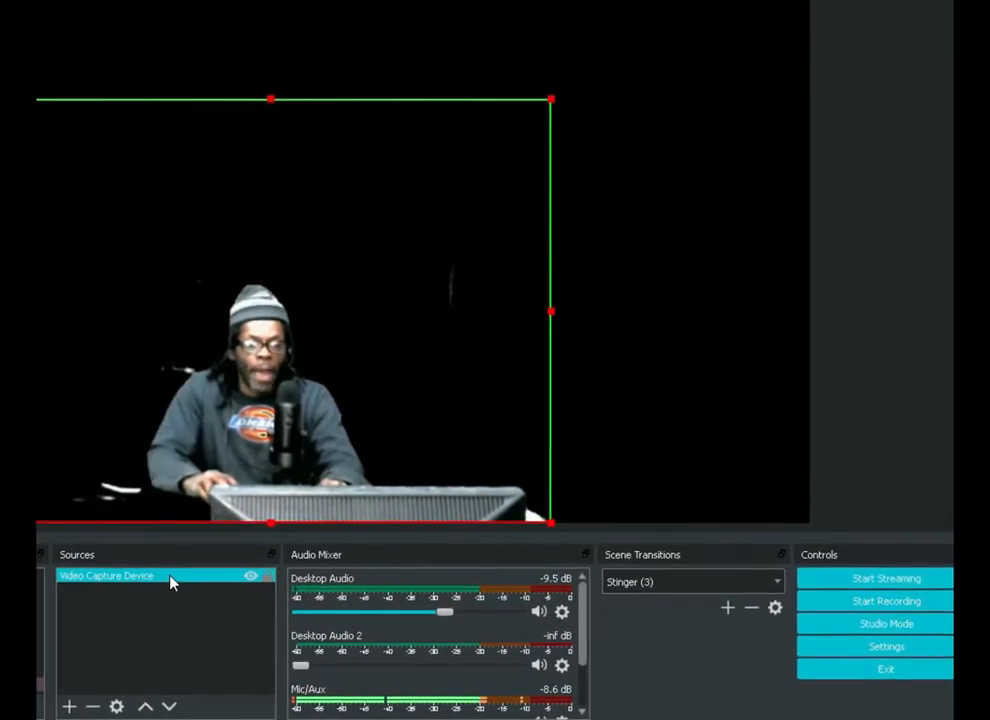
Review the Video Capture Device's filters and the available effect filter types, and close the filters without adding any
right_click(170, 583)
left_click(175, 545)
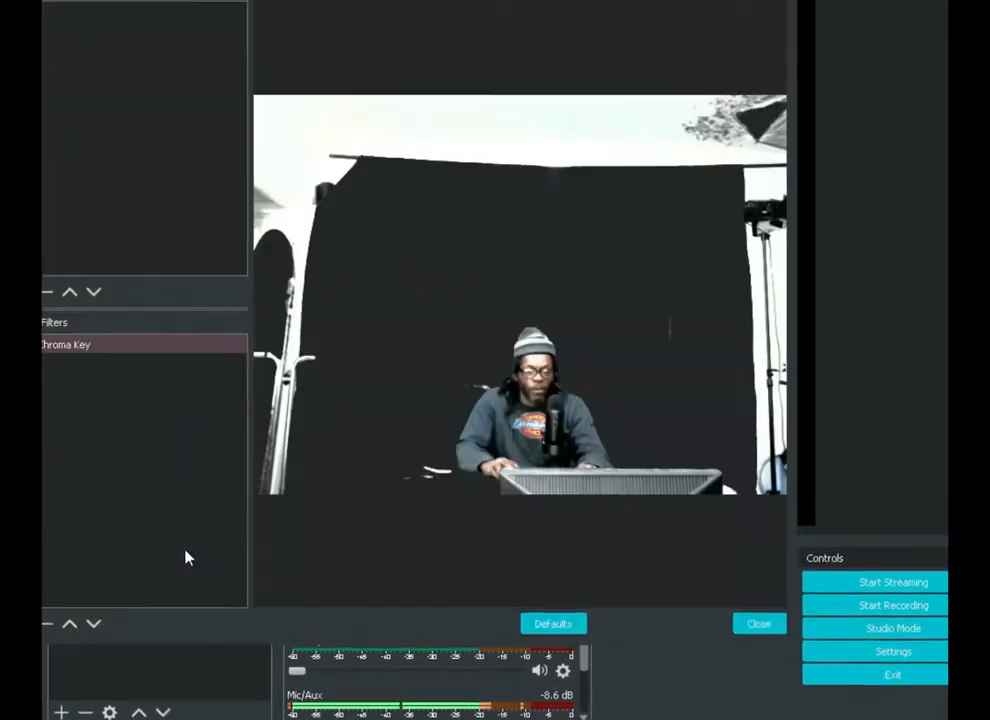
left_click(46, 623)
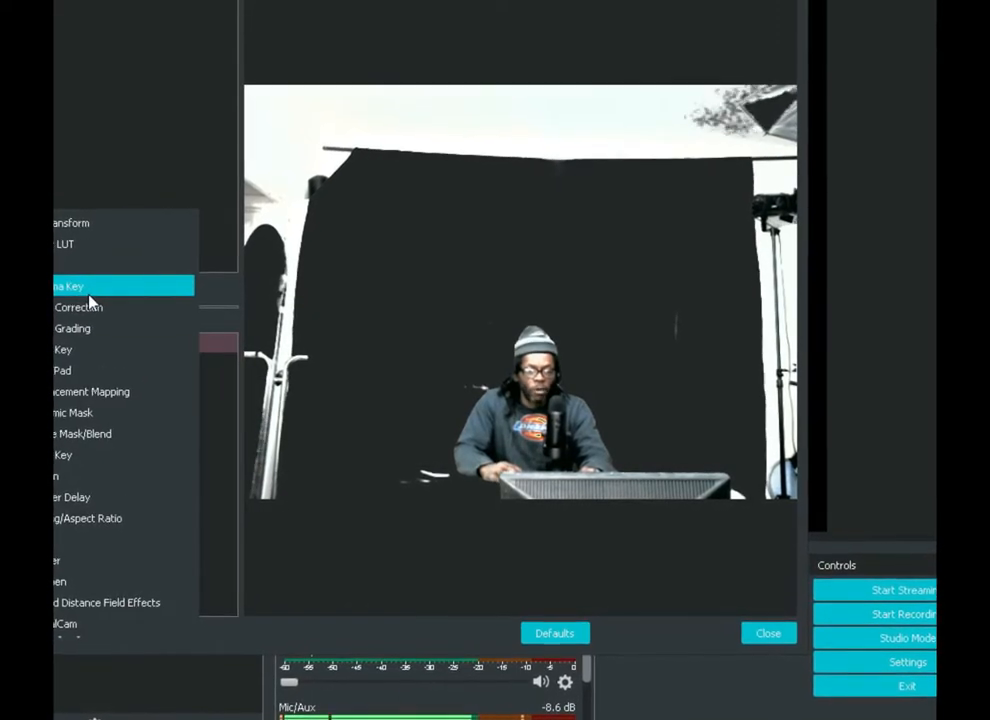
left_click(767, 636)
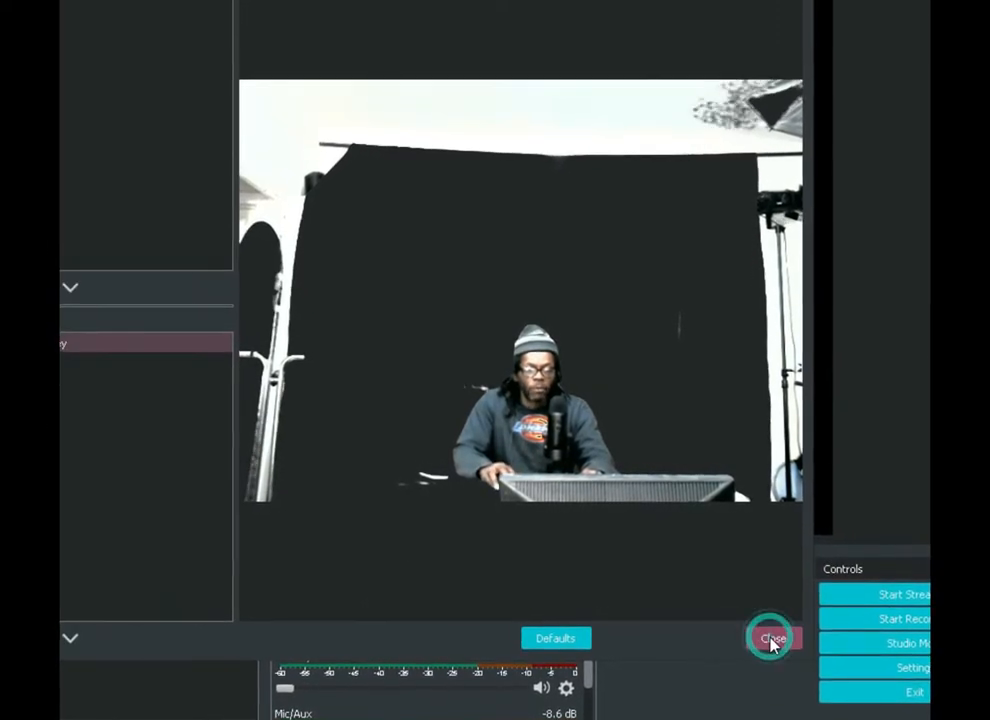
left_click(888, 502)
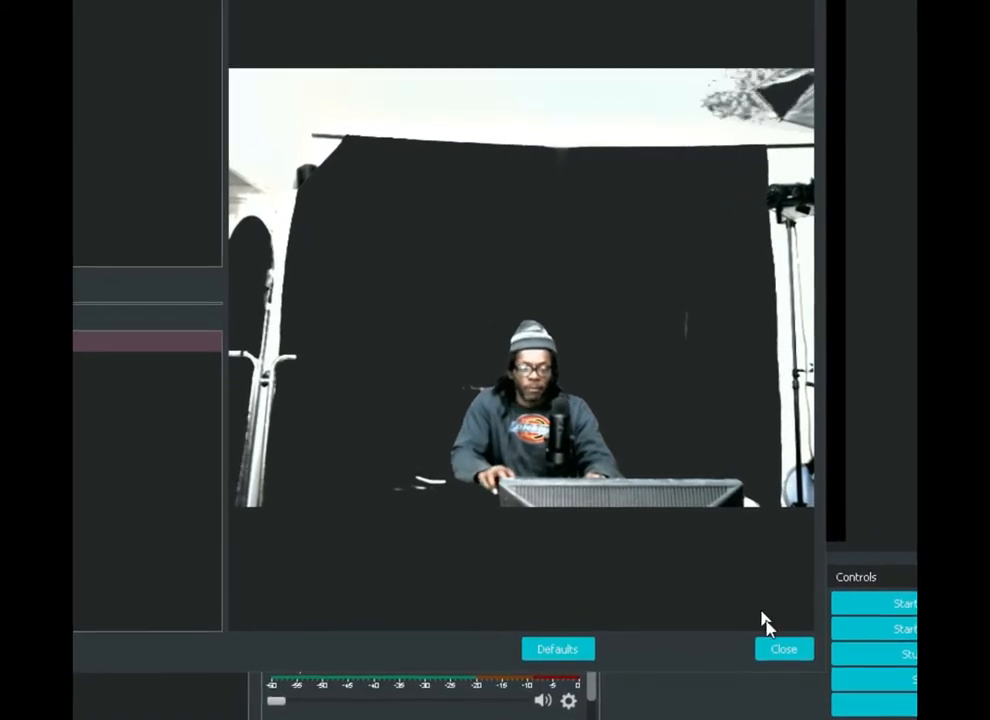
left_click(780, 652)
left_click(210, 483)
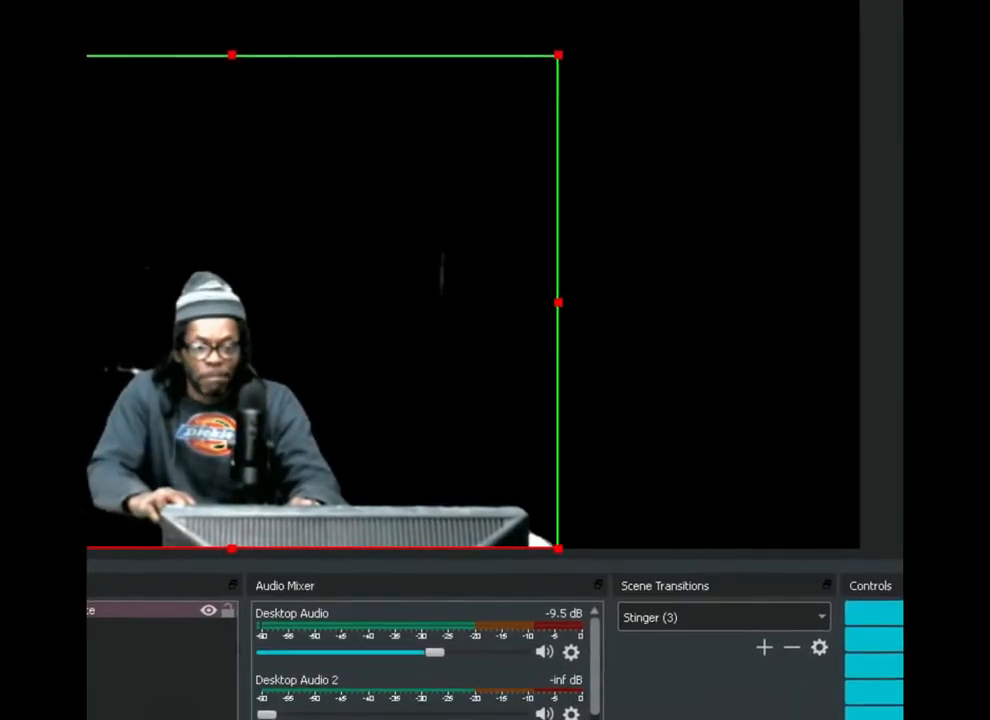
Add a new Media Source with the default name to Scene 6
left_click(295, 653)
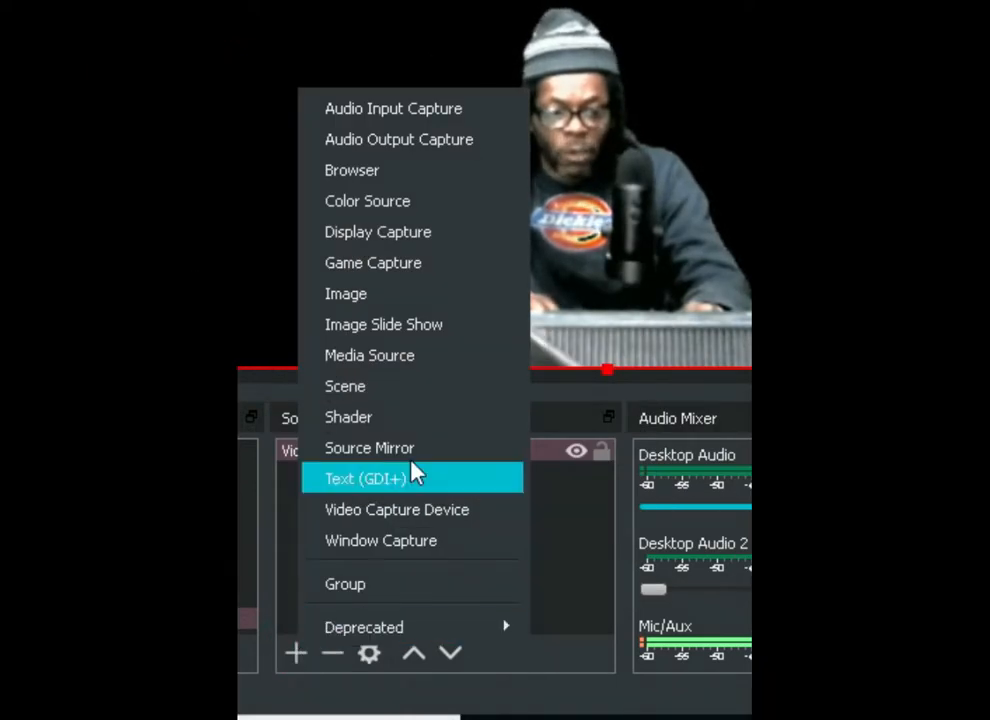
left_click(445, 362)
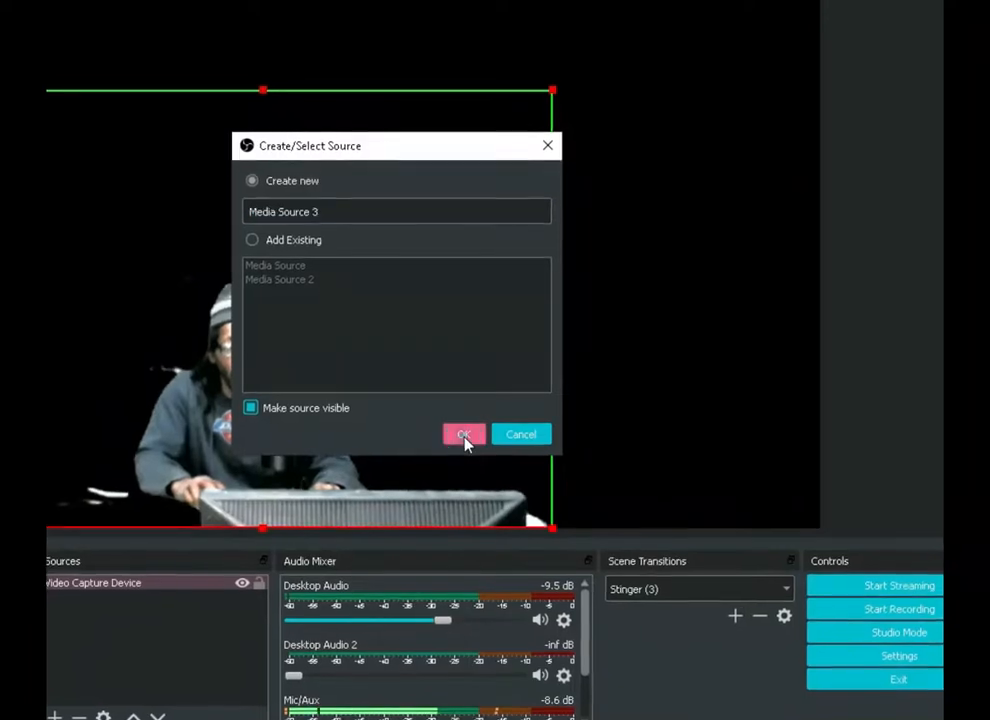
left_click(464, 437)
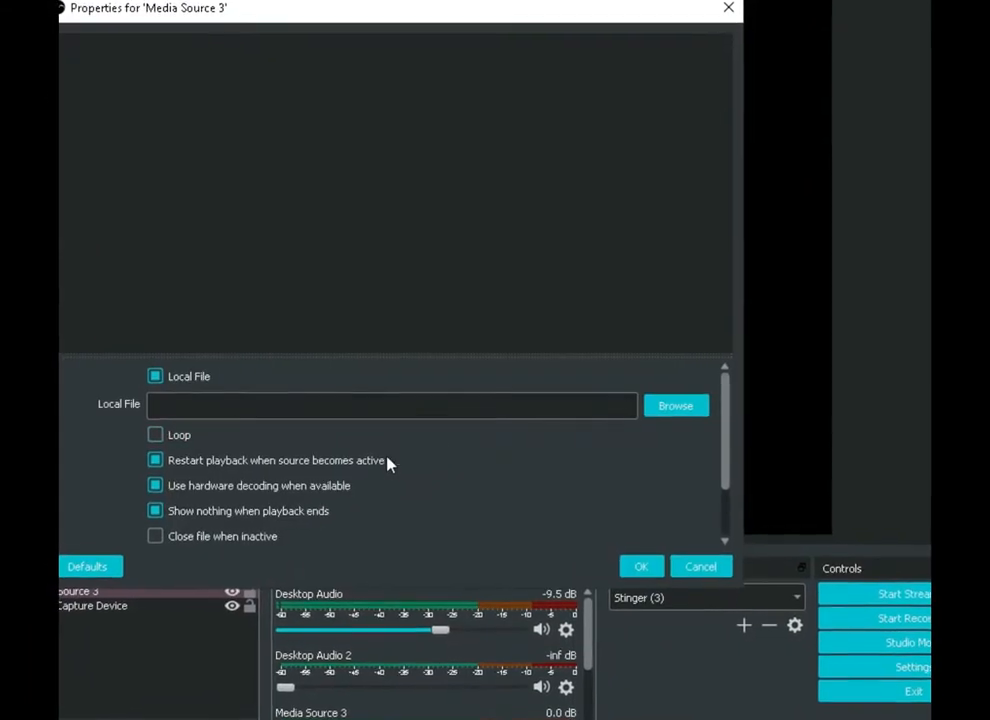
Enable Loop and Close file when inactive for the media source, and look over its remaining playback options
left_click(141, 438)
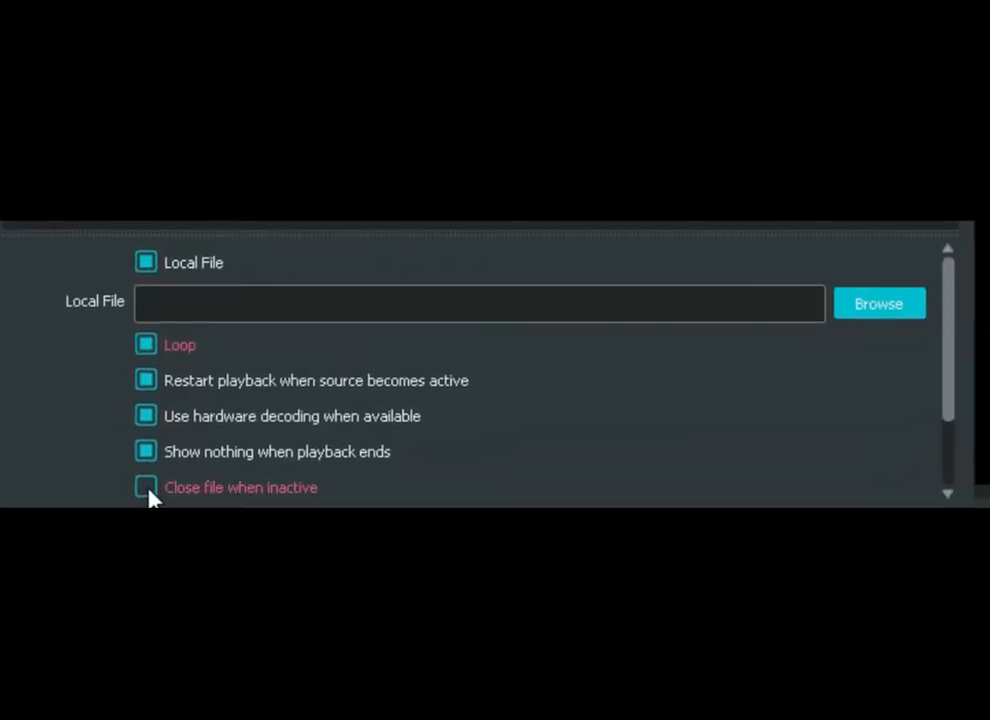
left_click(146, 489)
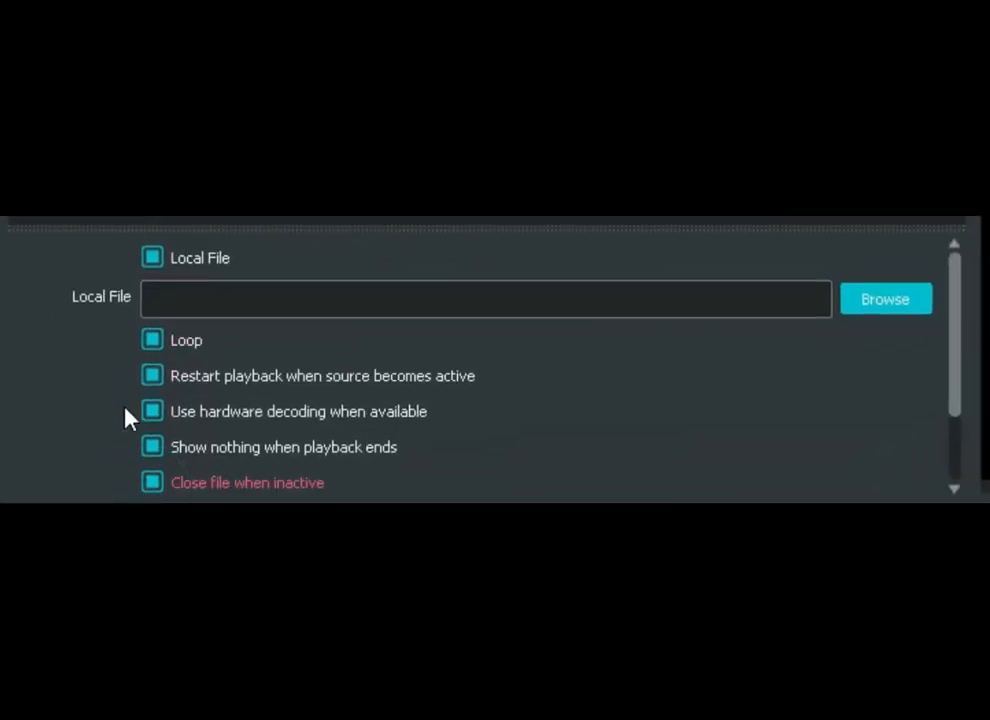
scroll(109, 384, "down", 2)
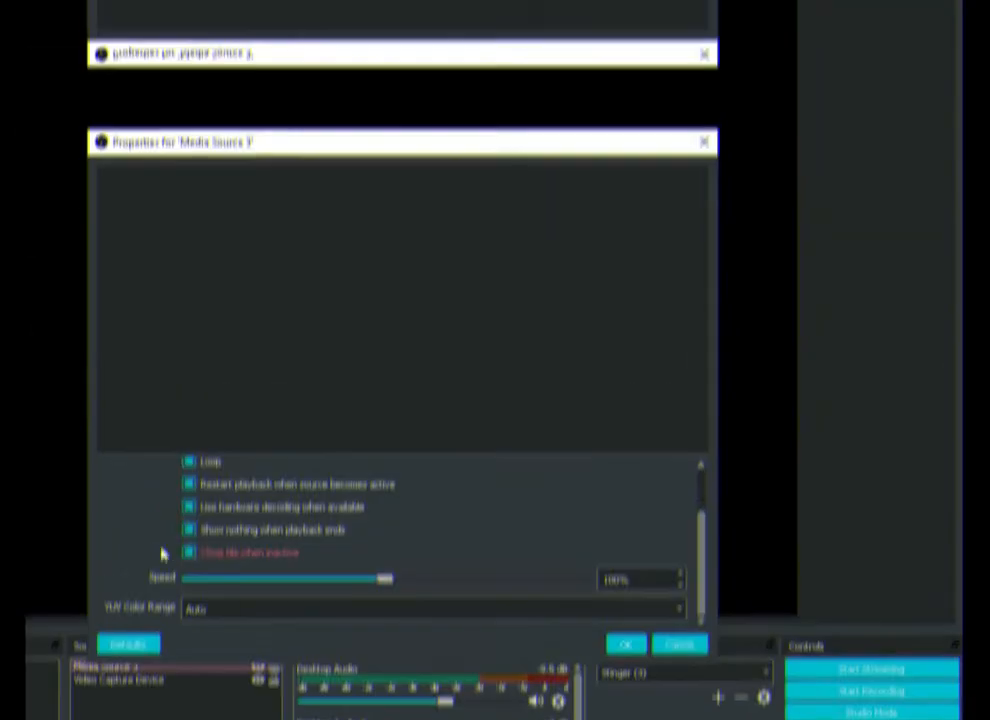
scroll(118, 366, "up", 2)
scroll(140, 380, "down", 2)
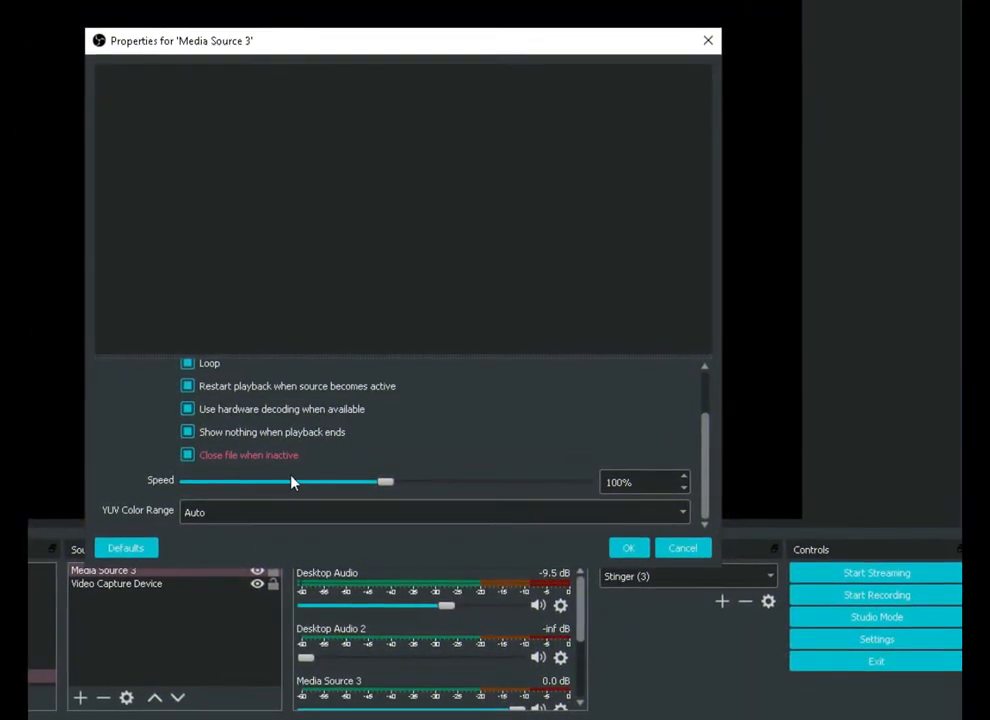
scroll(280, 465, "up", 1)
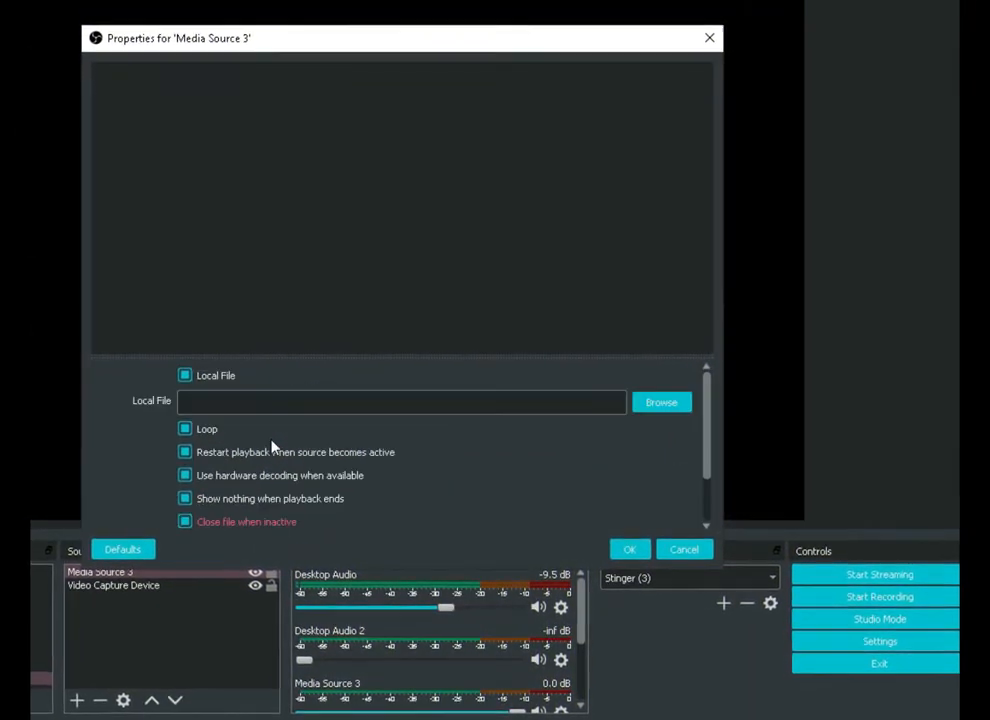
Load videoblocks-virtual-set-studio-backdrop-digital-interior-3d-render_hh0mtikcg__D.mp4 from the ESD-USB (F:) drive into the media source and confirm its properties
left_click(647, 410)
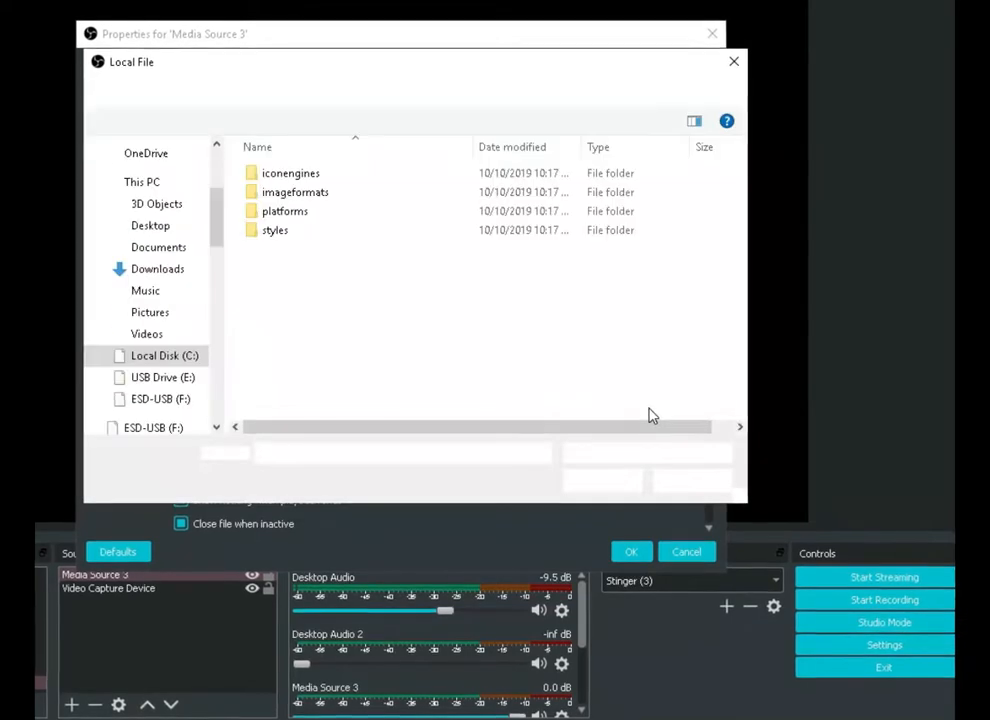
left_click(151, 428)
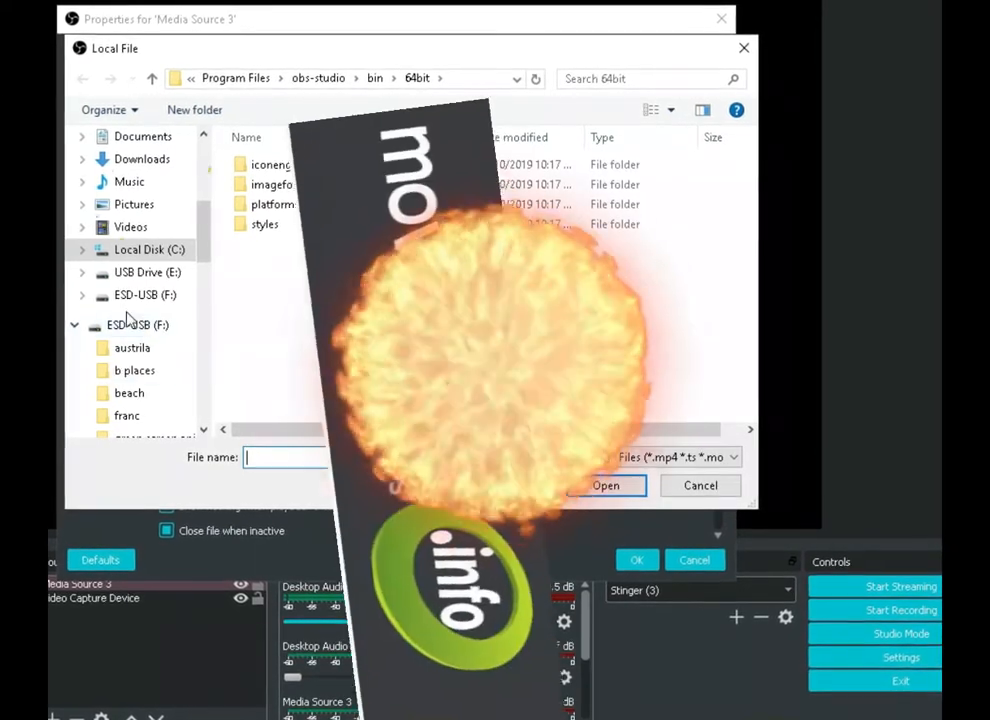
left_click(135, 294)
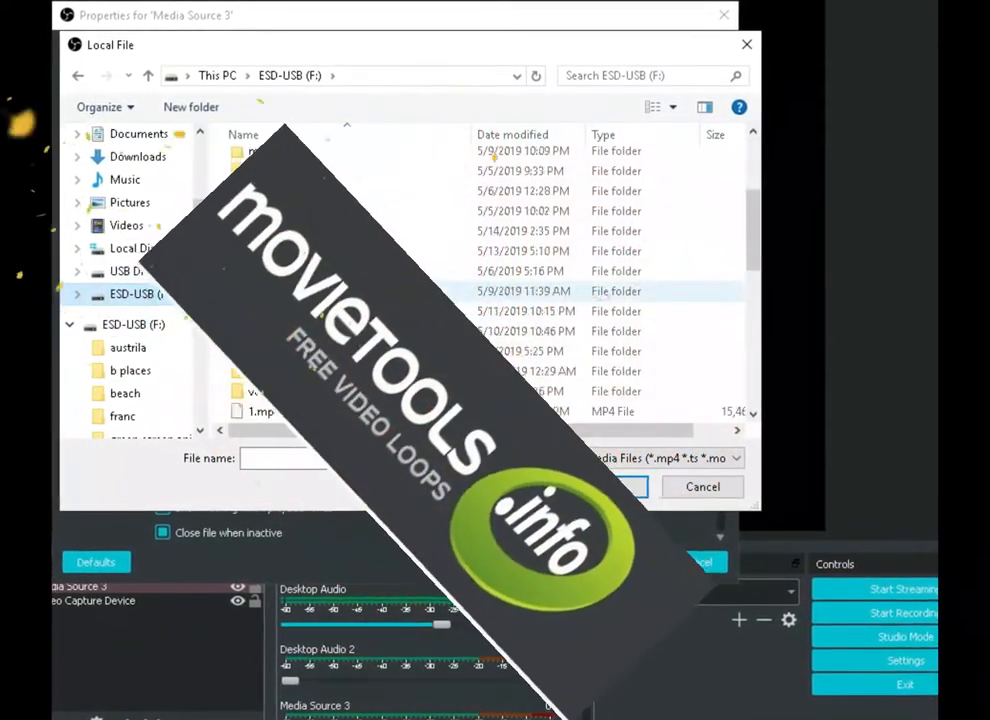
scroll(480, 280, "down", 5)
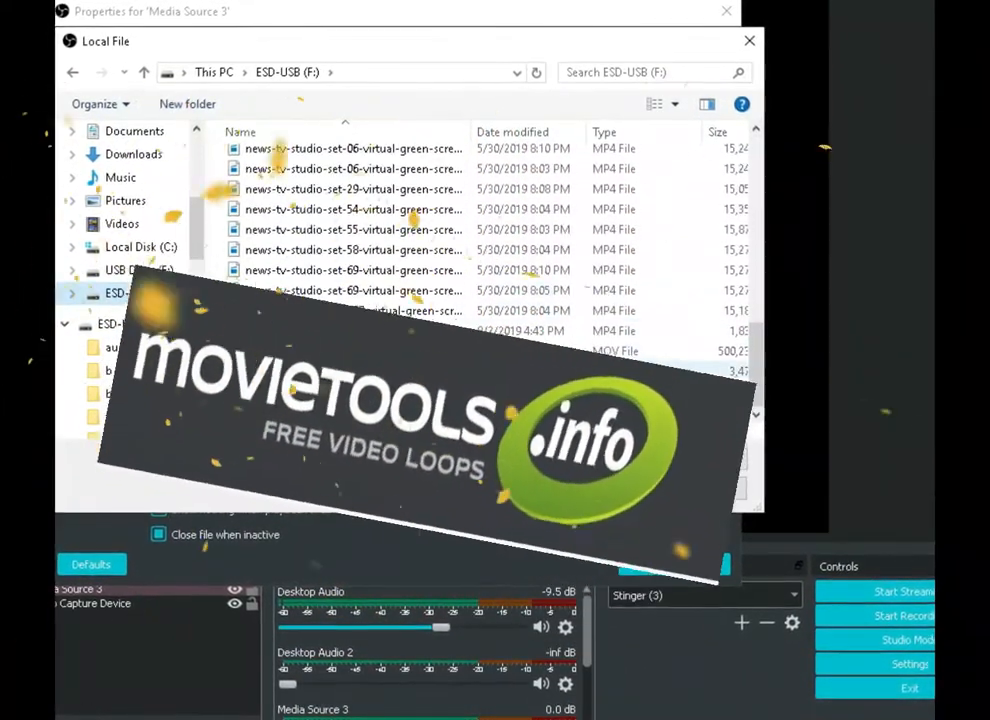
double_click(358, 375)
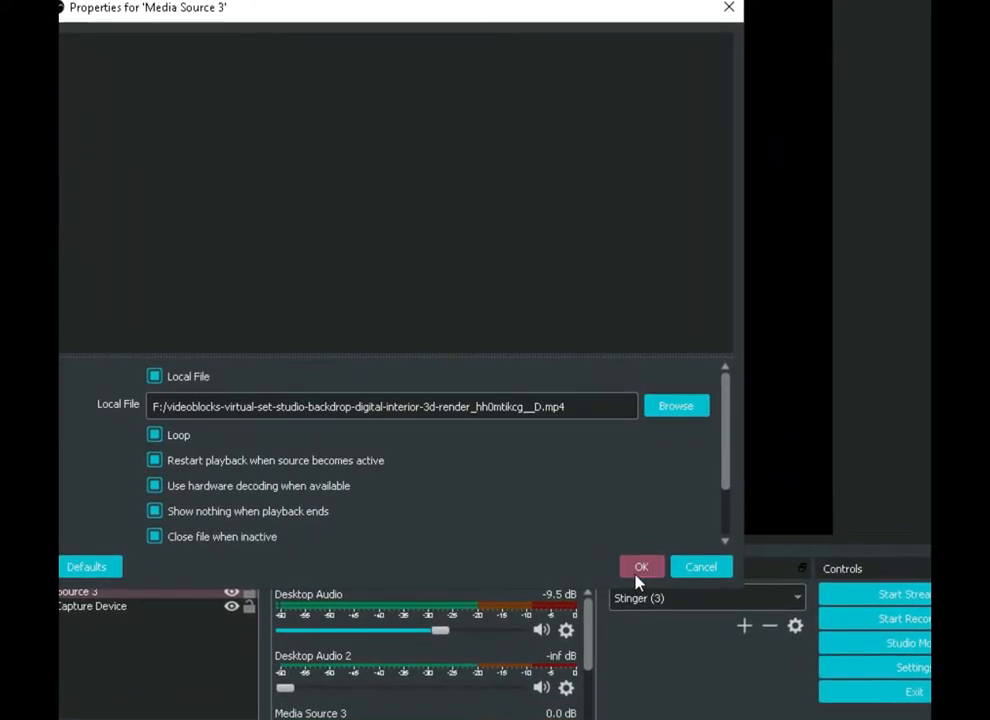
left_click(640, 567)
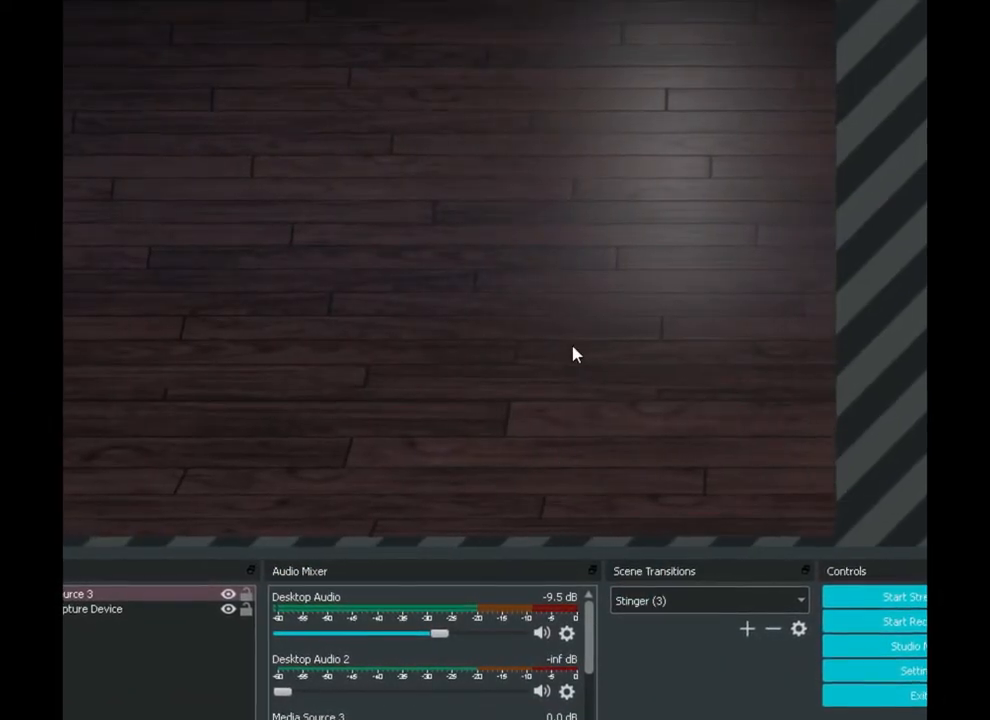
Replace the media source's video with F:/franc/eiffel-tower-with-spring-blooms_bk6qkr8lb__D.mp4 and confirm its properties
right_click(574, 354)
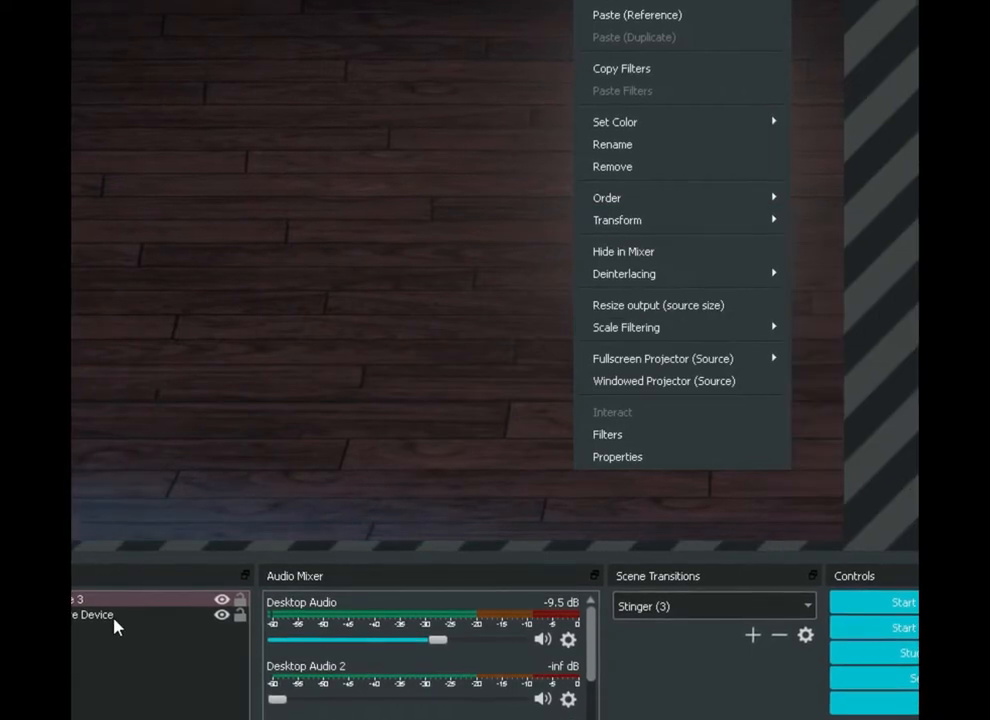
left_click(113, 603)
double_click(113, 603)
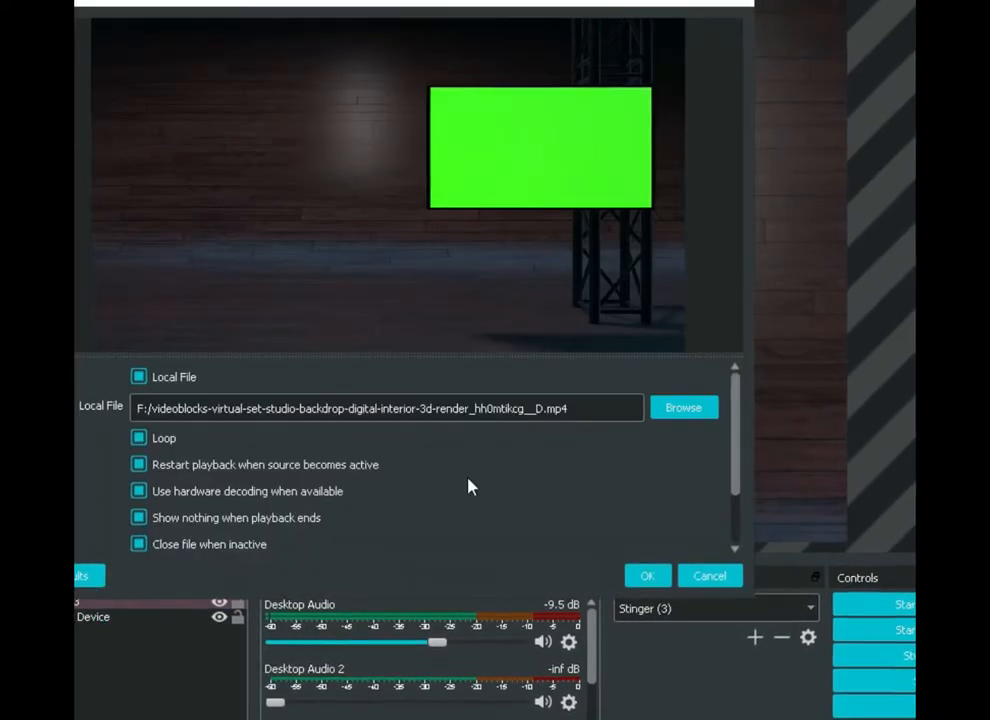
left_click(686, 410)
scroll(400, 355, "down", 8)
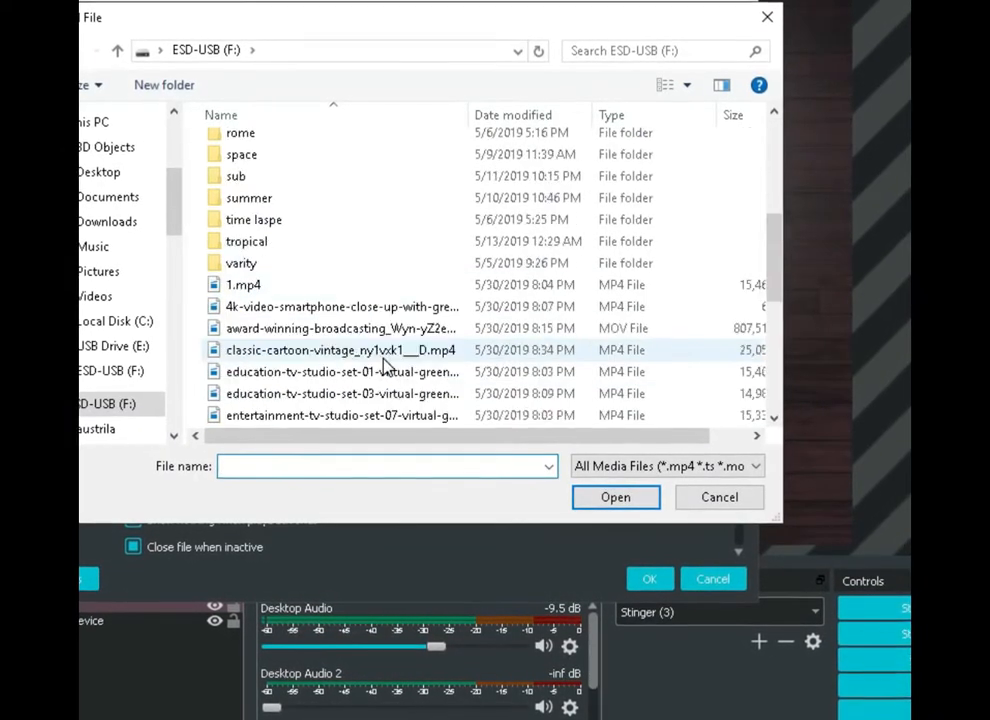
scroll(365, 385, "down", 2)
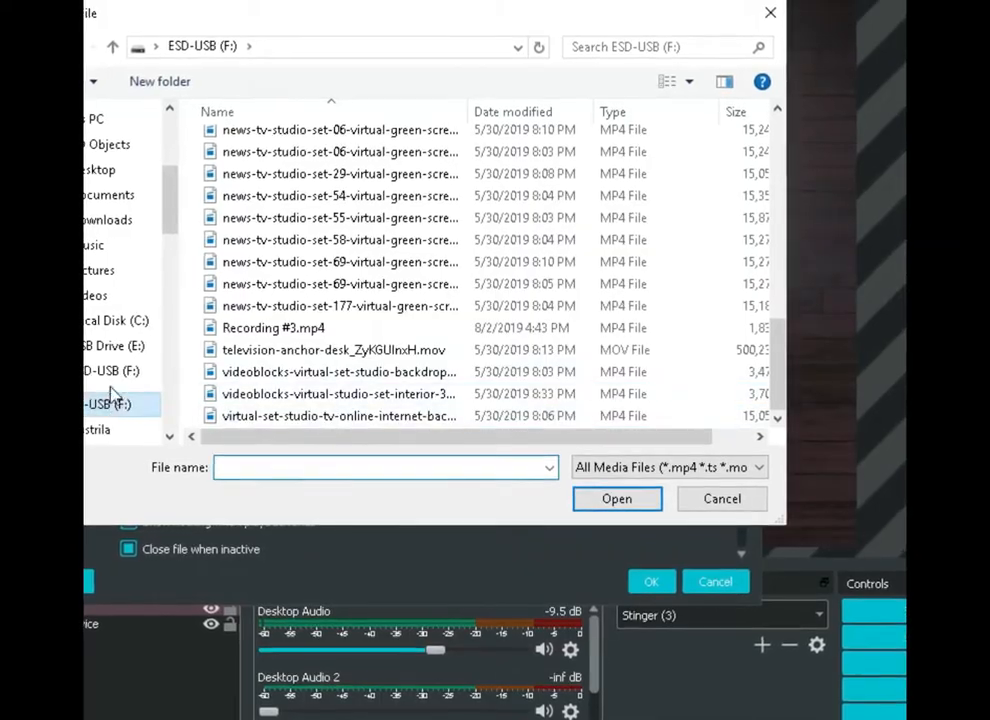
scroll(112, 370, "down", 2)
left_click(95, 398)
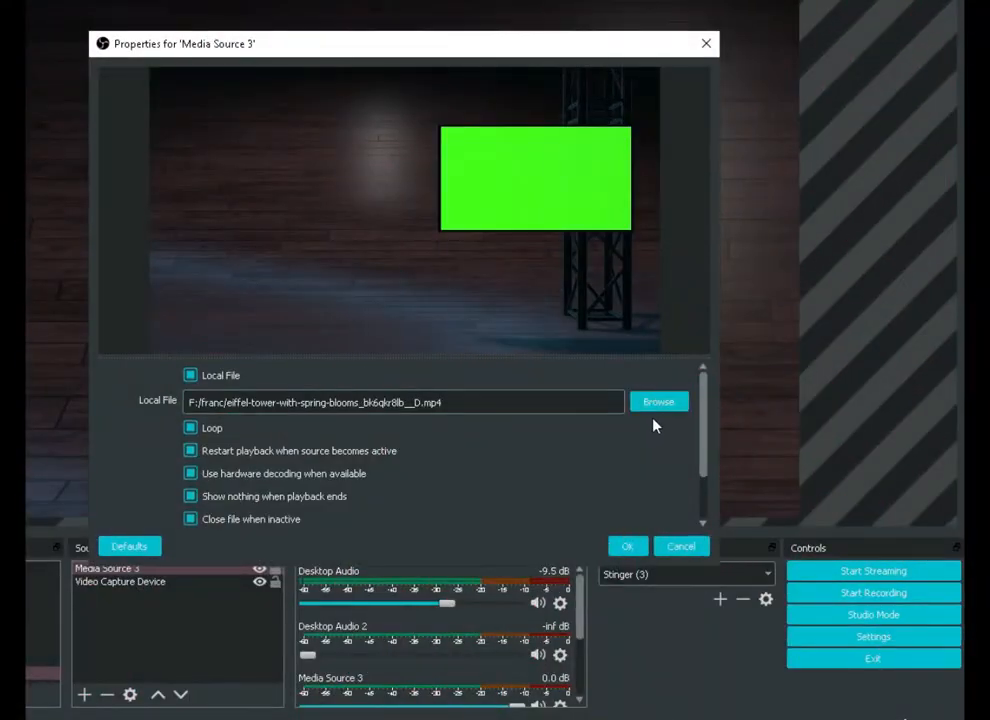
left_click(627, 547)
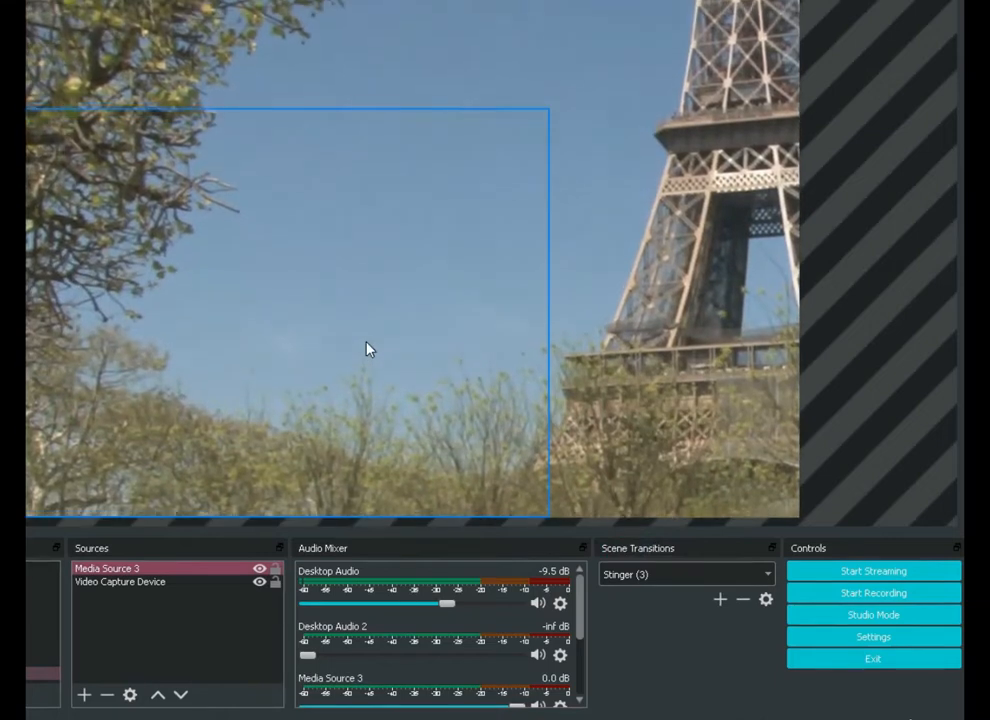
Stretch the Eiffel Tower media source to fill the screen and deselect it
right_click(627, 352)
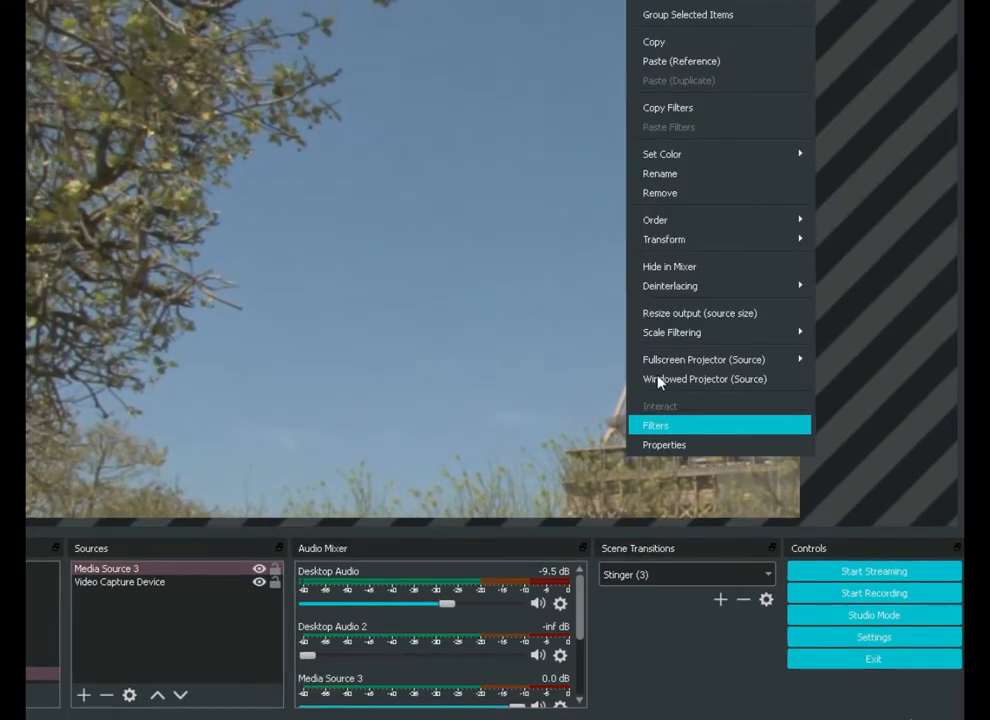
mouse_move(661, 245)
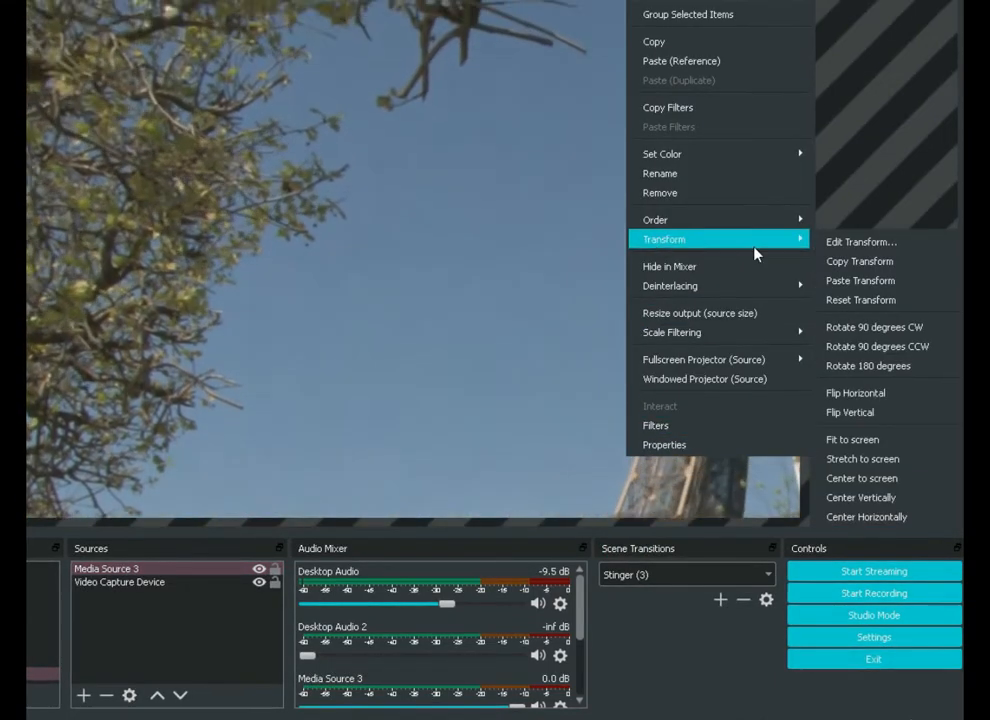
left_click(898, 466)
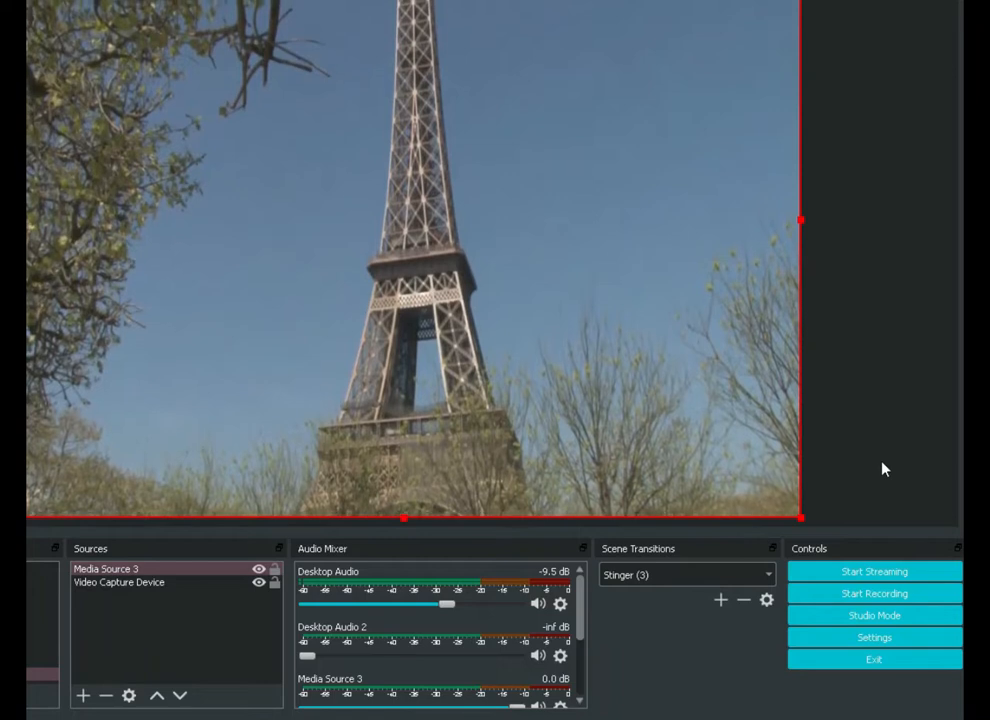
left_click(883, 467)
Slow the media source's playback speed to 21%, confirm its properties and deselect it
left_click(144, 571)
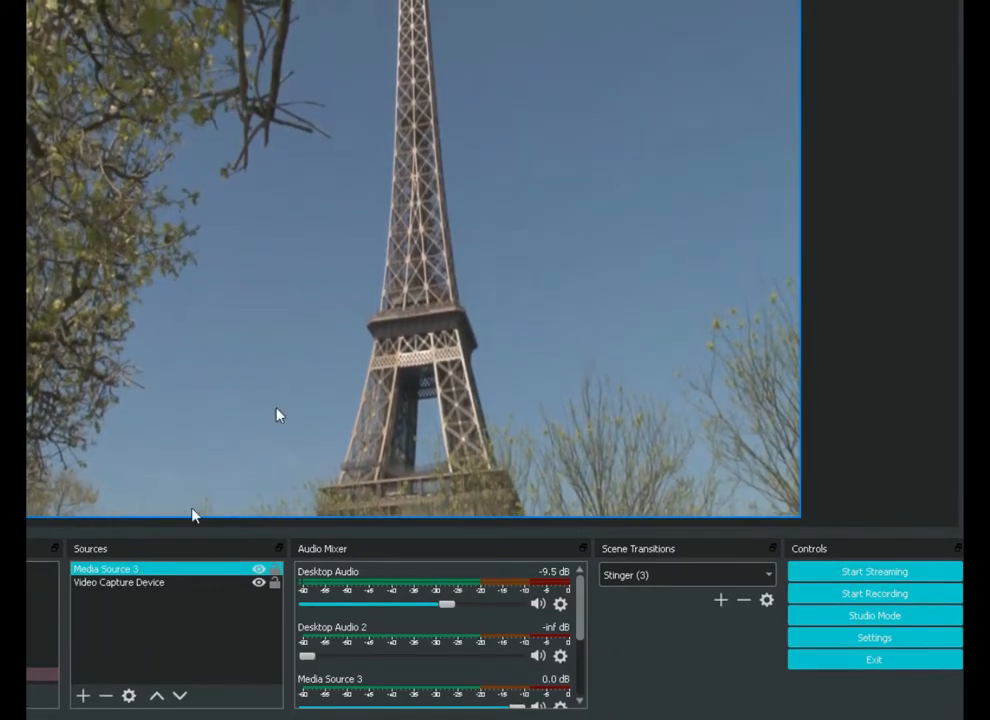
left_click(276, 411)
double_click(146, 571)
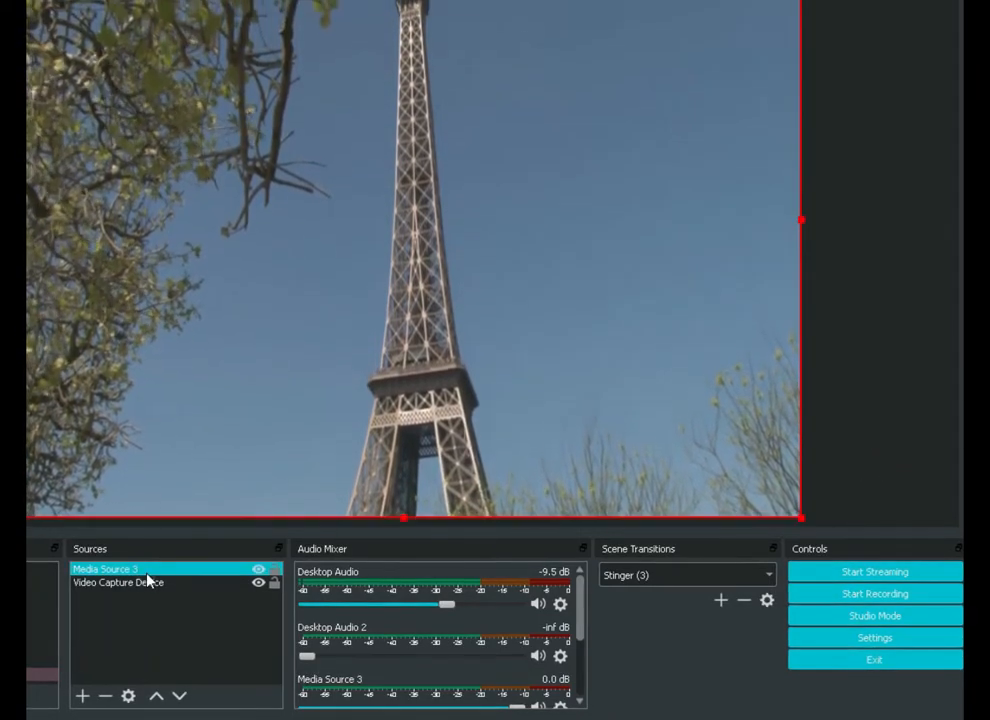
scroll(148, 475, "down", 3)
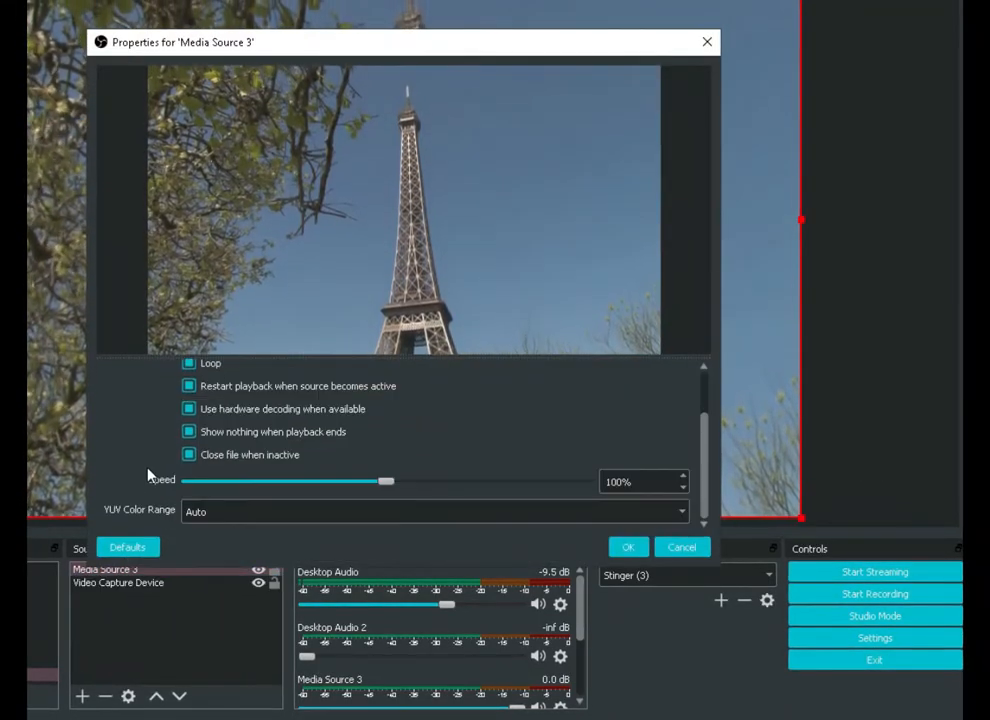
left_click_drag(389, 484, 228, 490)
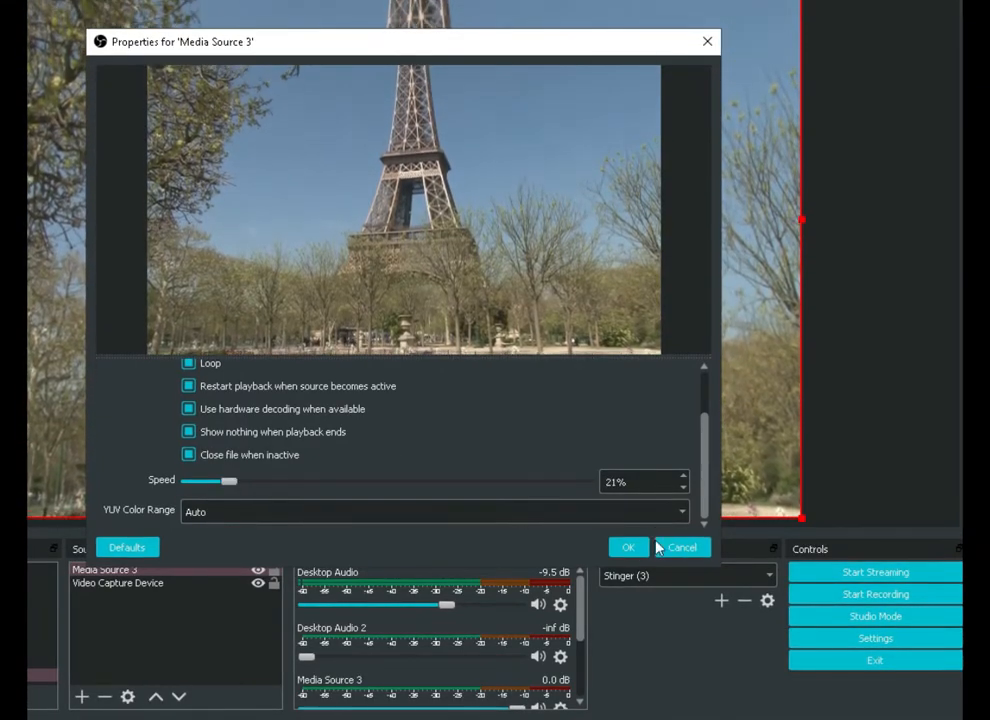
left_click(632, 548)
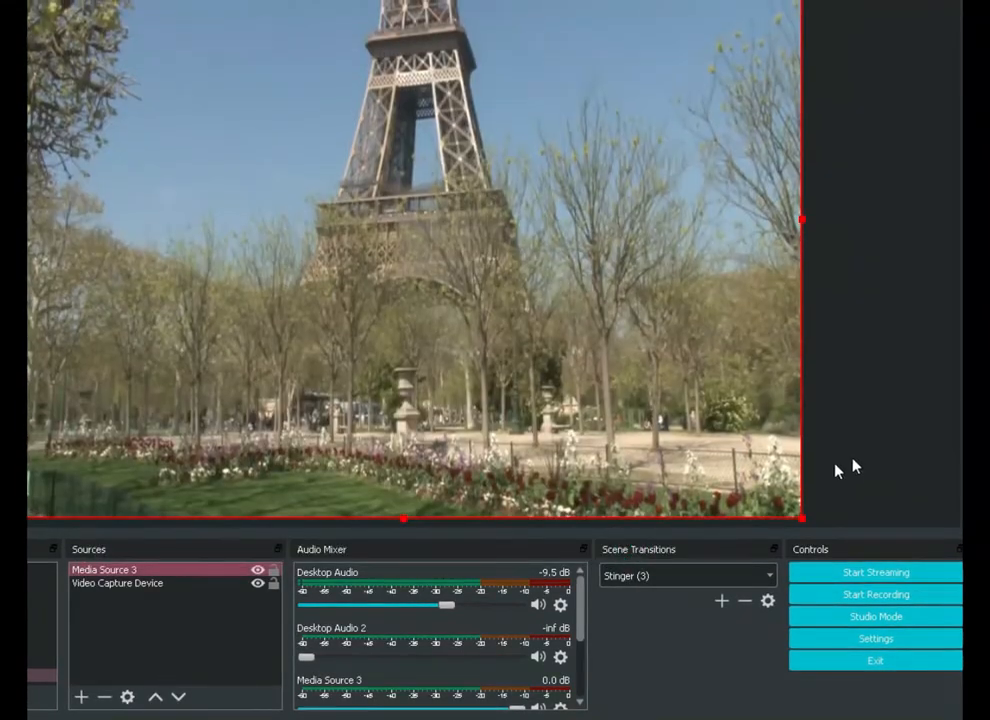
left_click(906, 462)
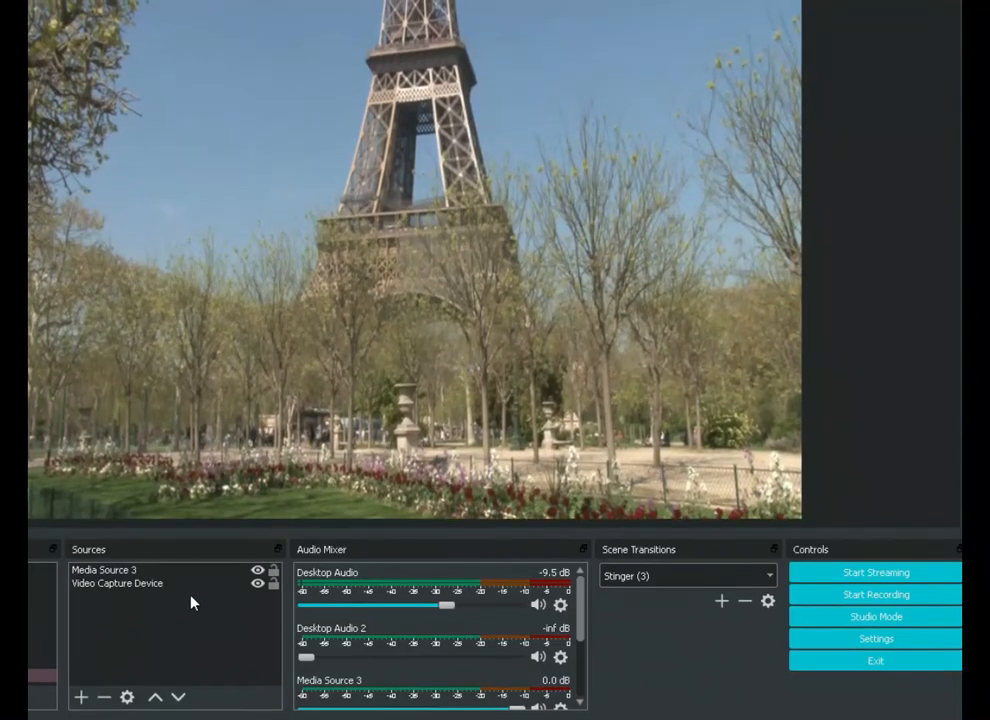
Move the Video Capture Device above Media Source 3 in the source order of Scene 6
left_click(189, 585)
left_click(189, 572)
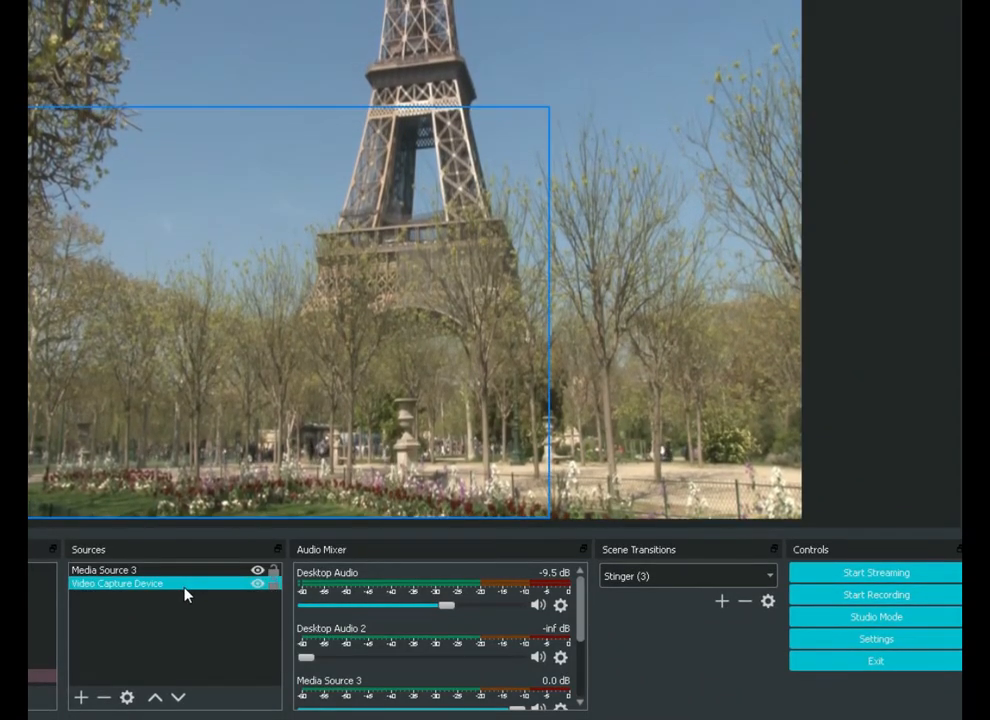
left_click(176, 592)
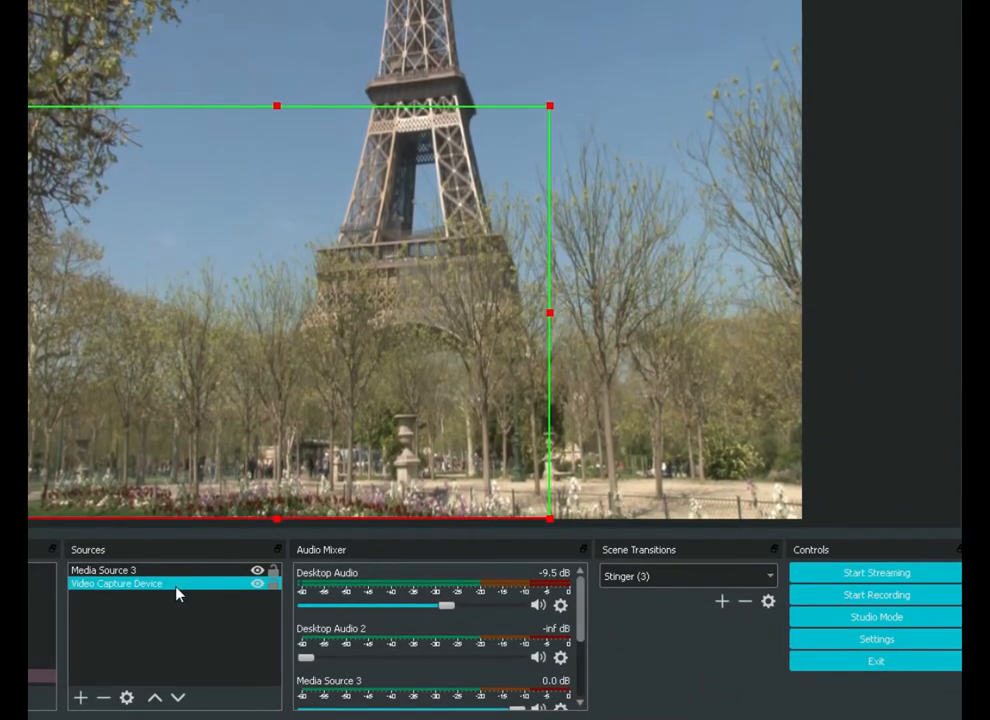
left_click(153, 698)
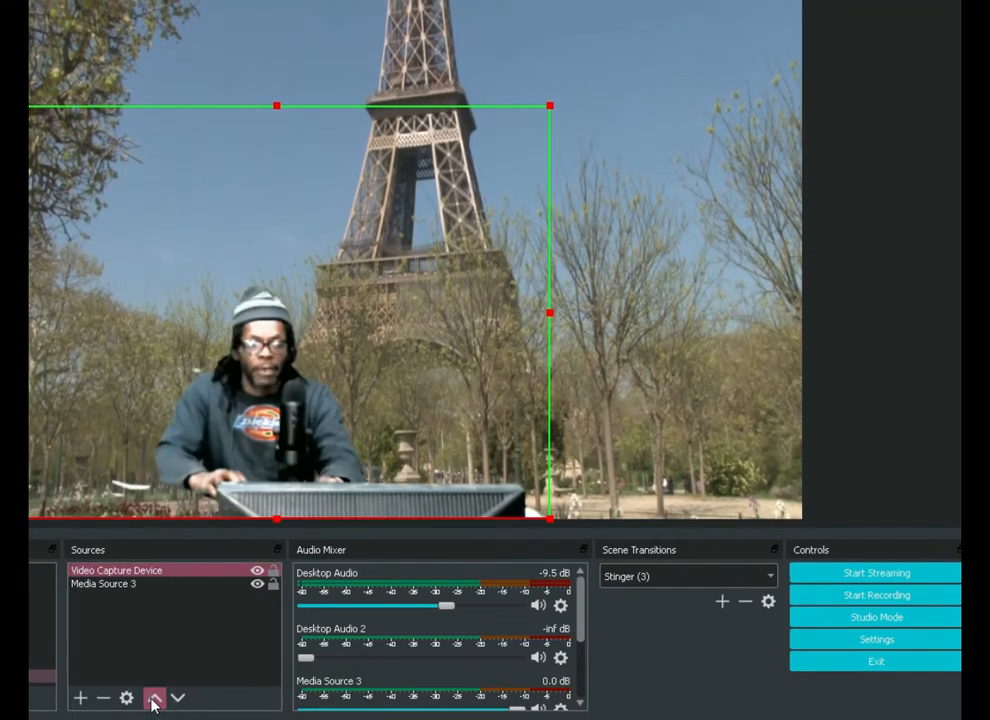
left_click(916, 486)
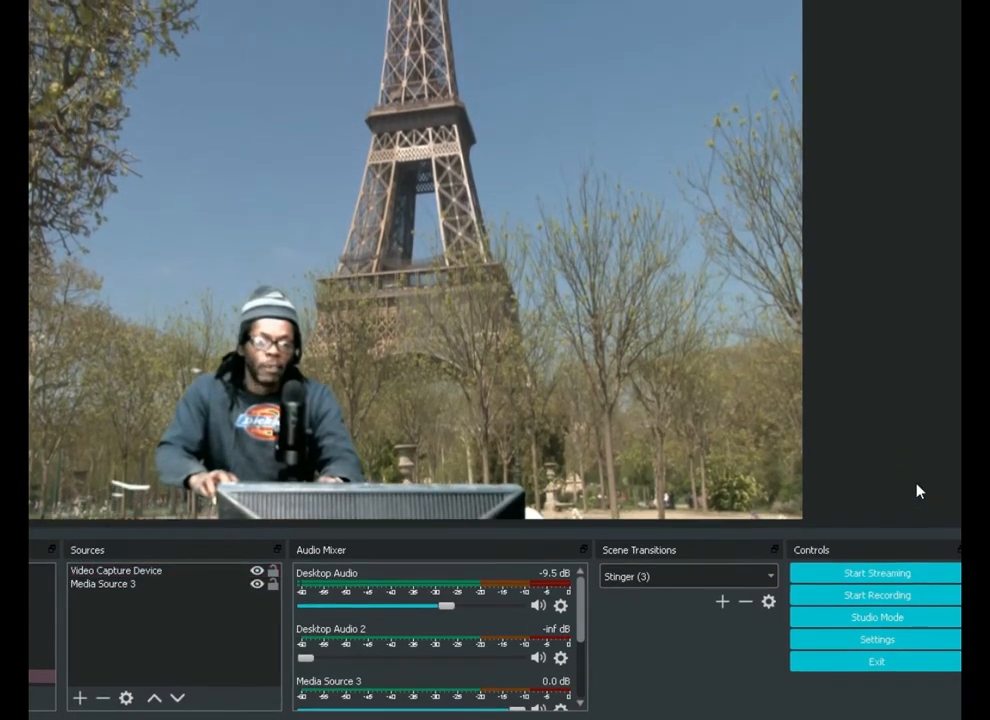
Shrink the Video Capture Device to roughly three quarters of its size, keeping it in the canvas's lower-left corner
left_click(296, 462)
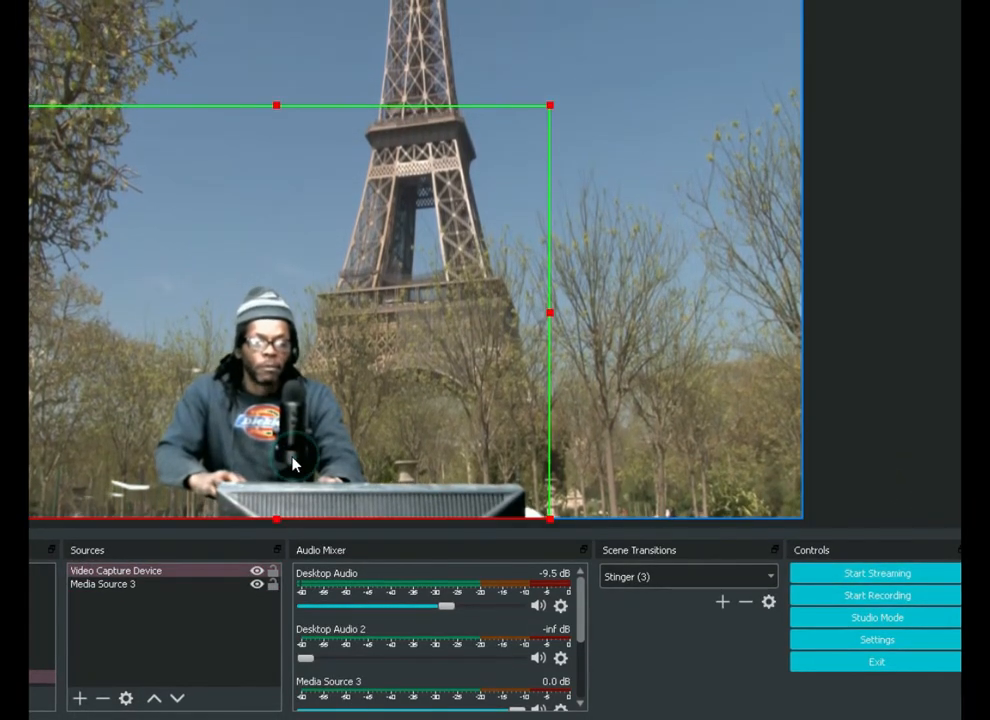
left_click_drag(276, 104, 281, 236)
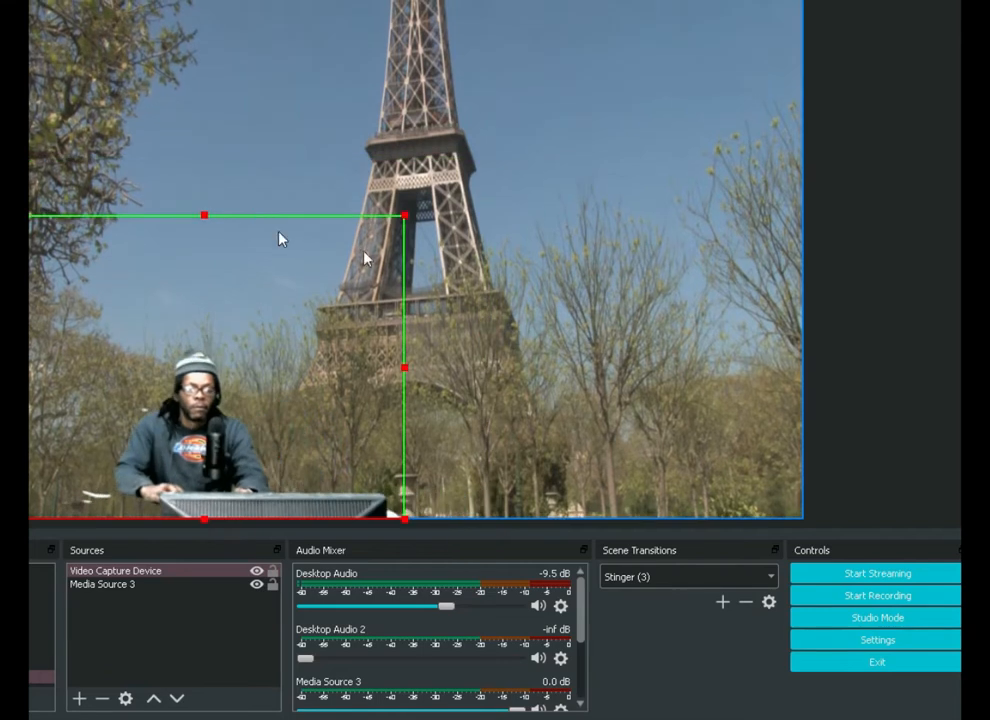
left_click(917, 331)
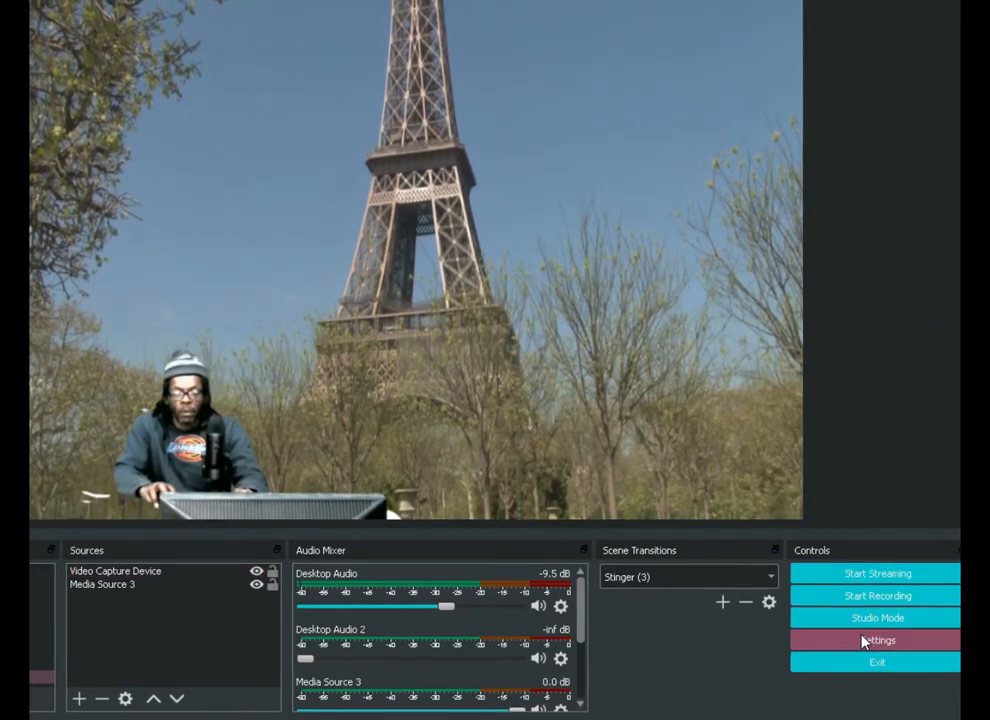
left_click(85, 487)
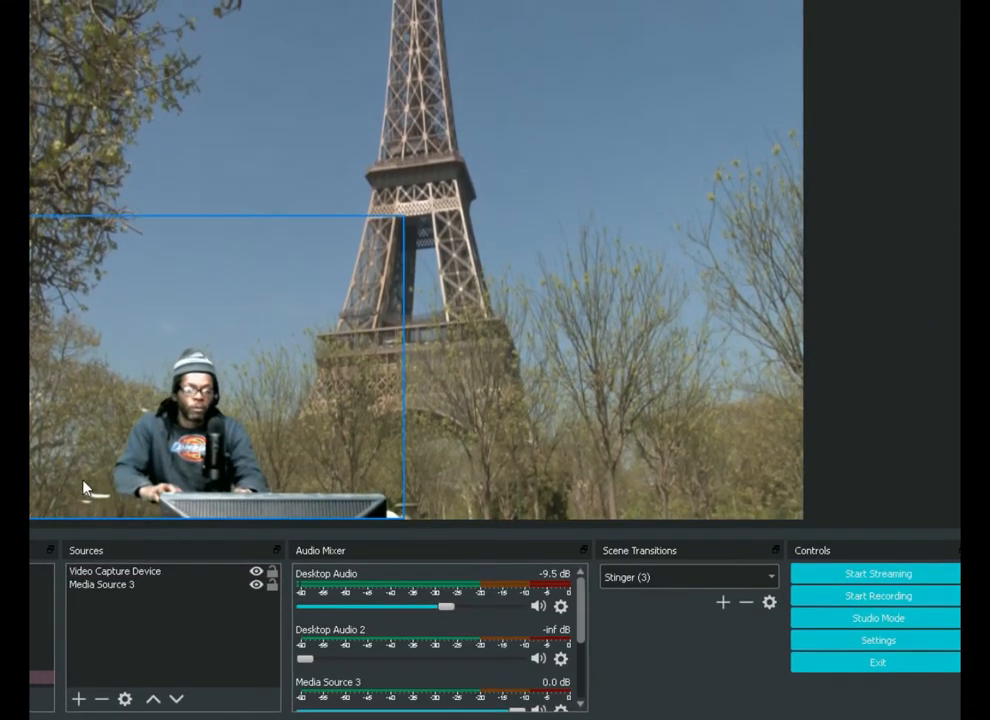
left_click(910, 438)
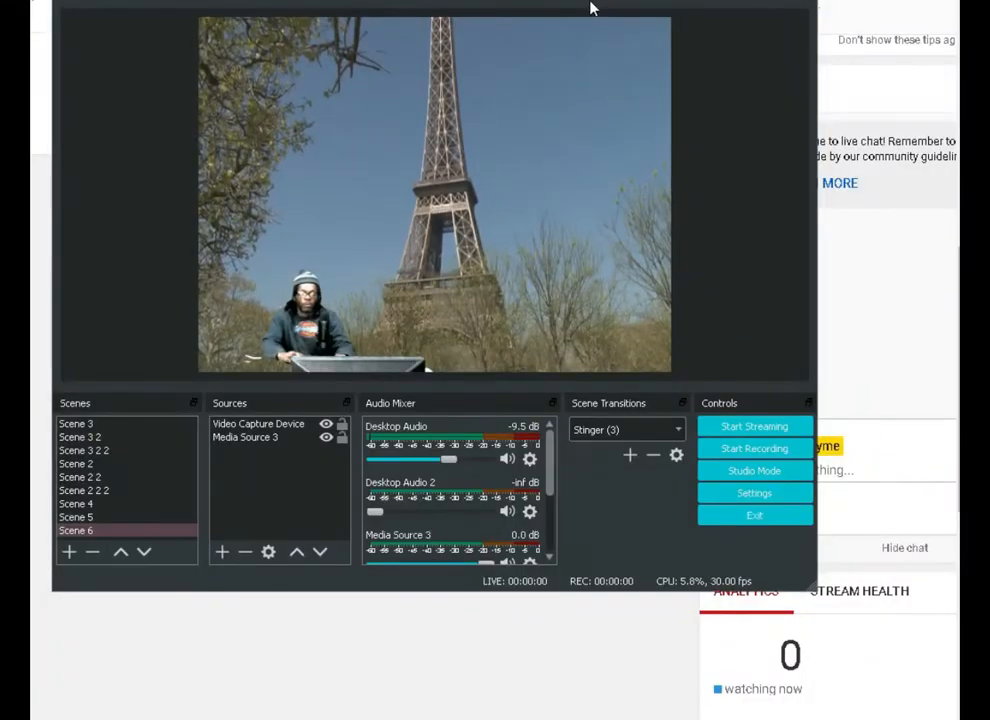
Switch to the Chrome windows and arrange Web Captioner and the YouTube Live Dashboard side by side
left_click_drag(590, 8, 672, 10)
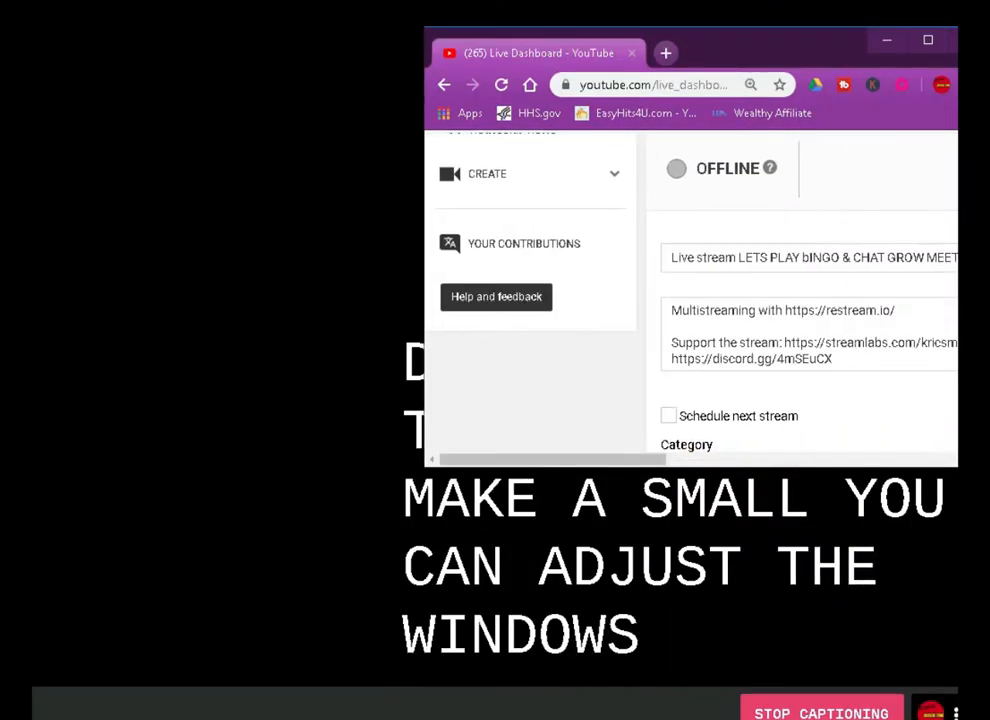
left_click_drag(751, 36, 677, 45)
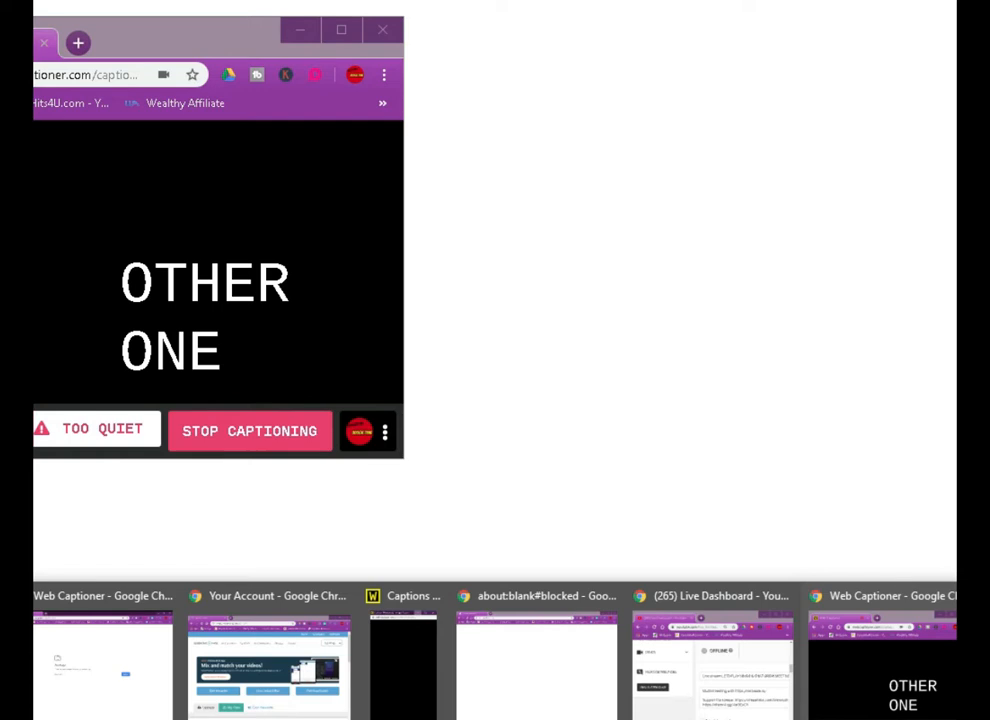
left_click(712, 715)
left_click_drag(686, 70, 733, 69)
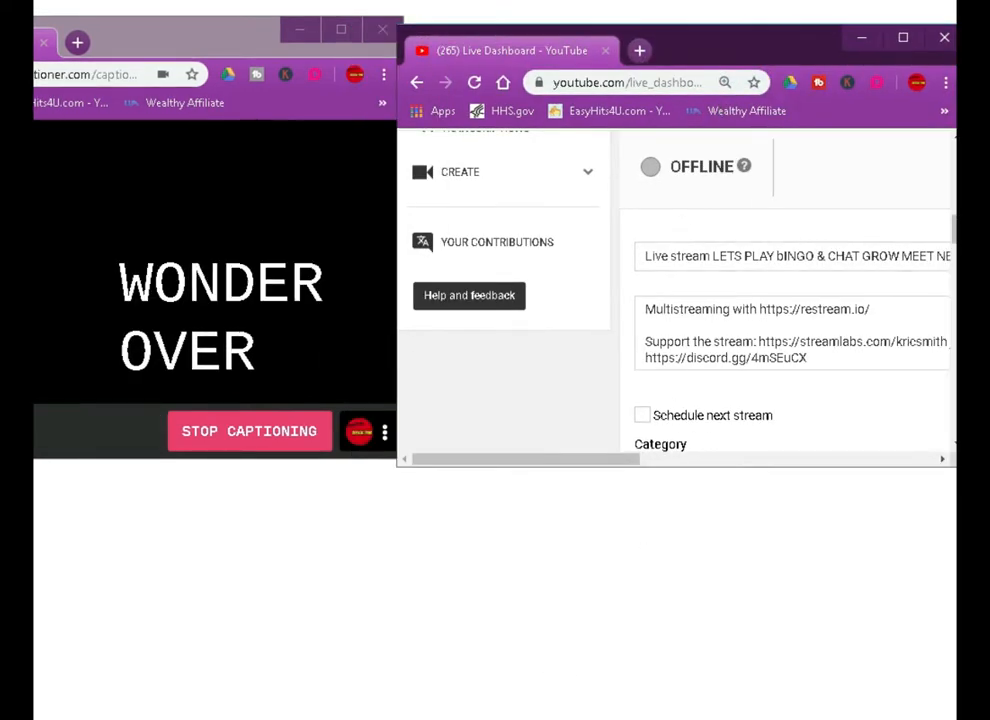
Switch back to OBS and add a default-named Window Capture to Scene 6, capturing the Chrome Live Dashboard - YouTube window
key("alt+Tab")
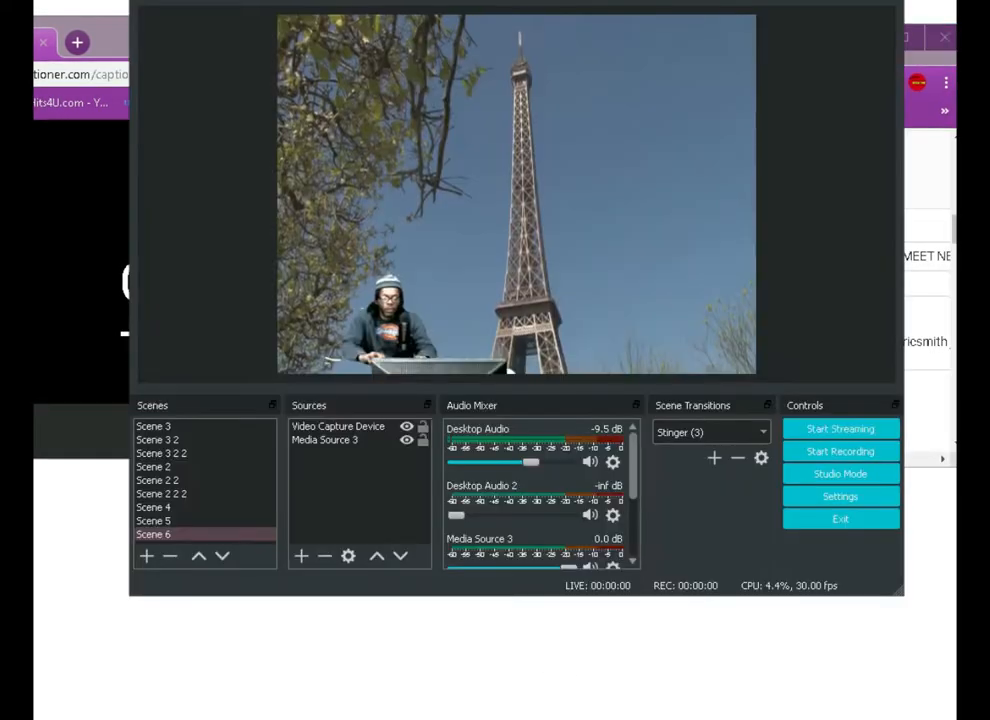
left_click(302, 557)
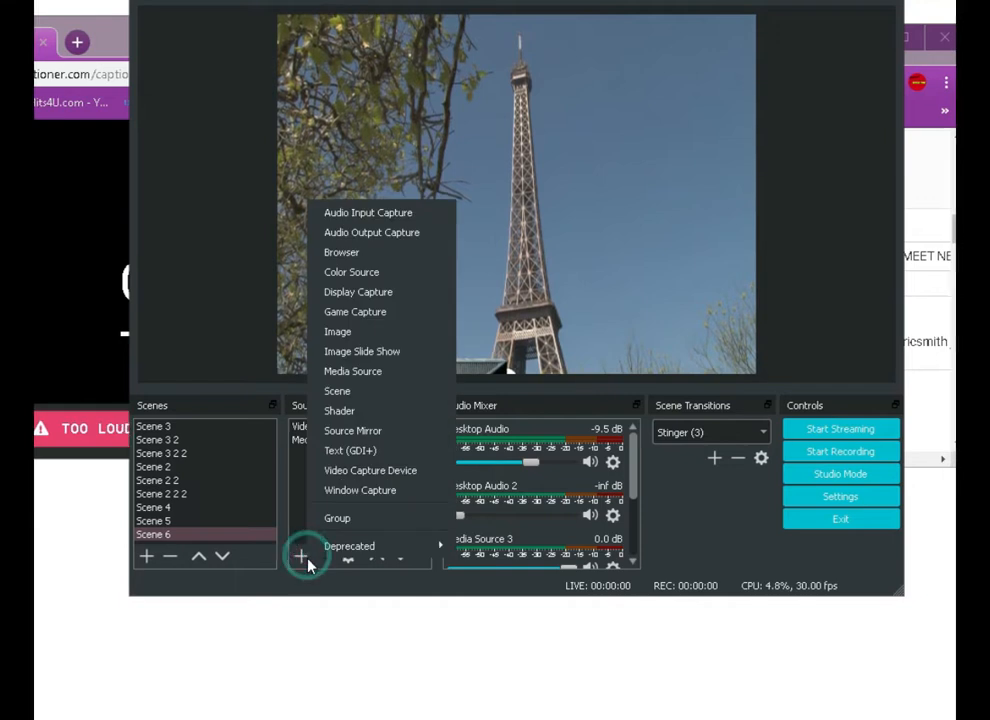
left_click(347, 490)
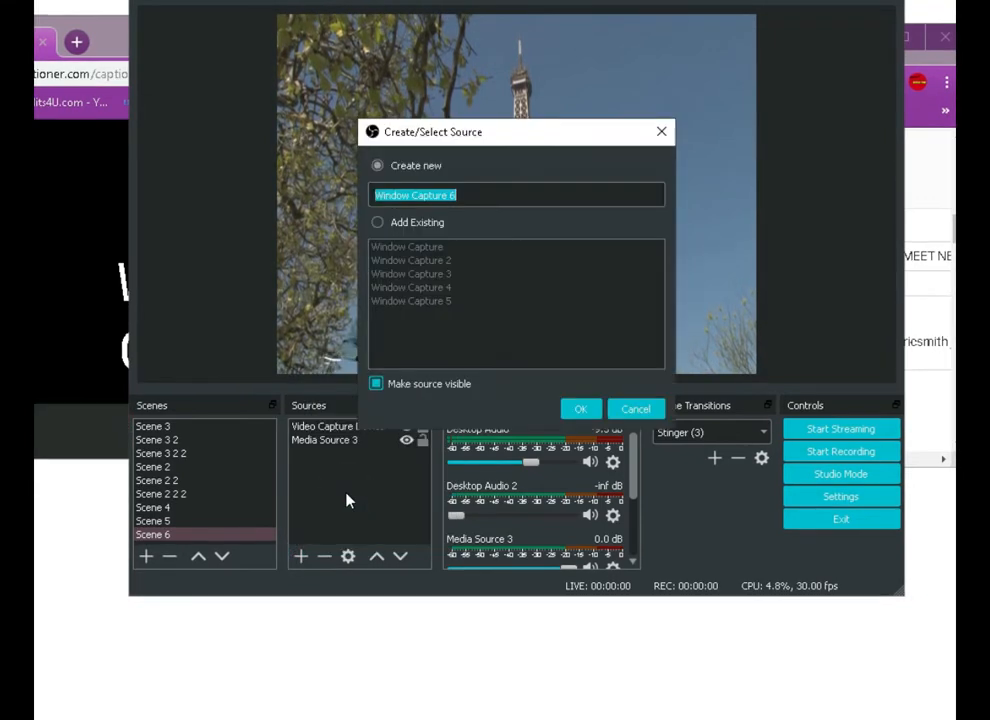
left_click(582, 411)
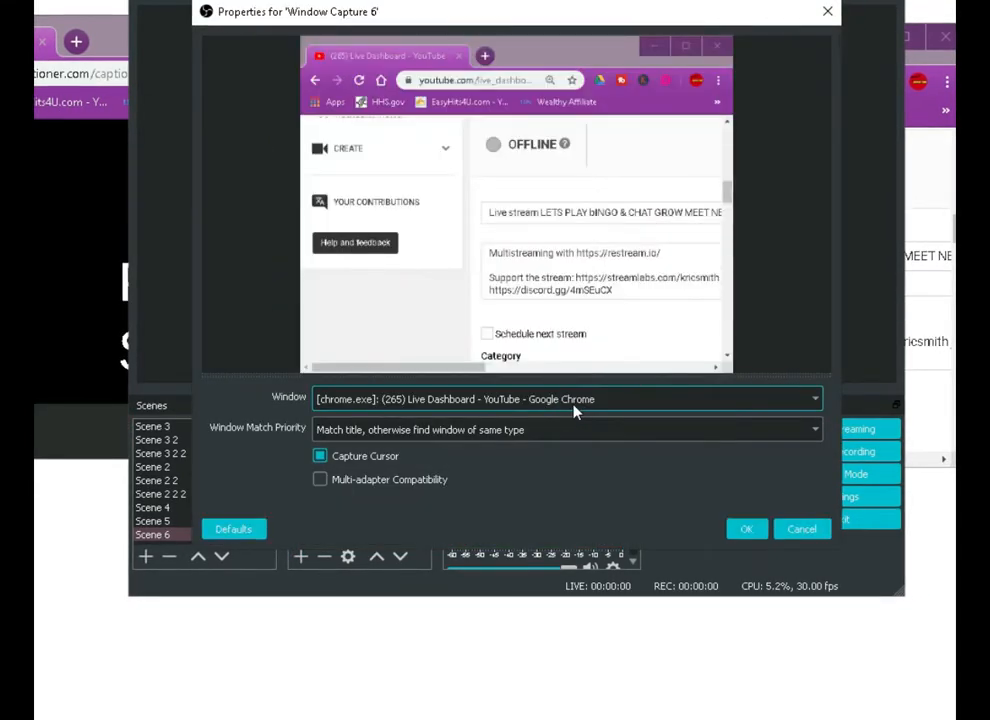
left_click(738, 530)
Shrink the Live Dashboard window capture to about half the canvas width and place it in the canvas's upper-right corner
left_click_drag(420, 133, 602, 134)
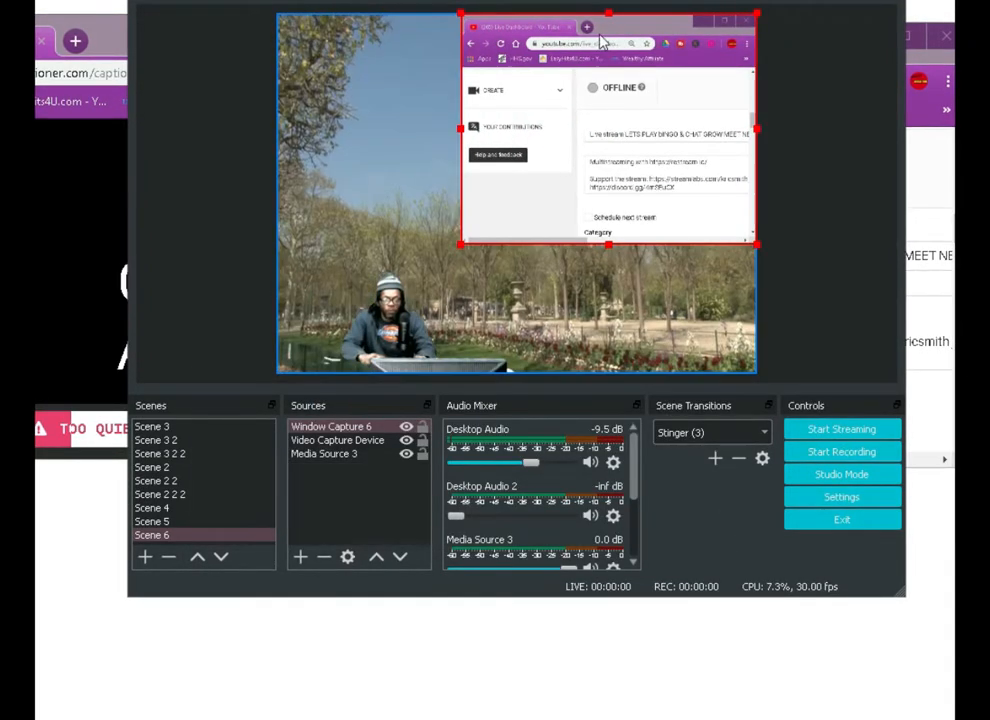
left_click_drag(610, 14, 578, 62)
left_click_drag(601, 146, 658, 93)
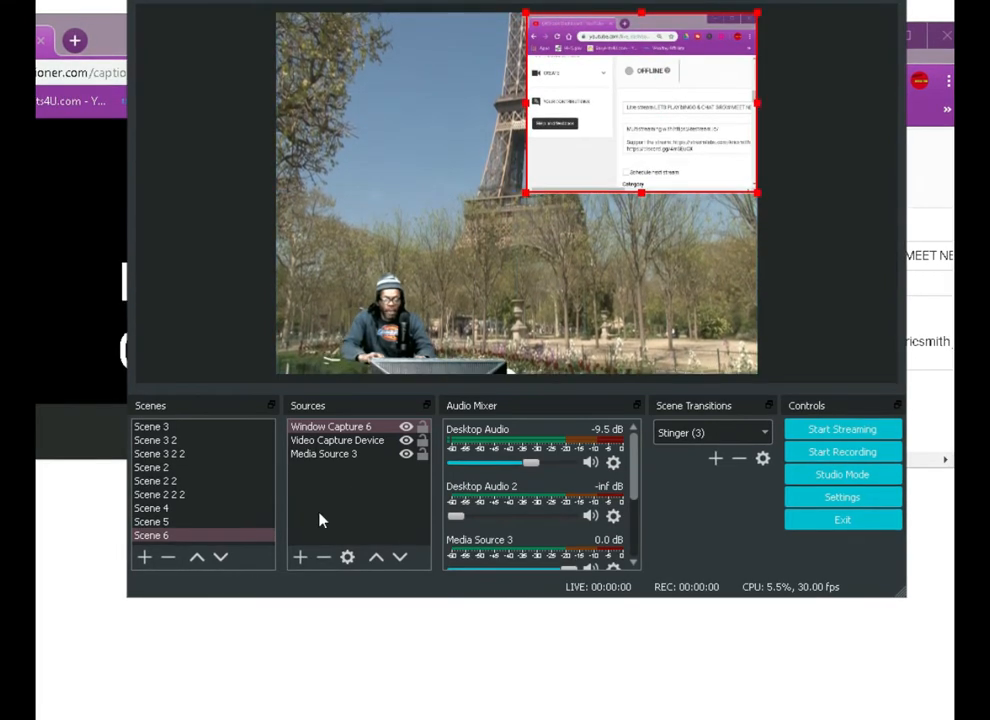
Add a default-named Window Capture to Scene 6 that captures the Chrome Web Captioner window
left_click(300, 557)
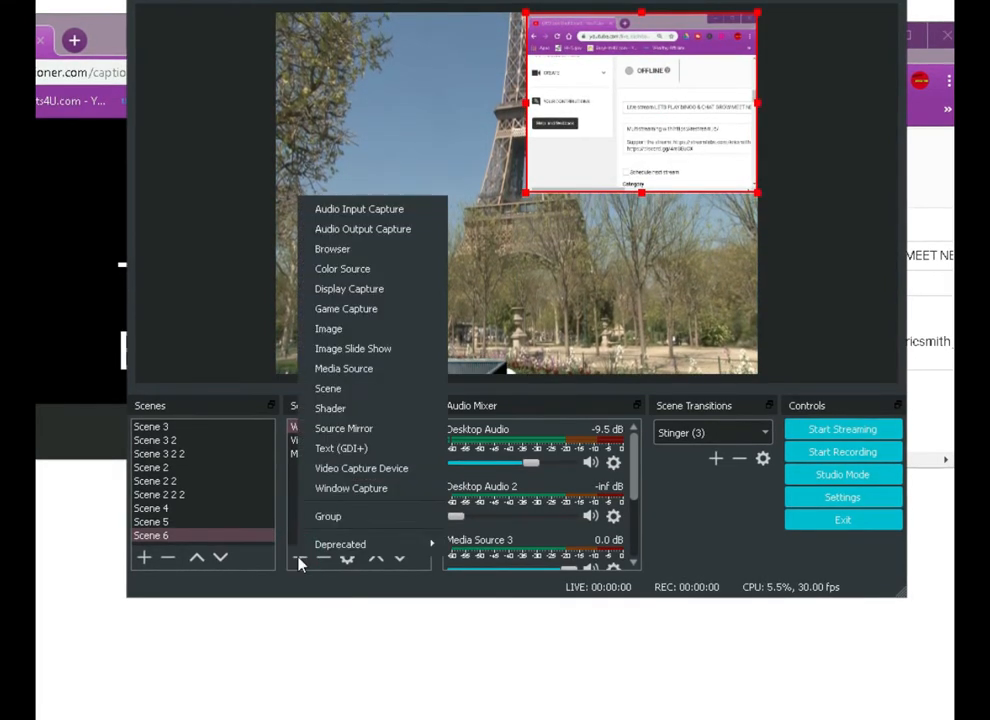
left_click(354, 500)
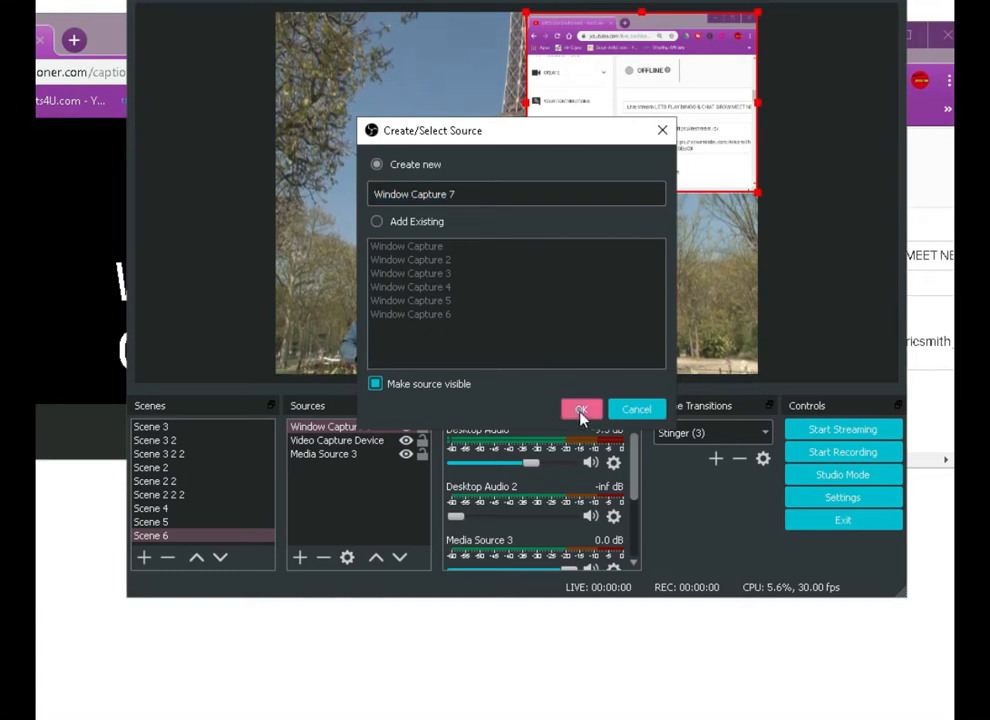
left_click(582, 414)
left_click(586, 400)
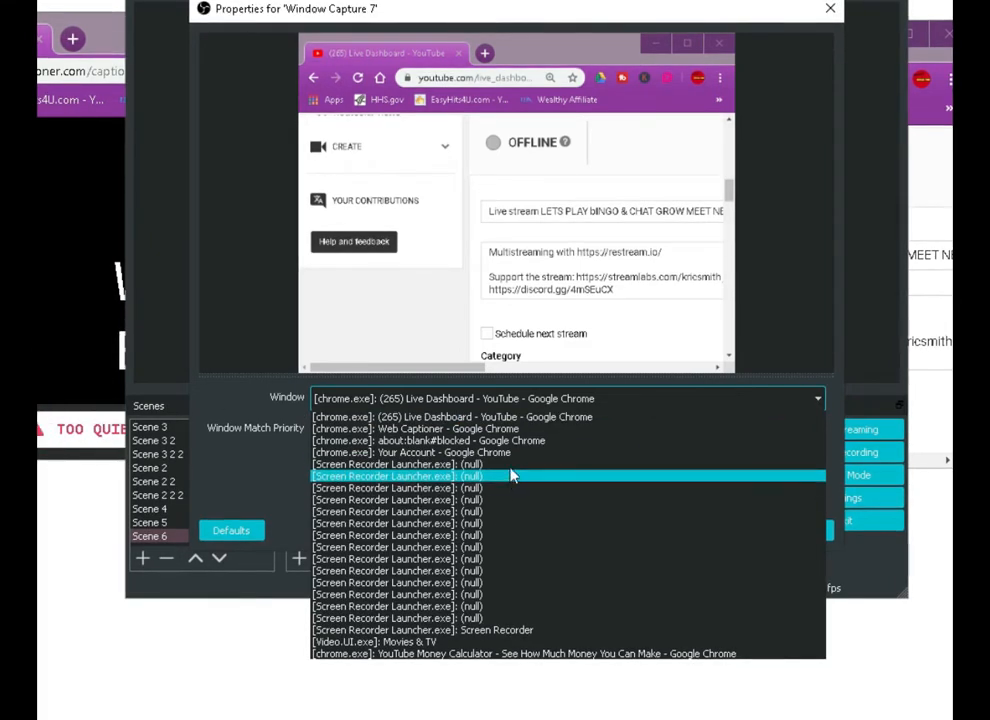
left_click(497, 437)
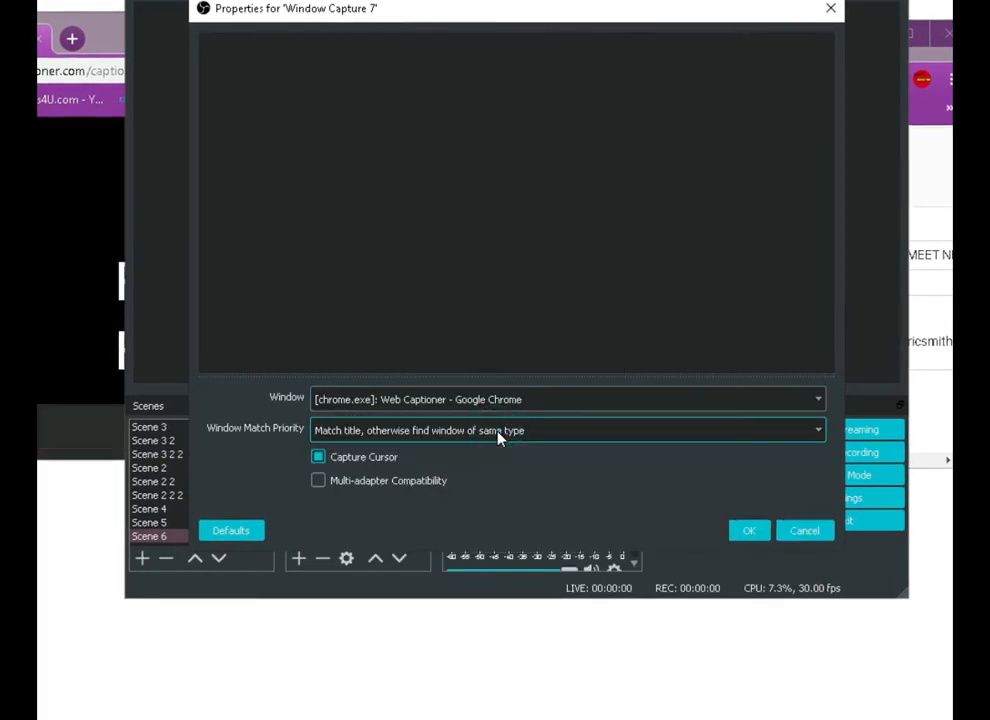
left_click(748, 531)
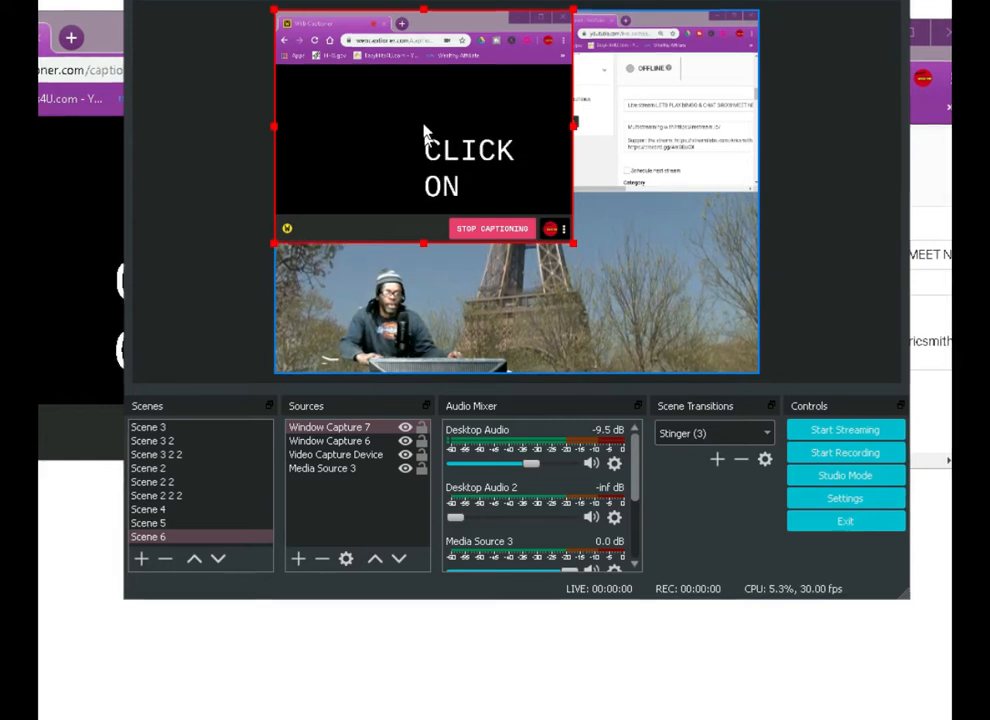
Crop the top of the Web Captioner capture, shrink it to under half the canvas width, and place it in the canvas's lower-right corner
left_click_drag(426, 16, 427, 84)
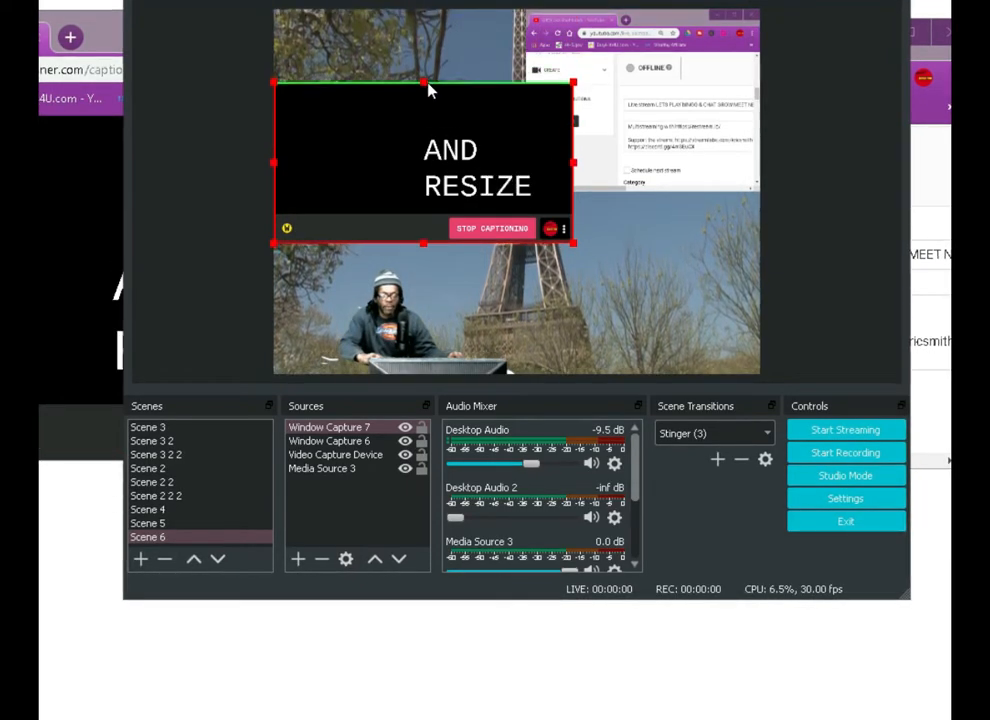
left_click_drag(424, 248, 600, 338)
left_click_drag(460, 316, 563, 341)
left_click_drag(643, 307, 645, 349)
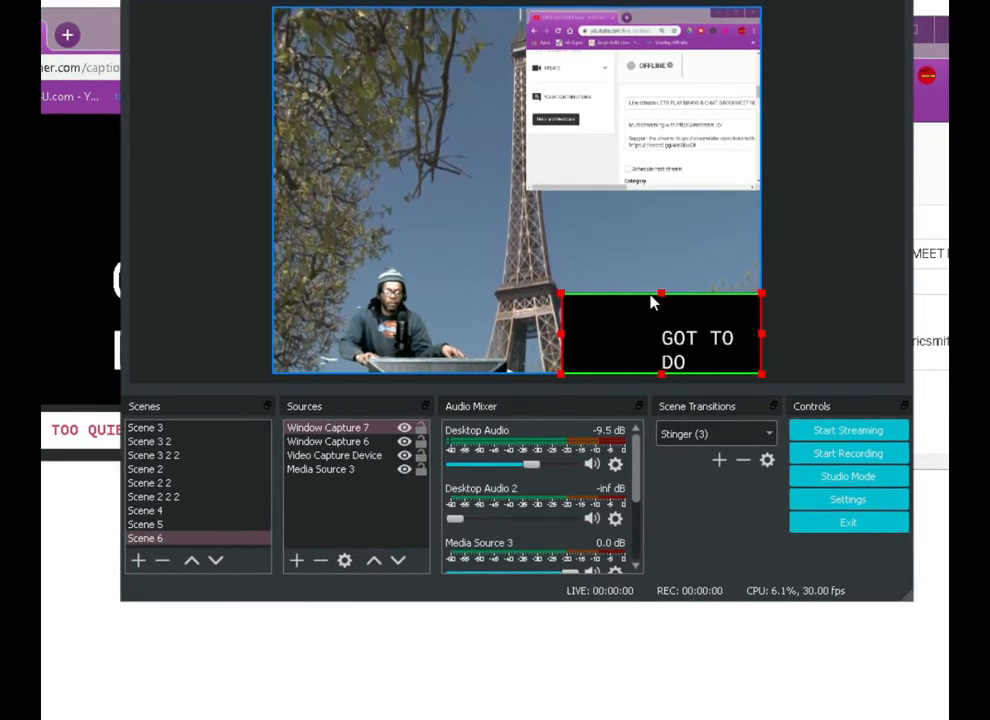
Readjust the Web Captioner capture's top crop to hide the browser bars while keeping more of the black caption area, and deselect it
left_click_drag(661, 290, 655, 258)
left_click(655, 251)
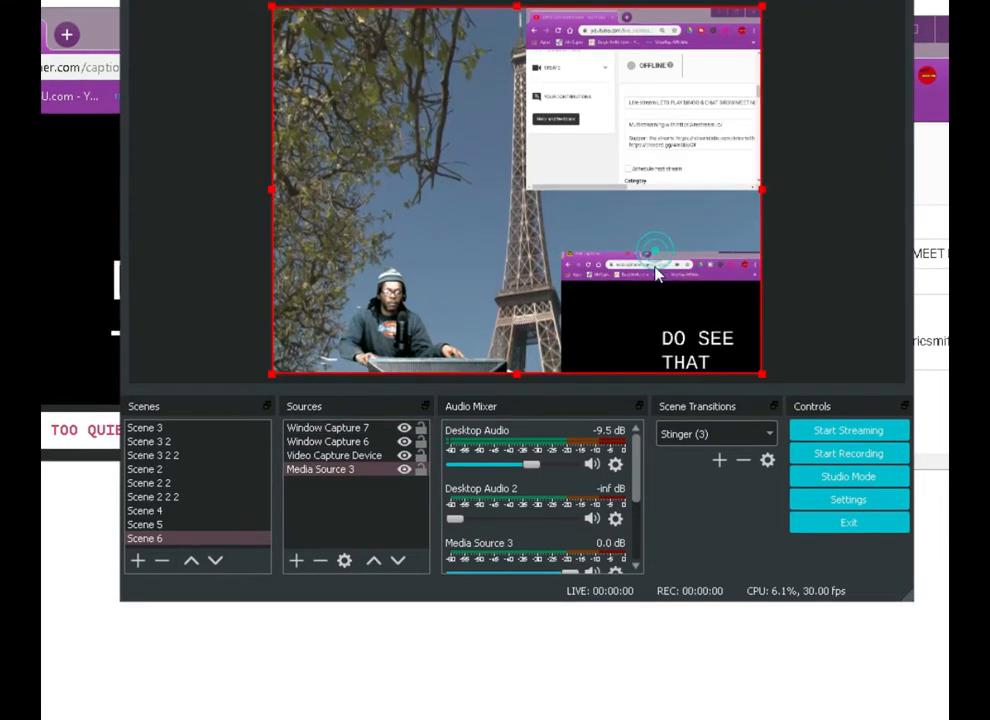
left_click(432, 224)
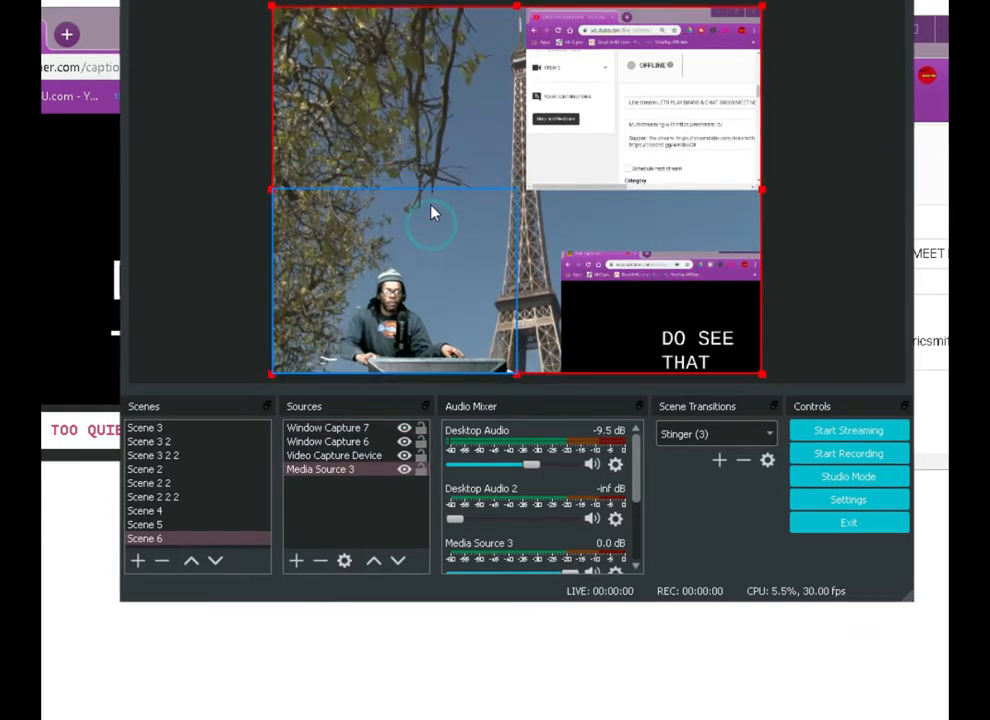
left_click(636, 309)
left_click_drag(660, 255, 654, 280)
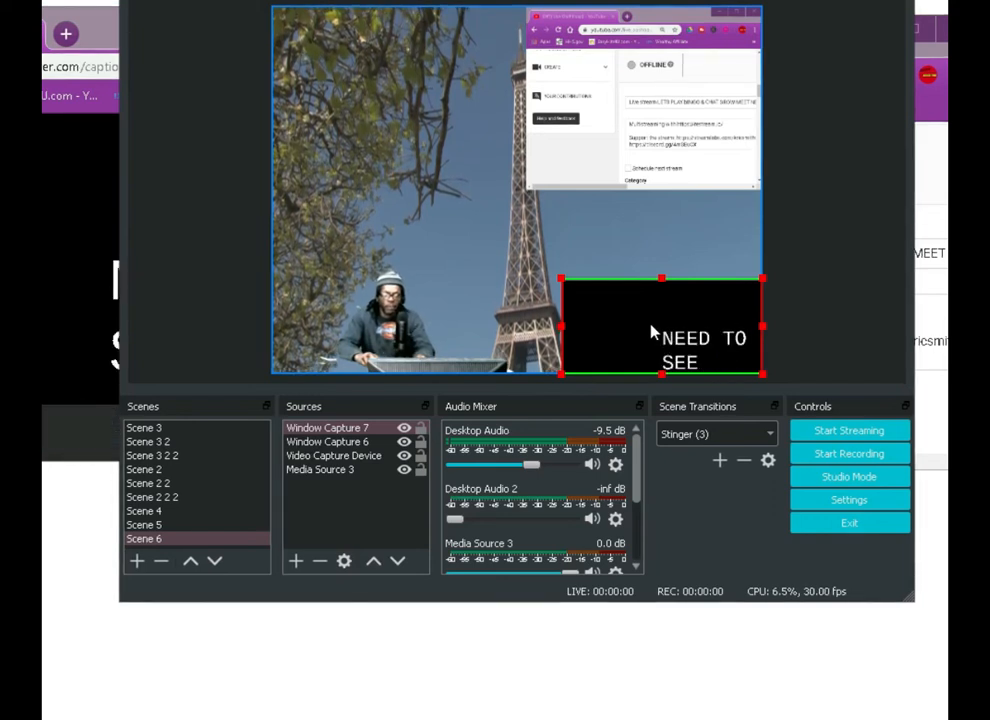
left_click(799, 354)
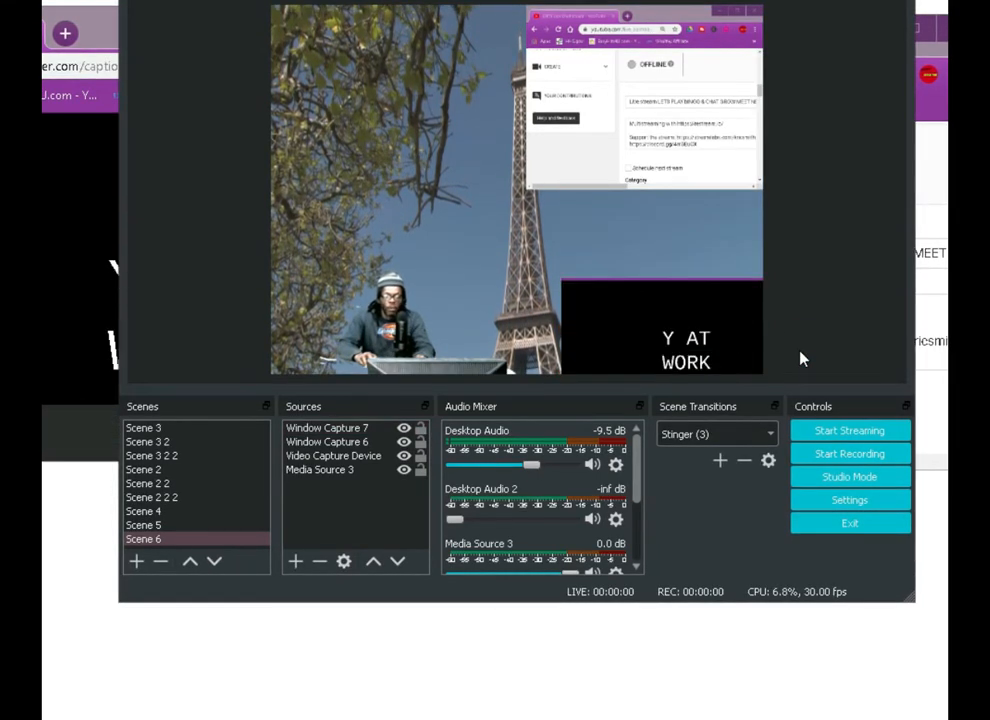
Try enlarging the Web Captioner capture across the lower canvas, and return it to its smaller size in the lower-right corner
left_click(686, 336)
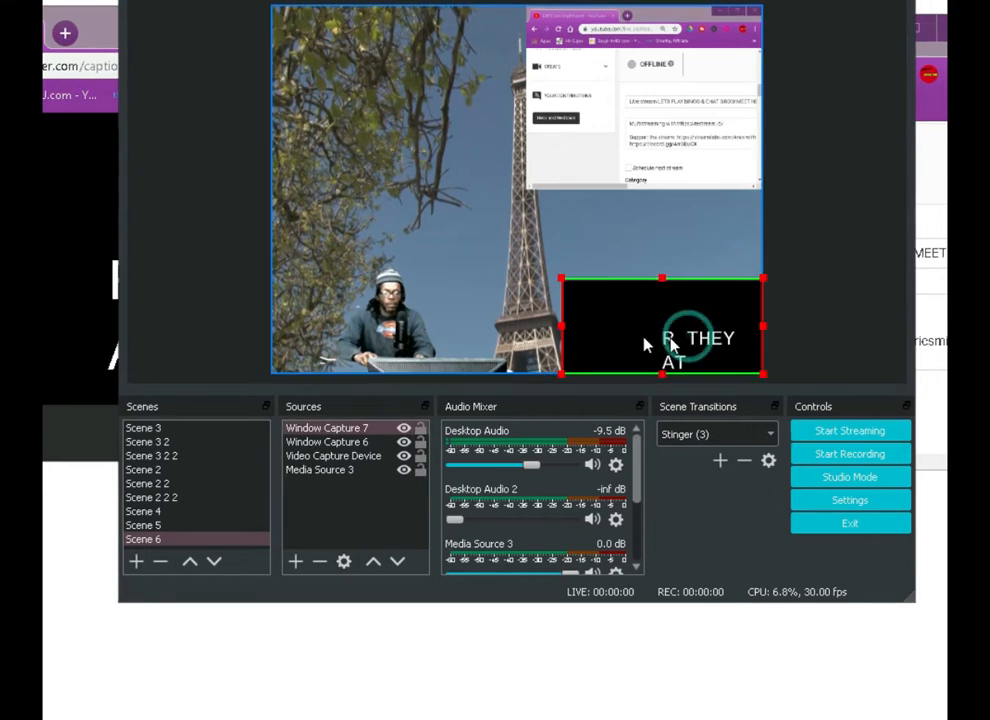
left_click_drag(561, 326, 446, 320)
left_click_drag(657, 335, 661, 287)
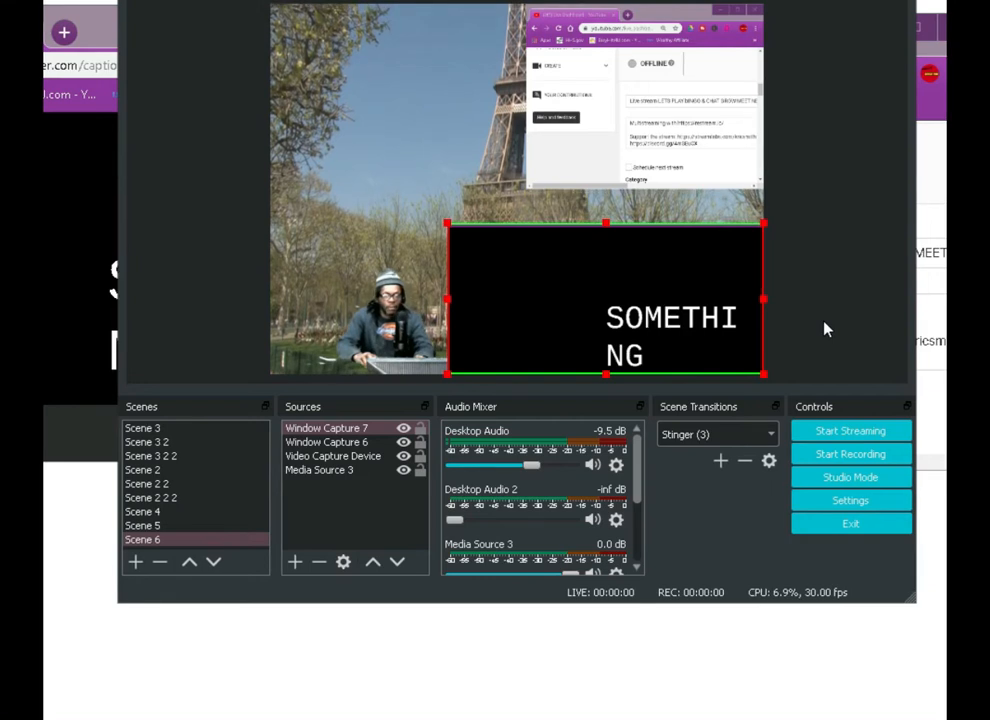
left_click_drag(758, 306, 737, 305)
left_click_drag(622, 321, 662, 288)
left_click_drag(567, 192, 705, 325)
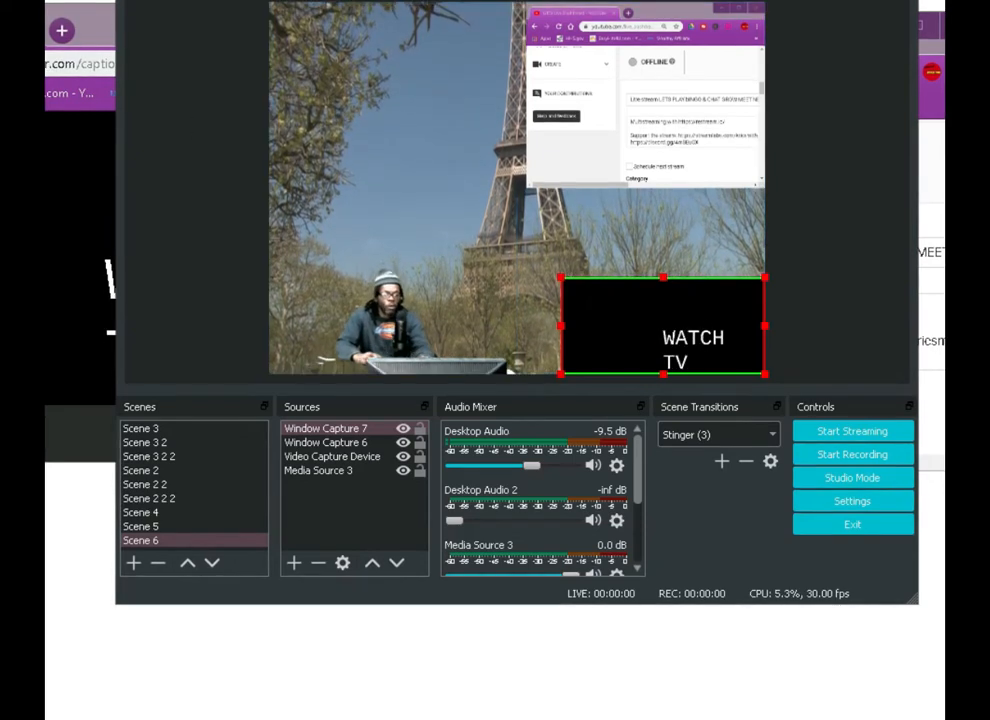
Switch to Web Captioner and set the captions' vertical alignment to Lower Third in the Appearance settings, closing the settings when done
left_click(60, 240)
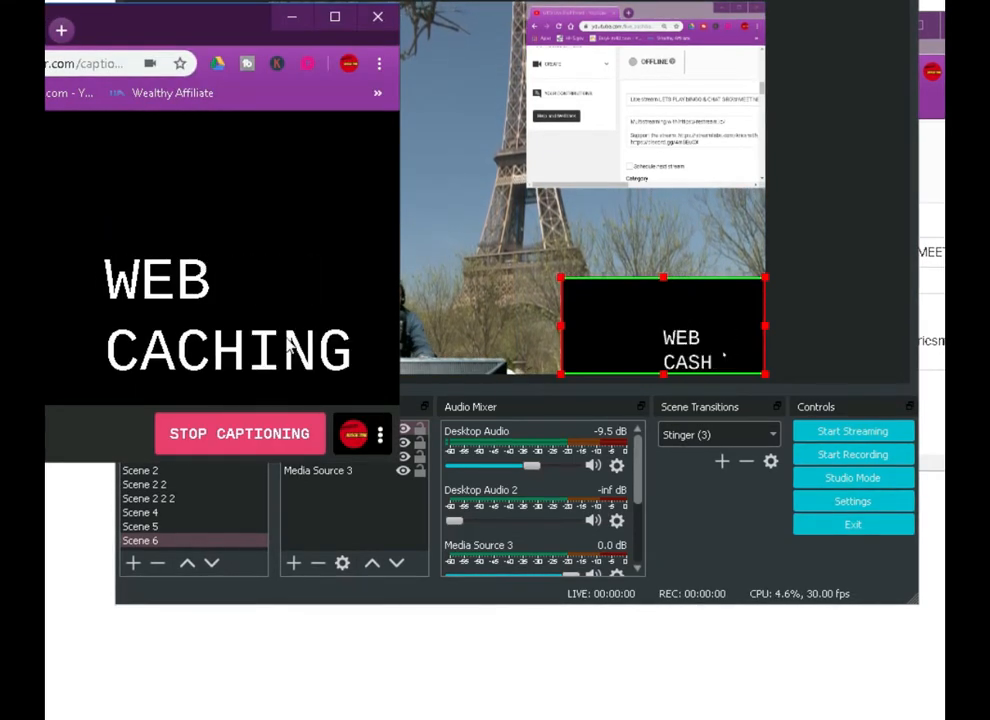
left_click(379, 438)
left_click(300, 428)
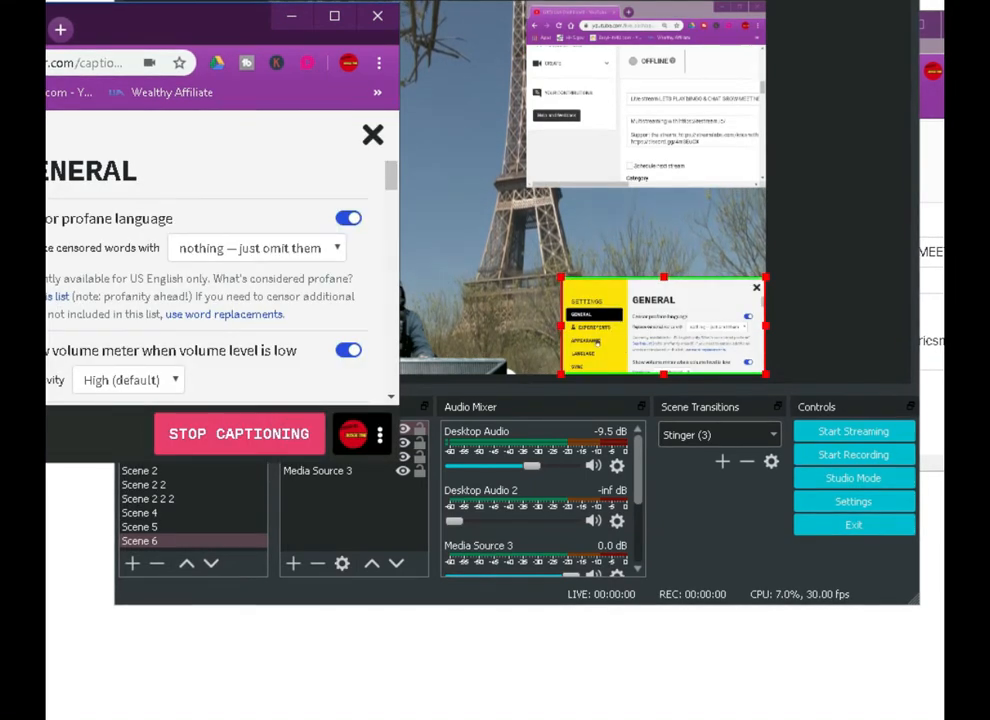
scroll(118, 276, "down", 10)
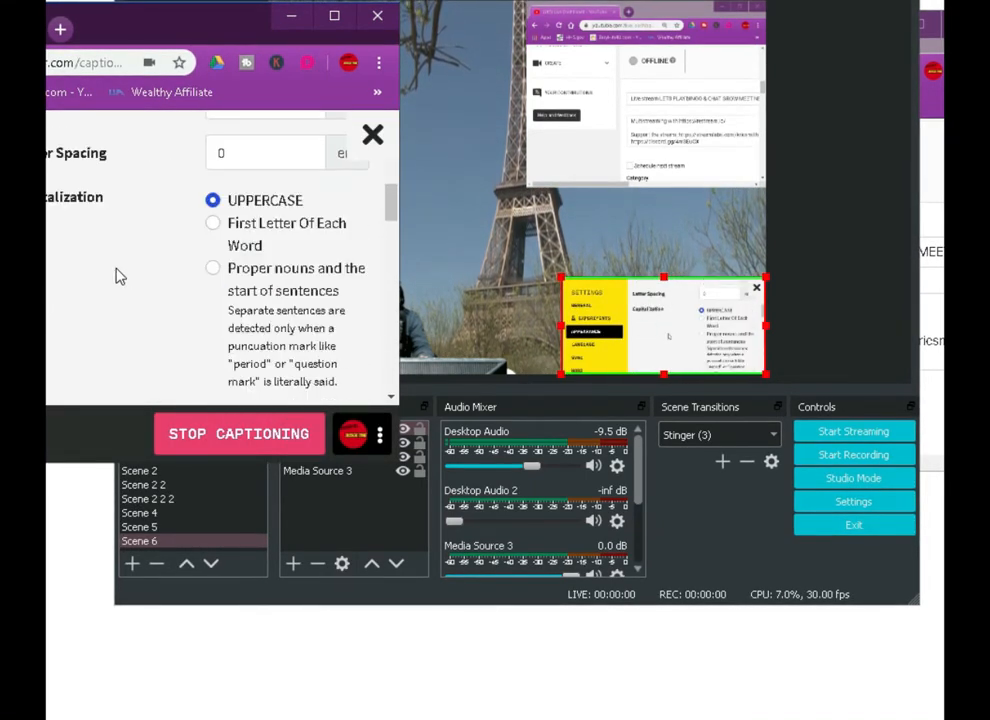
scroll(118, 276, "down", 8)
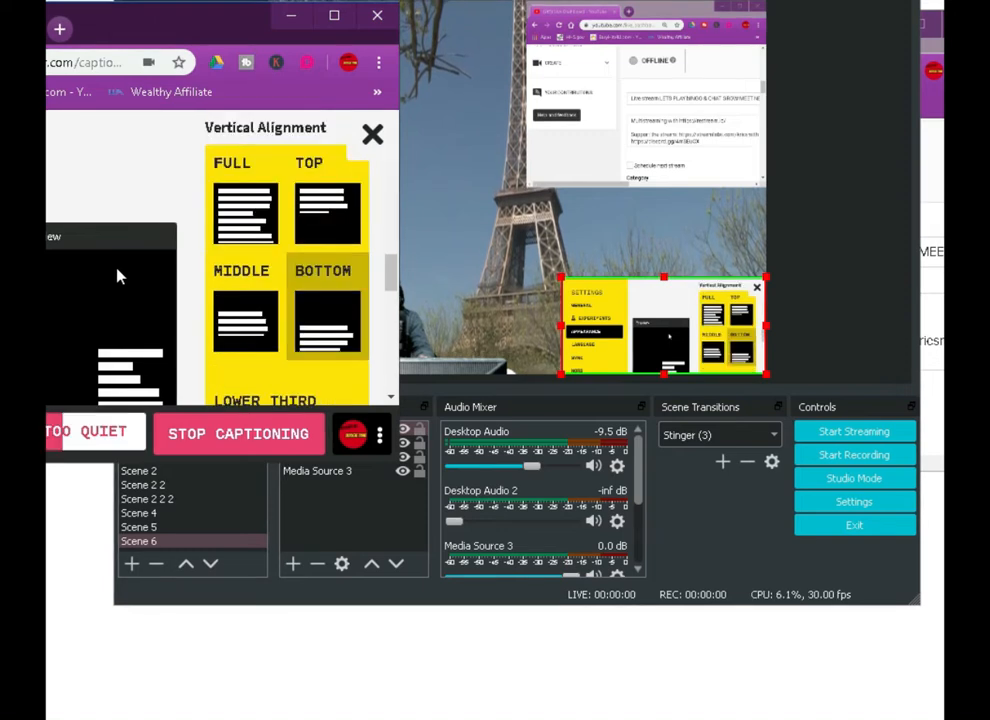
scroll(118, 276, "down", 2)
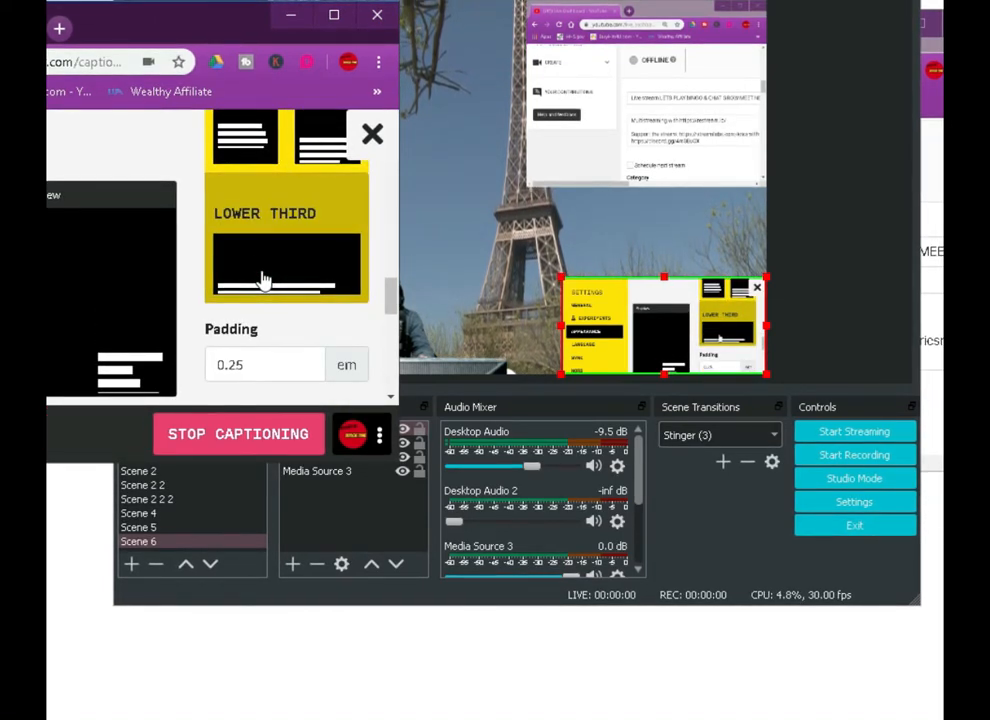
left_click(368, 140)
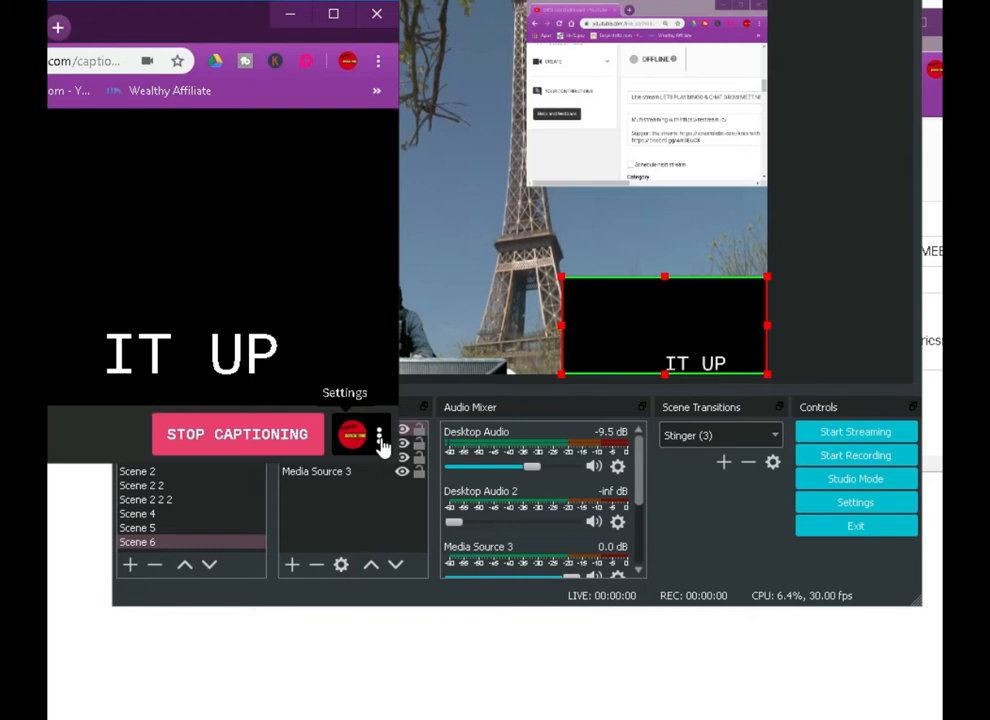
Lower the Web Captioner window, return to OBS, and shift the Live Dashboard capture to the canvas's upper centre
left_click_drag(198, 24, 195, 152)
left_click(826, 97)
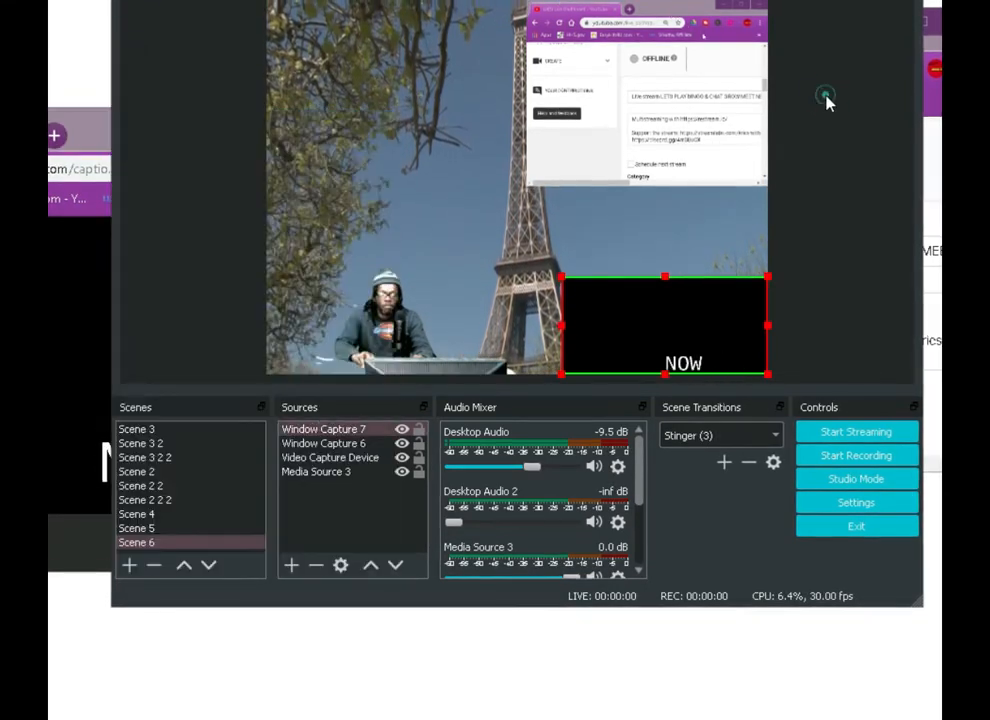
left_click_drag(690, 143, 552, 141)
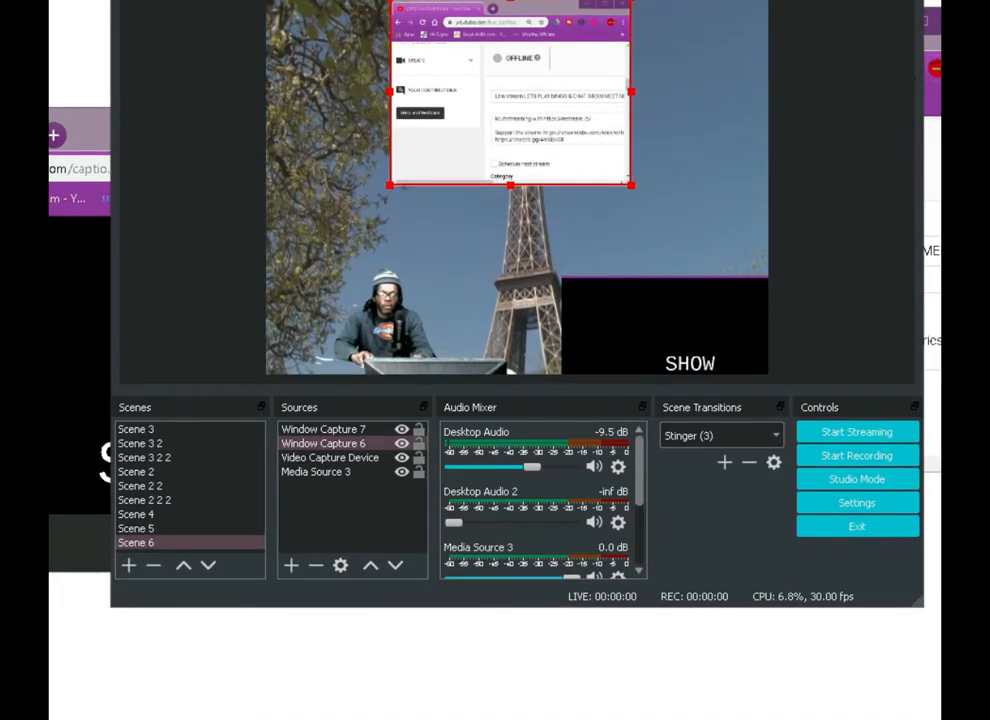
Stack the Web Captioner window above the Live Dashboard window beside OBS, and shift the OBS window slightly away from them
left_click(934, 100)
left_click_drag(785, 38, 195, 278)
left_click_drag(84, 142, 71, 13)
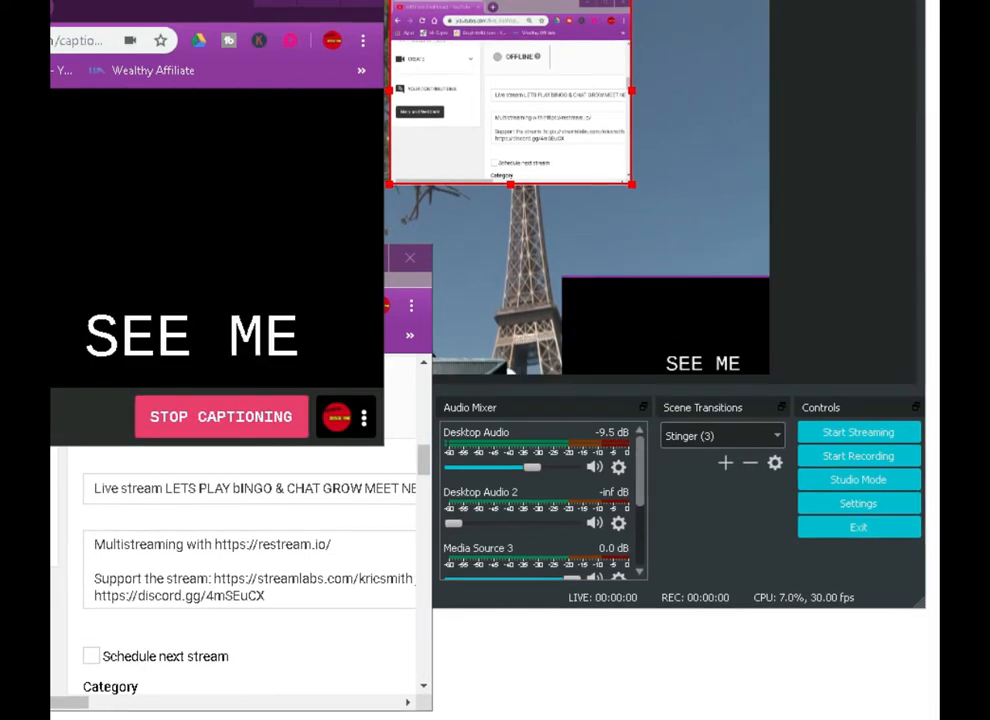
left_click(675, 242)
left_click_drag(660, 2, 700, 0)
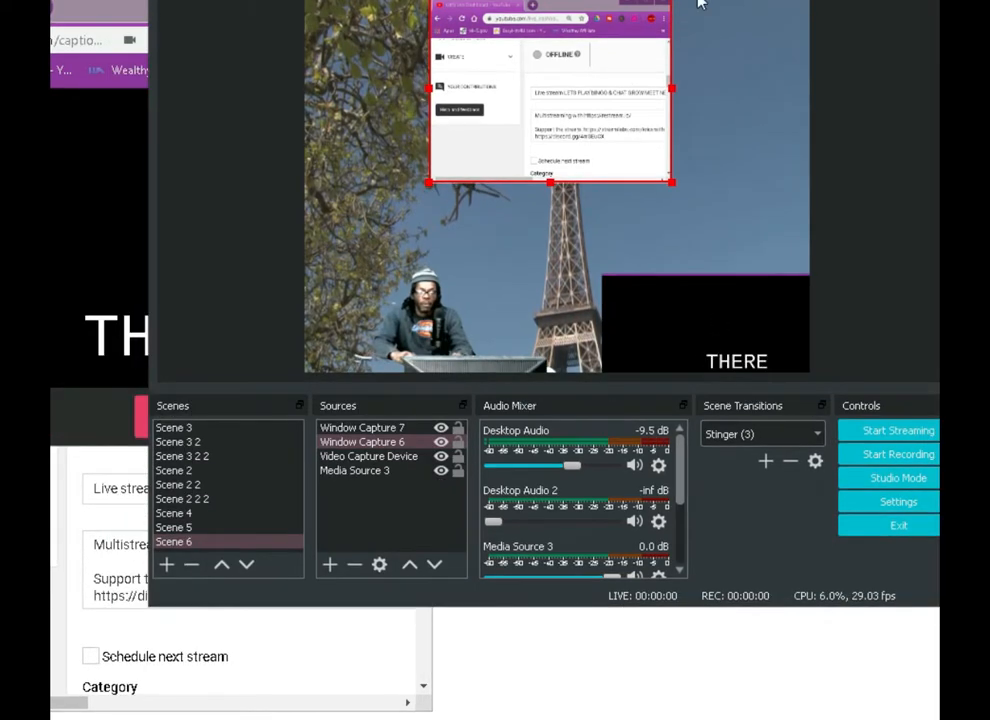
Switch to the Live Dashboard window, go to the Creator Studio dashboard, and open the "Live stream LETS PLAY bINGO & CHAT" video
left_click(7, 586)
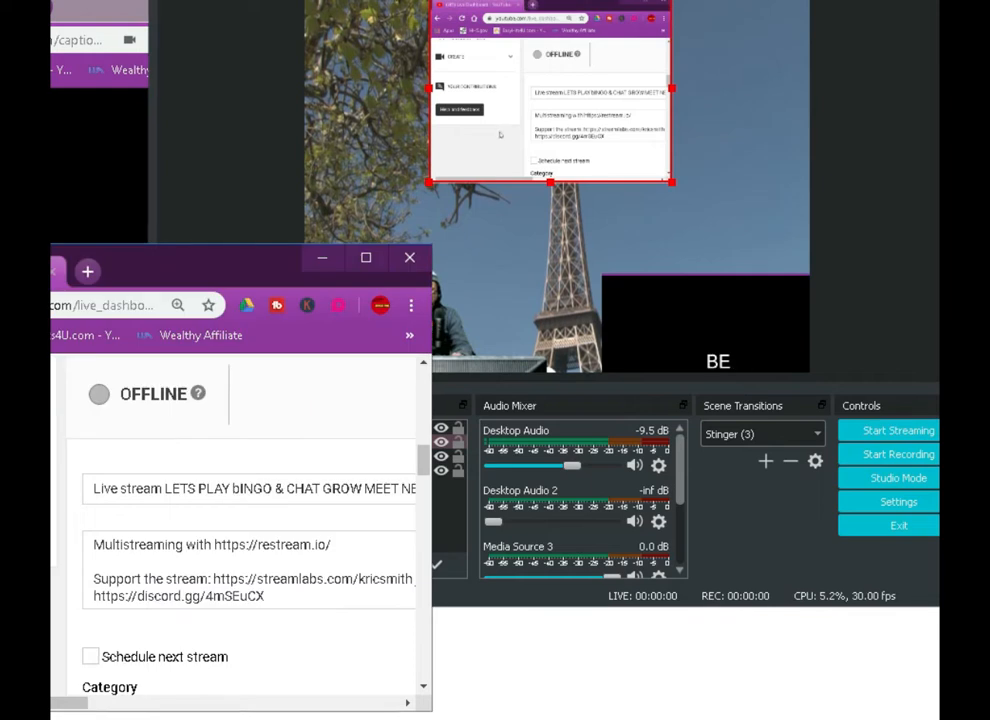
scroll(278, 486, "up", 5)
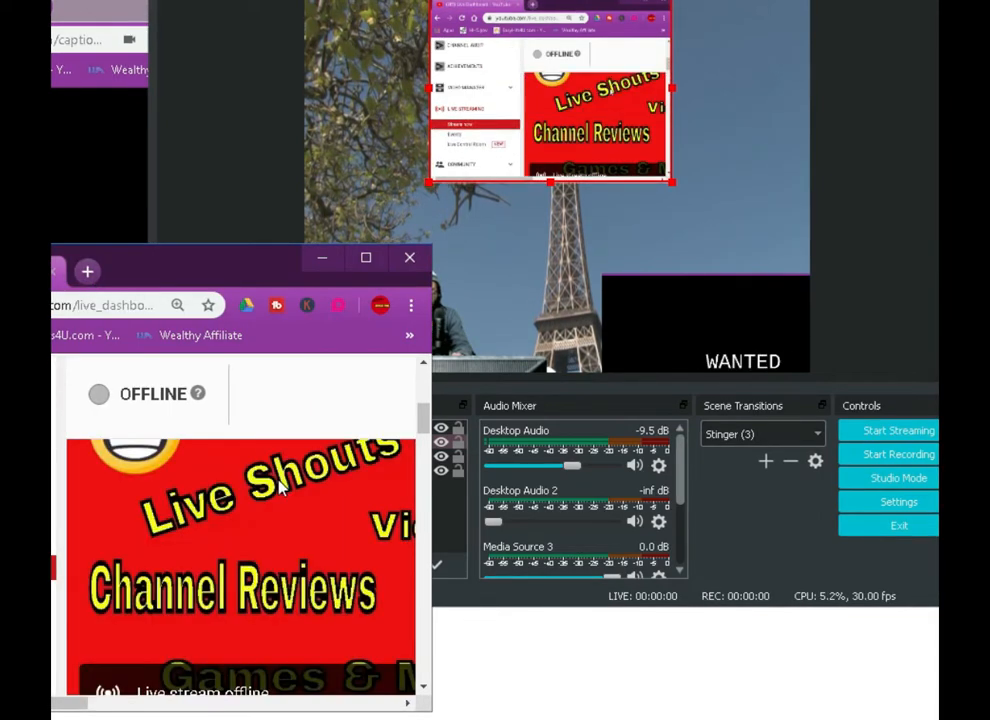
scroll(272, 490, "up", 3)
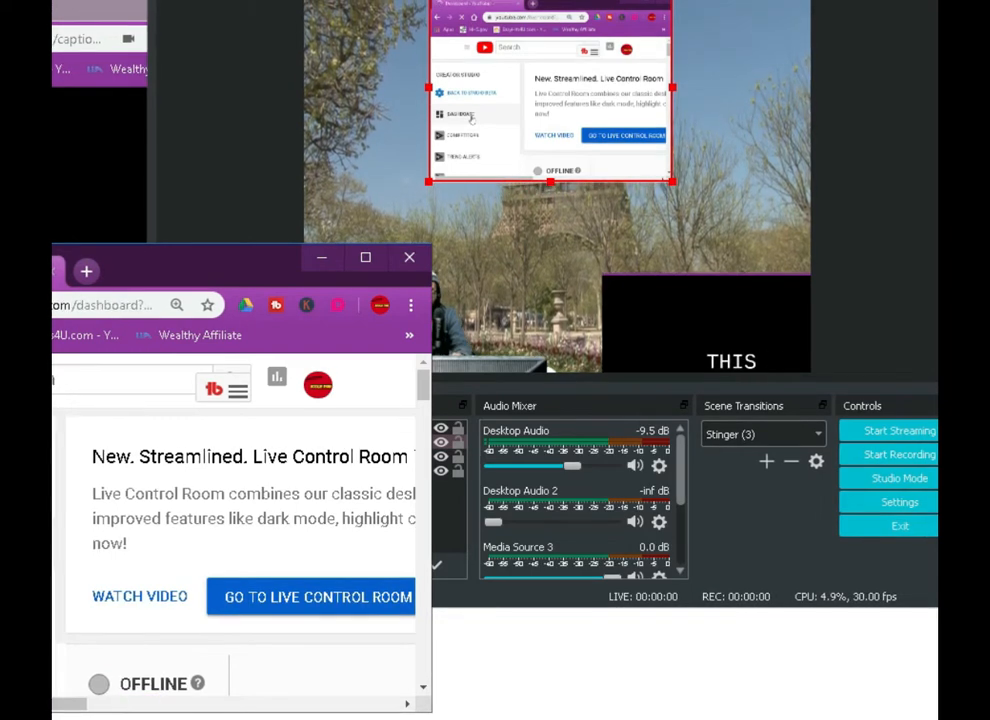
scroll(240, 540, "down", 3)
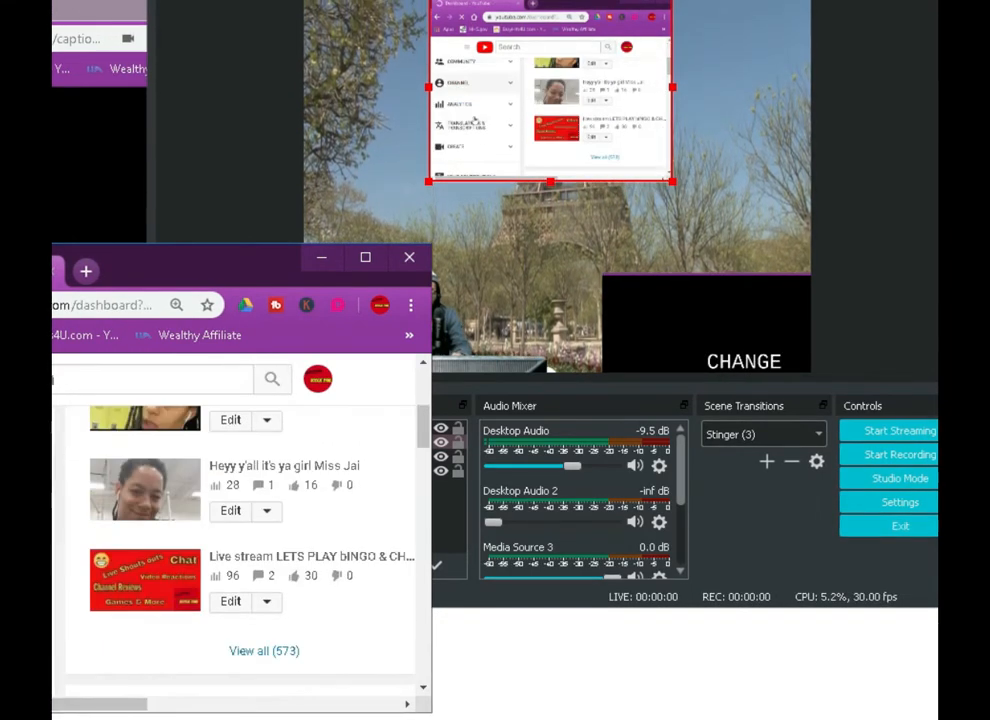
left_click(133, 590)
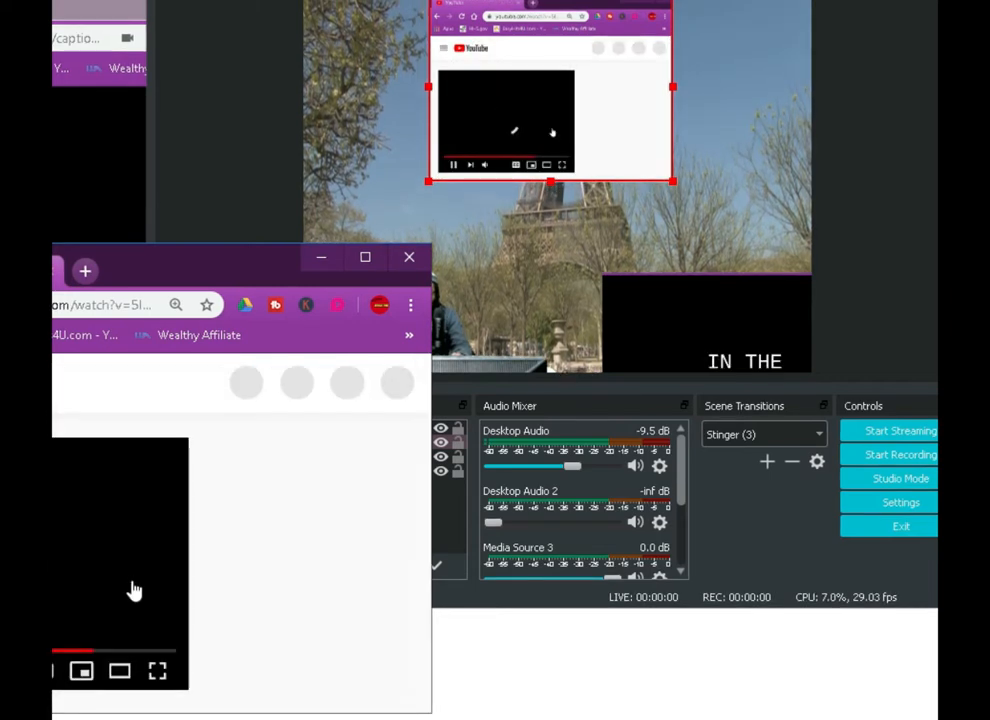
Nudge the YouTube window away from OBS, display the video full screen, and exit full screen
left_click_drag(218, 272, 159, 262)
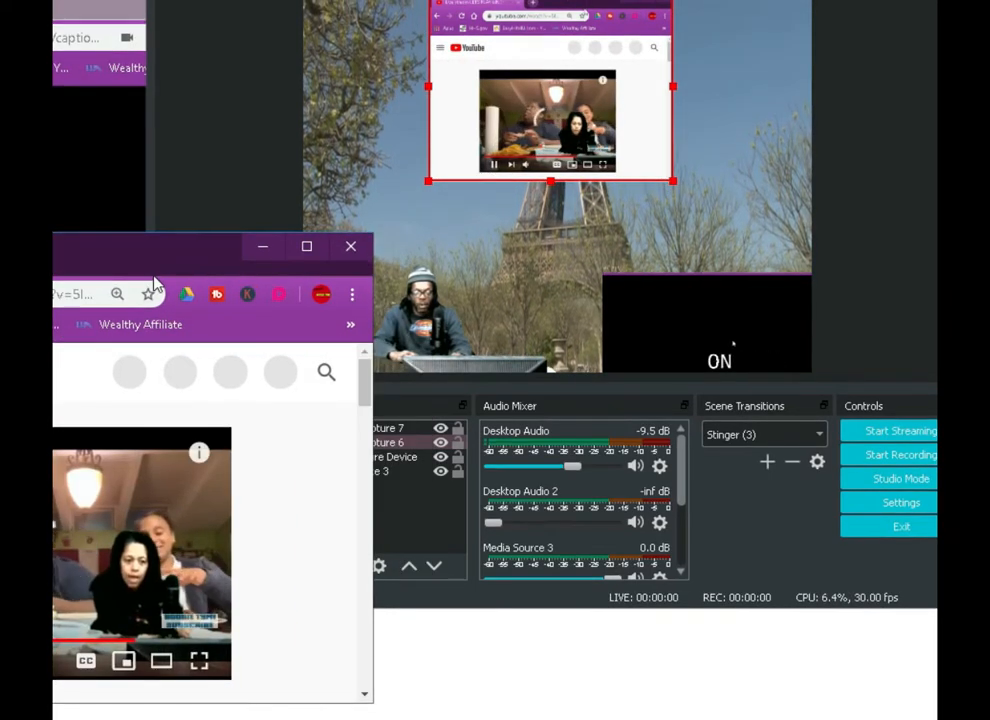
left_click(199, 664)
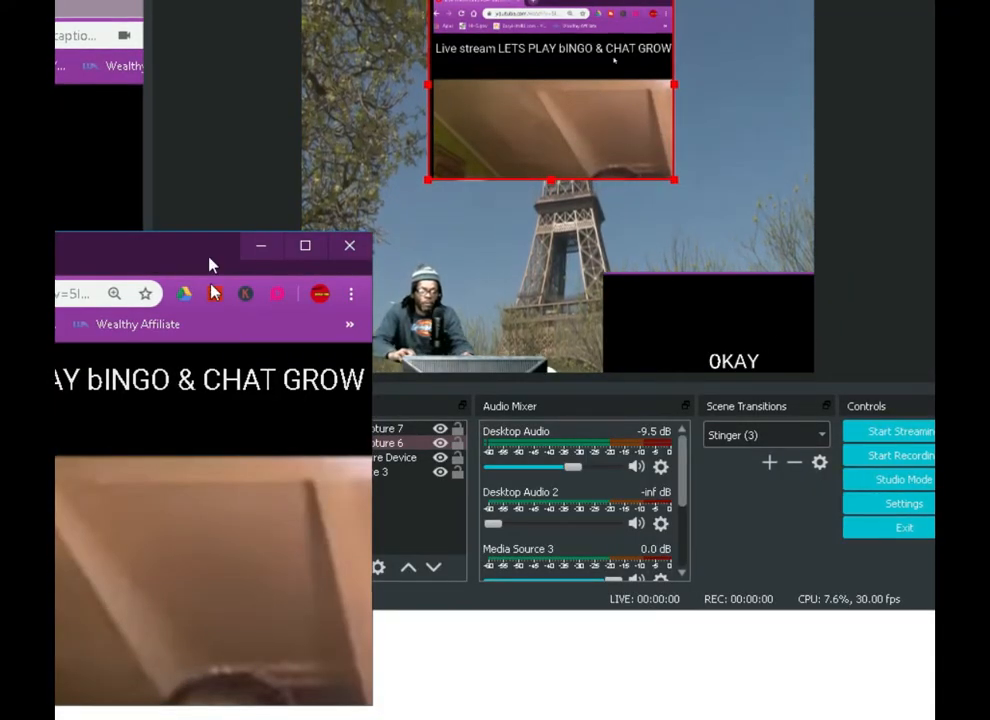
key("Escape")
Scroll the YouTube video page, open YouTube in a new browser tab, and minimize that browser window
scroll(136, 491, "up", 1)
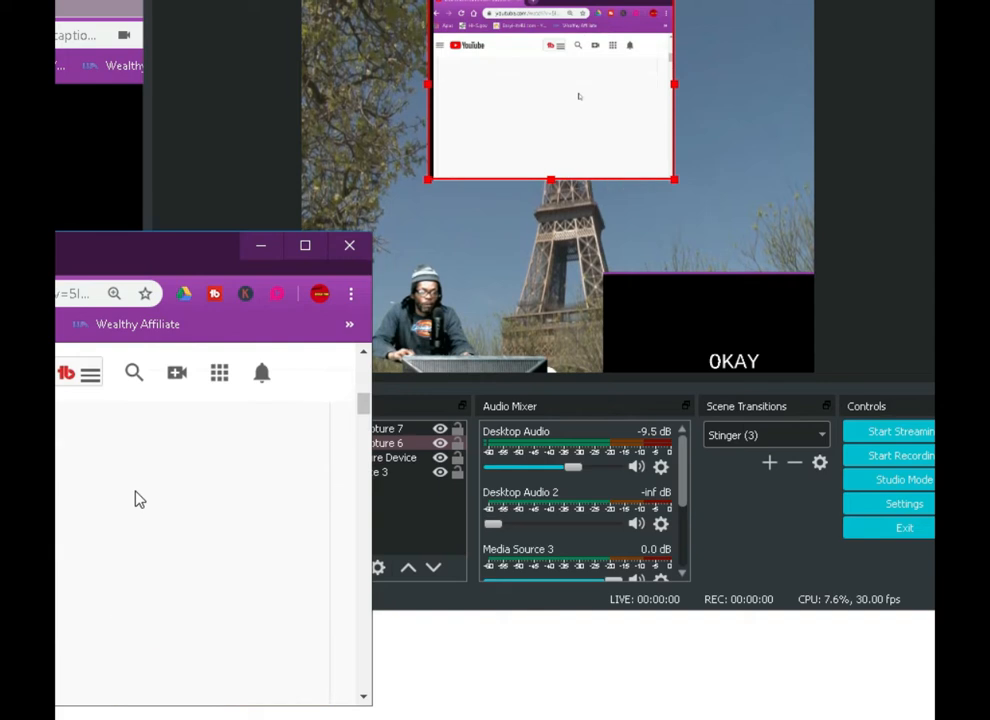
scroll(113, 480, "down", 1)
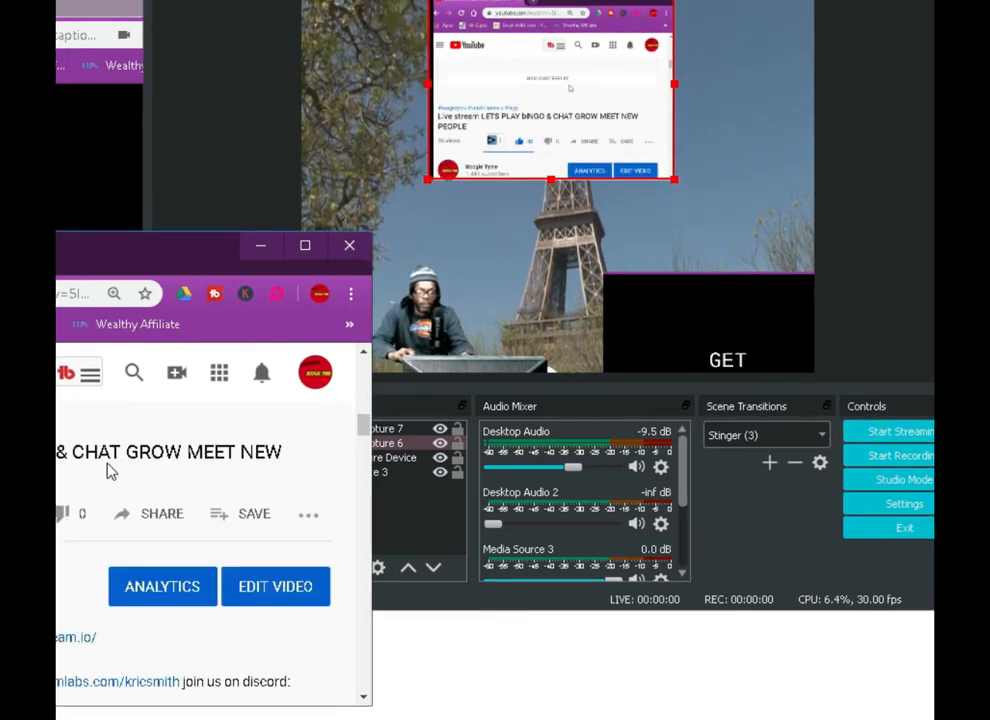
left_click(177, 259)
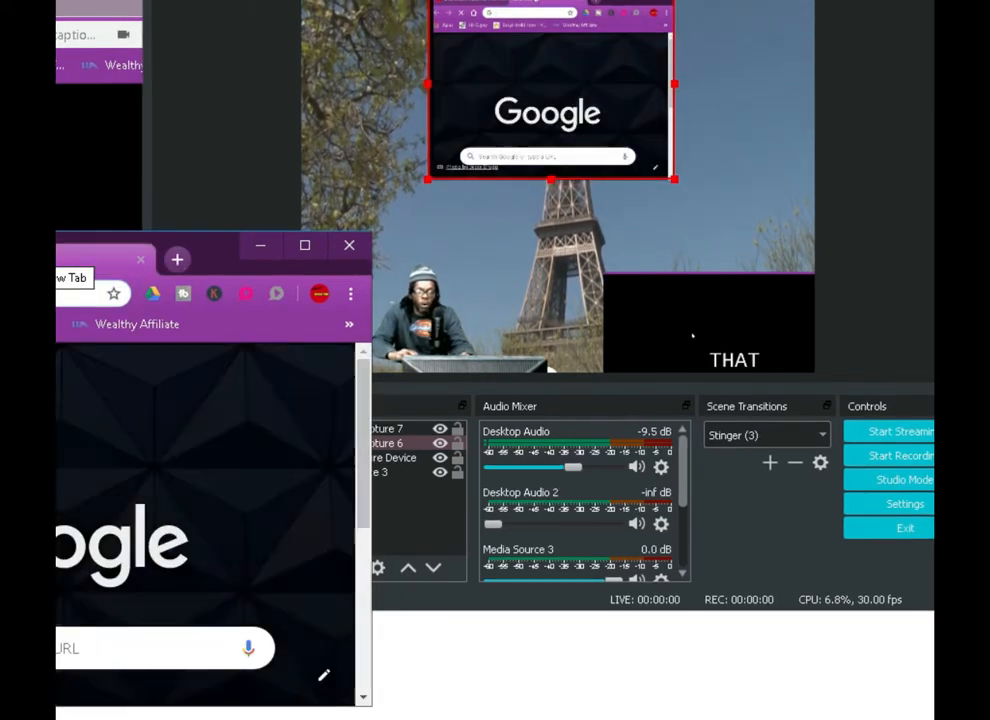
scroll(115, 382, "down", 2)
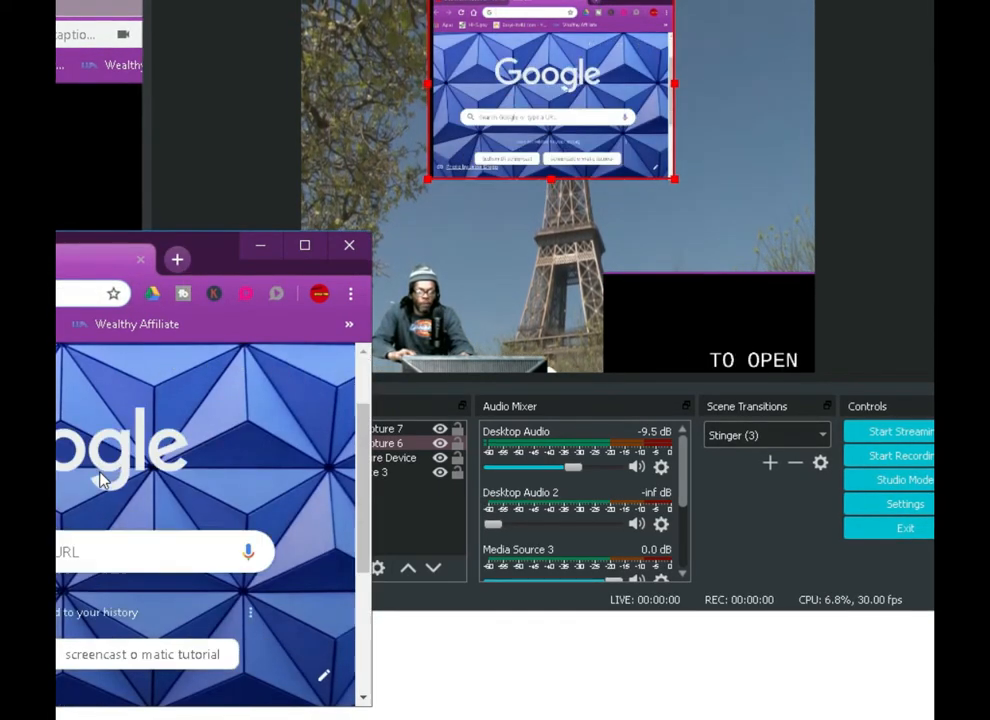
left_click(10, 650)
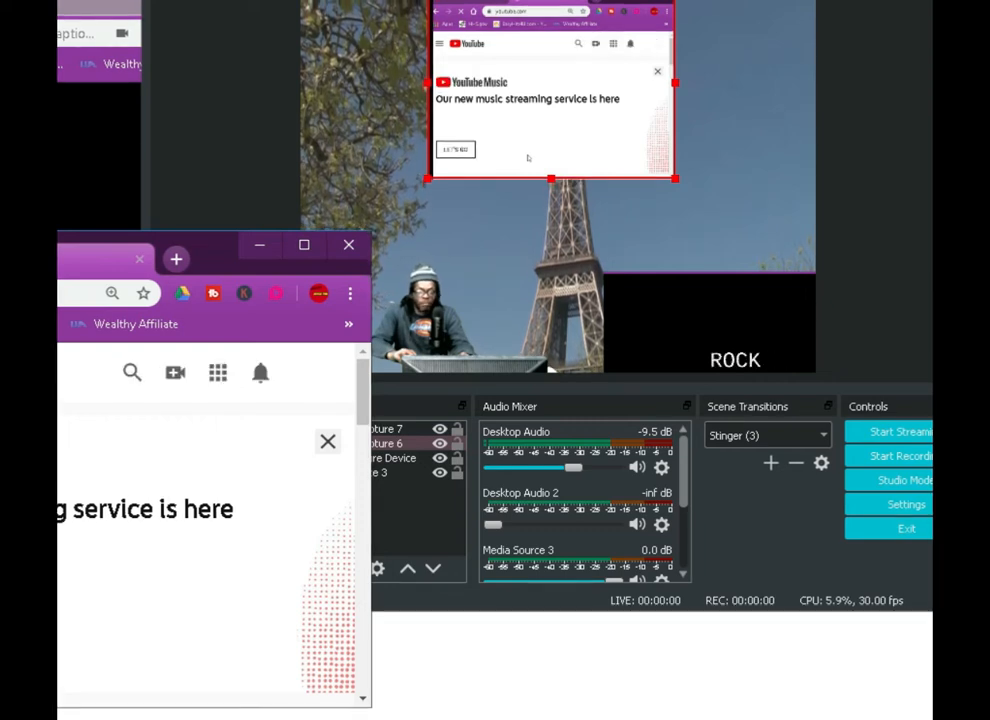
left_click(260, 248)
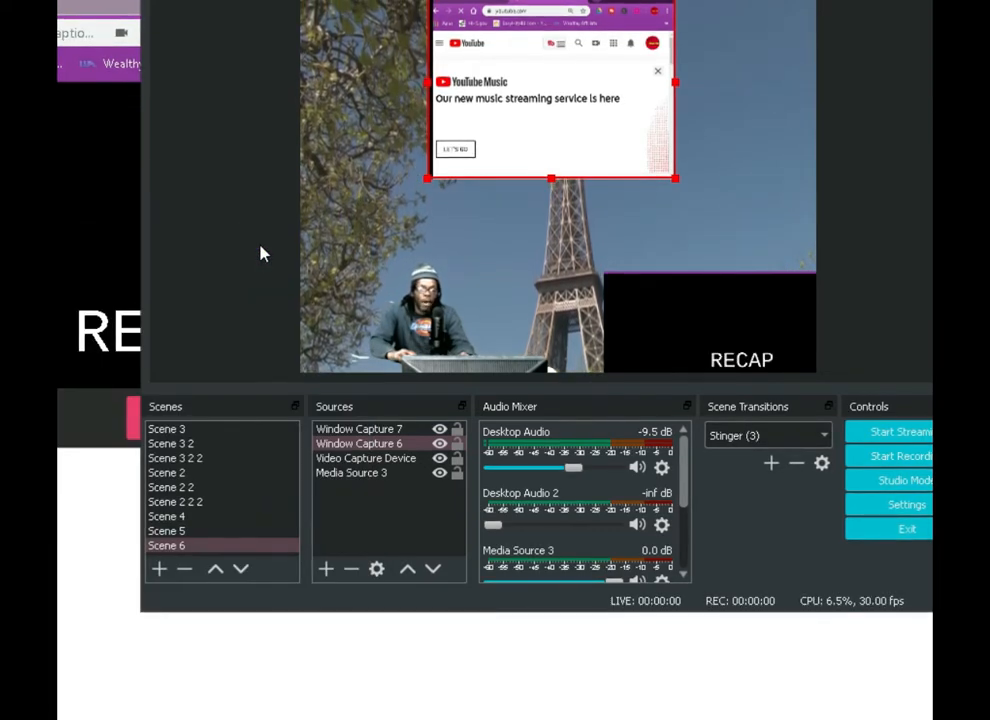
Remove the background video source Media Source 3 from Scene 6
left_click(287, 517)
left_click(354, 474)
left_click(354, 460)
left_click(353, 475)
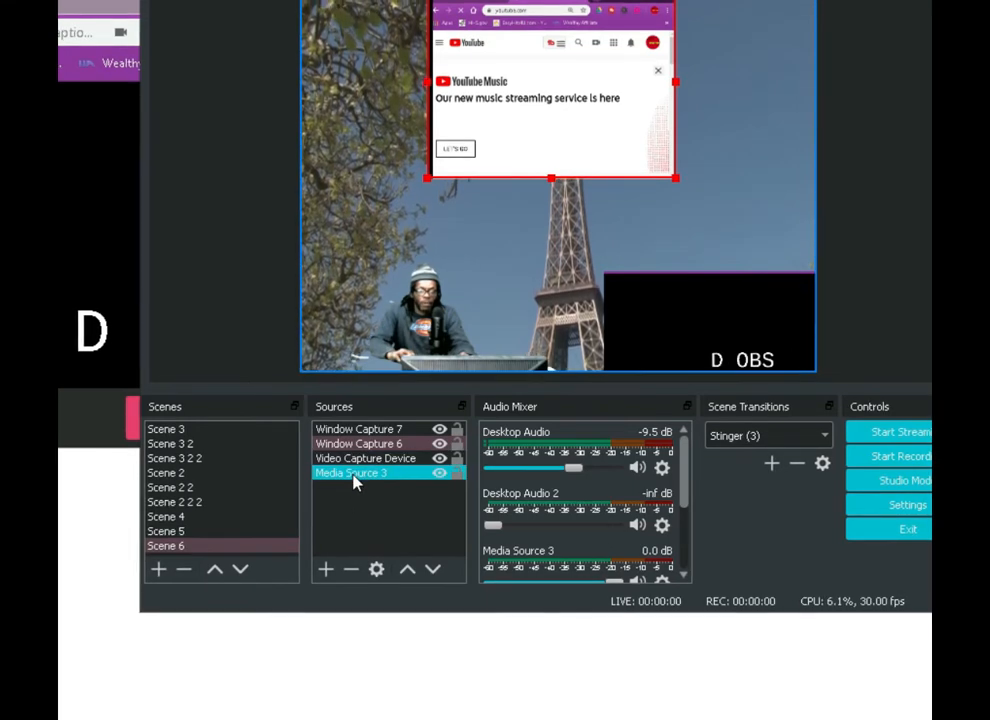
left_click(351, 569)
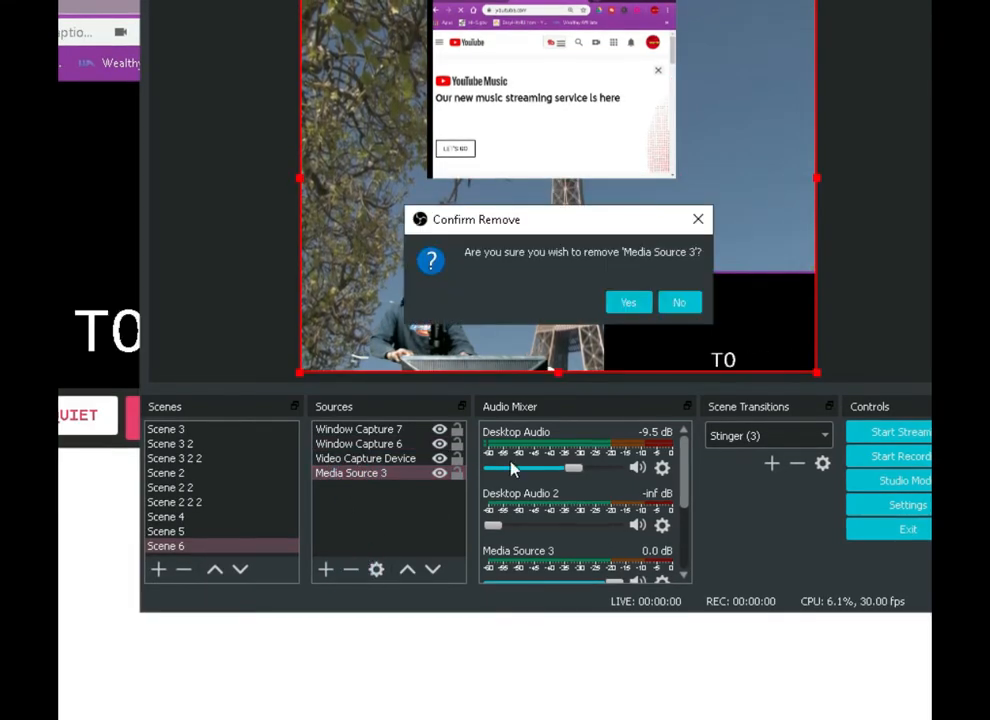
left_click(628, 303)
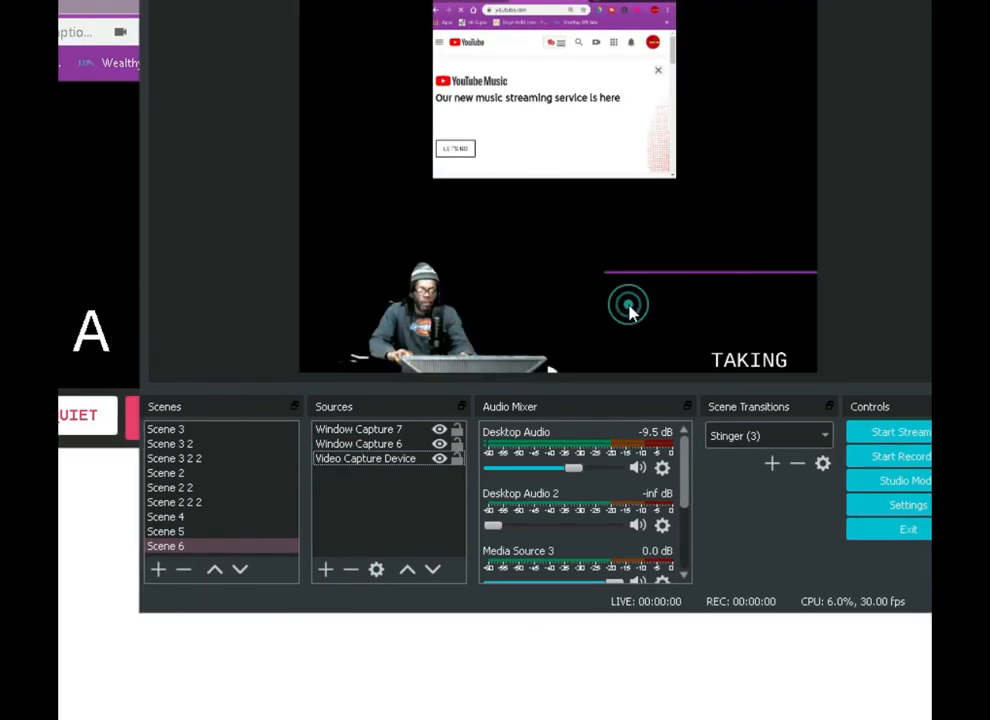
Remove both window captures, Window Capture 6 and Window Capture 7, from Scene 6
left_click(373, 446)
left_click(341, 570)
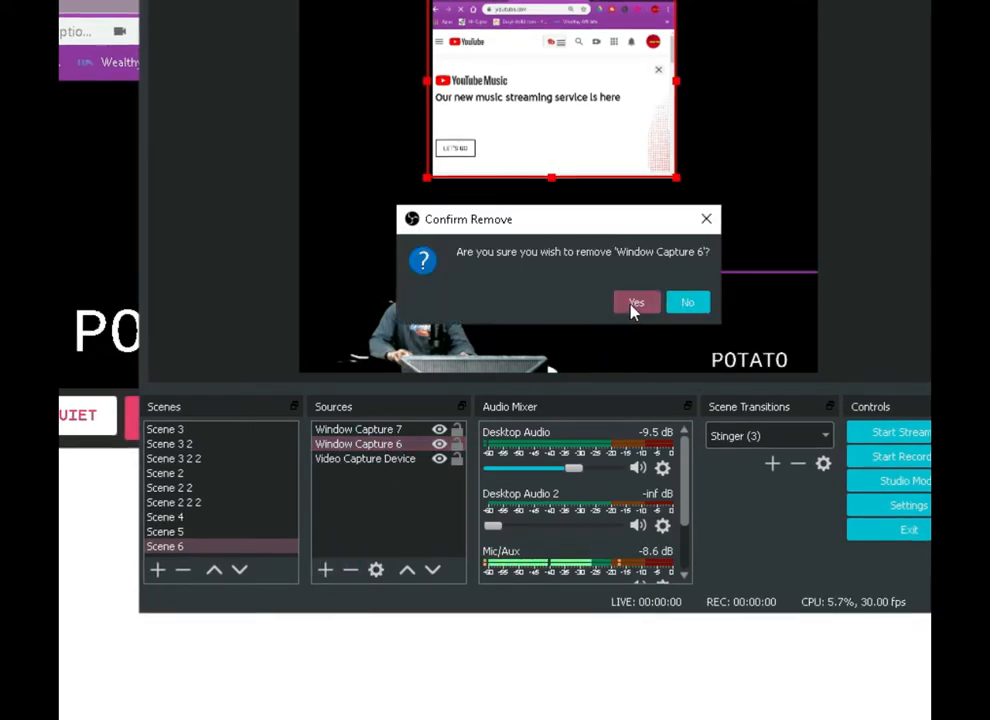
left_click(634, 303)
left_click(380, 430)
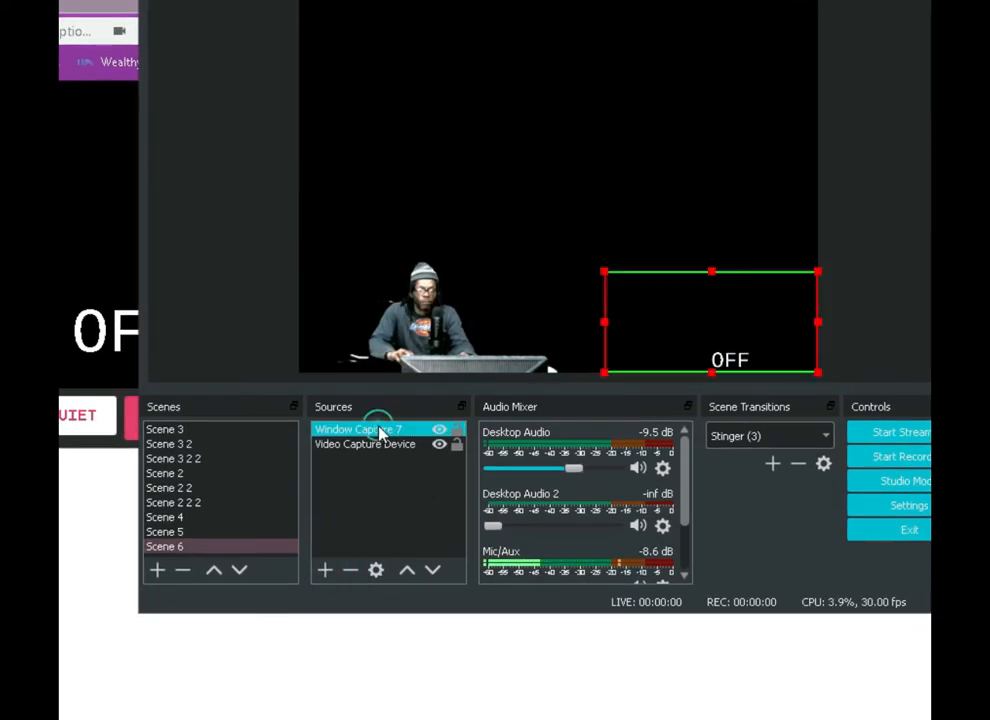
left_click(350, 571)
left_click(636, 303)
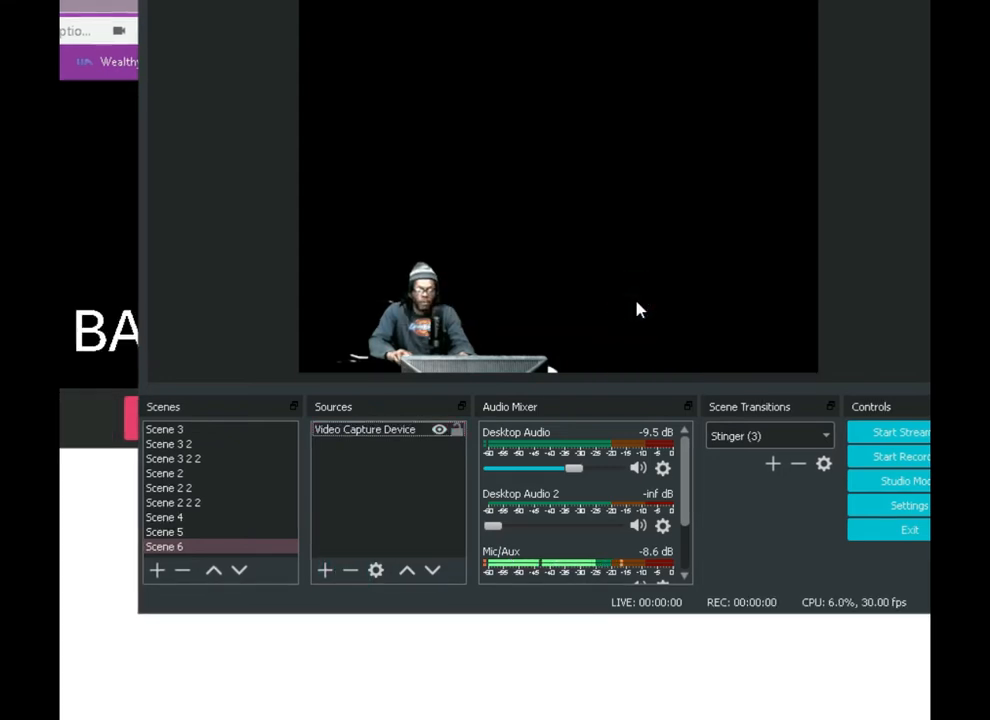
Review the Stream settings, set the Output recording format to mp4, and apply the settings
left_click(893, 510)
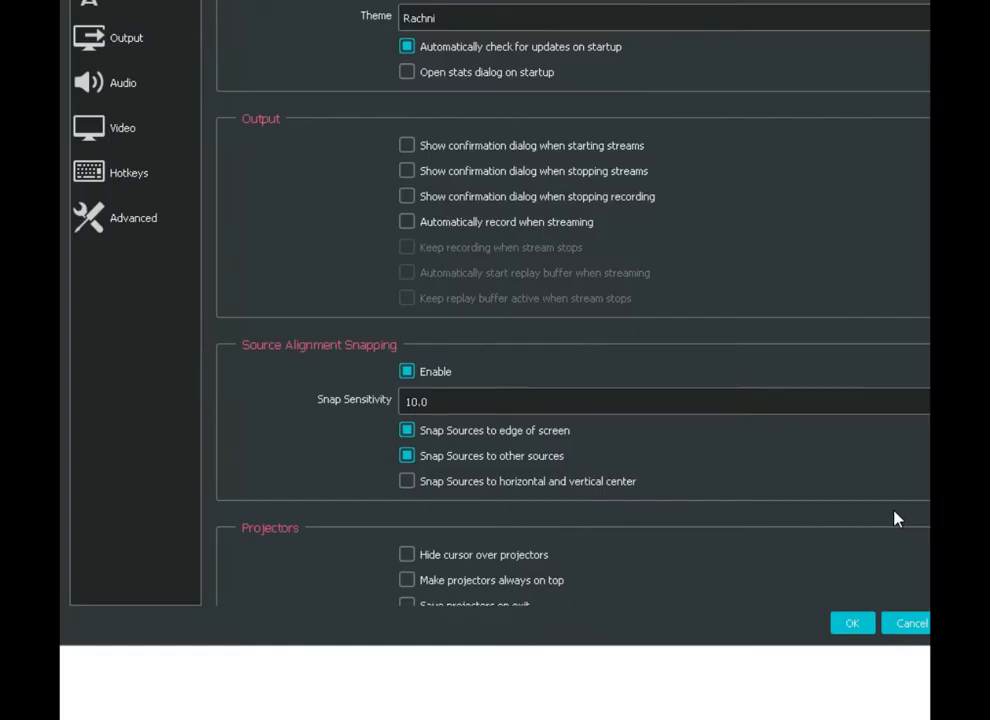
left_click(172, 3)
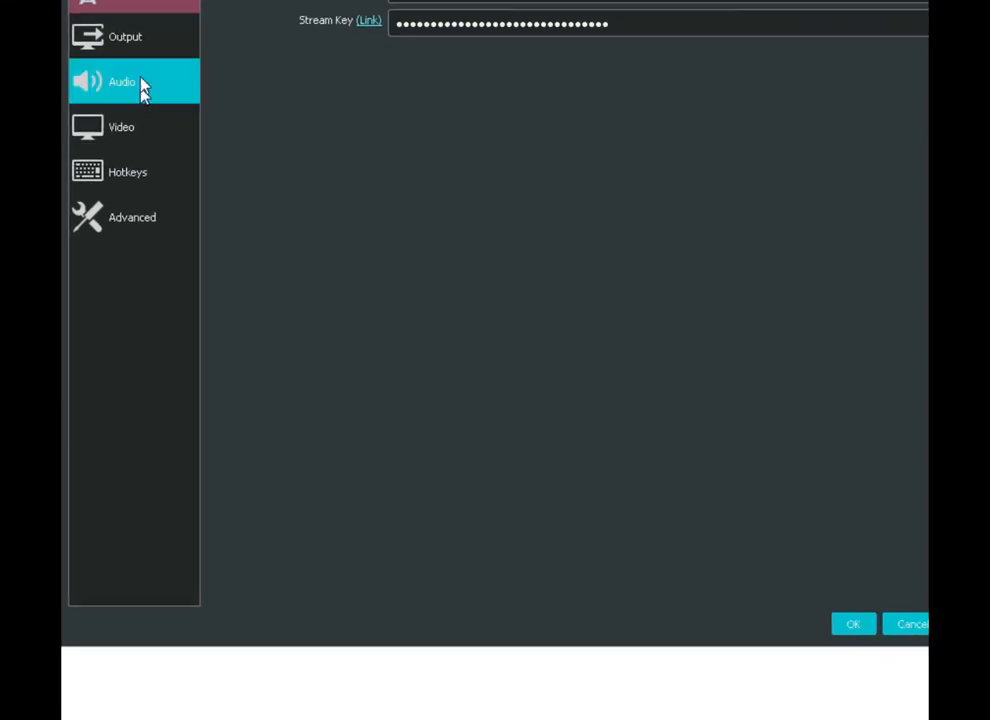
left_click(139, 42)
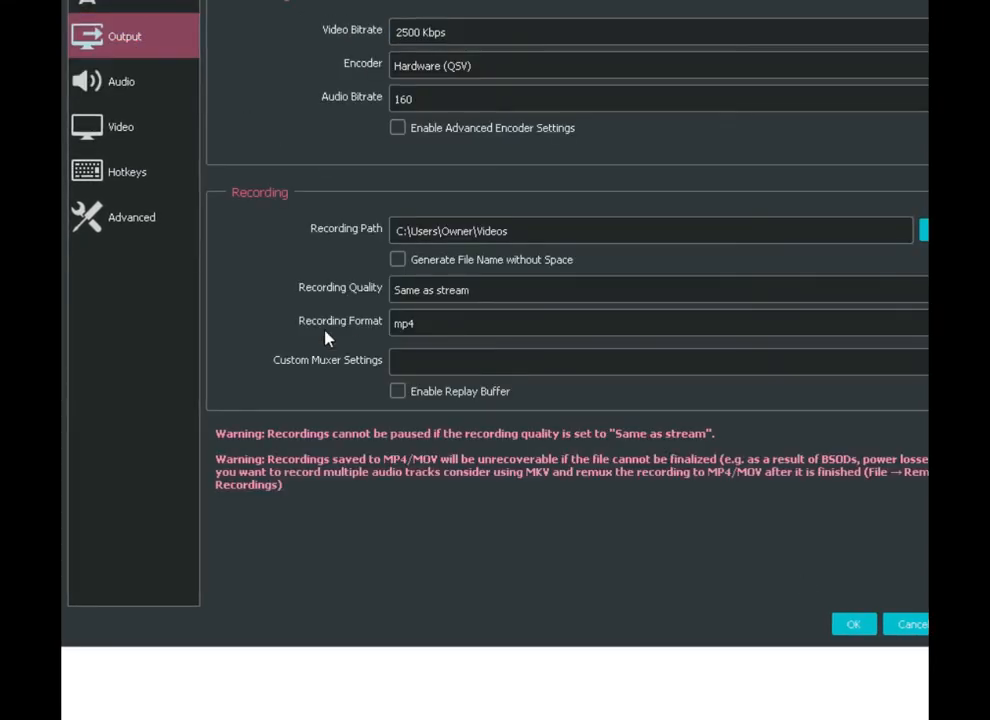
left_click(423, 330)
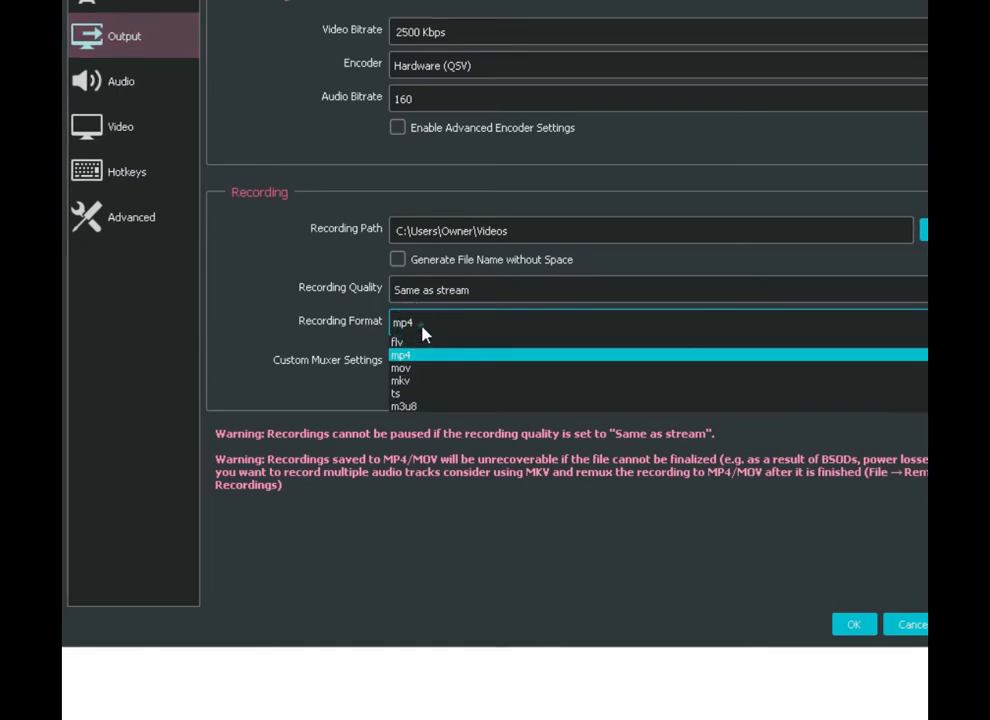
left_click(432, 354)
left_click(853, 625)
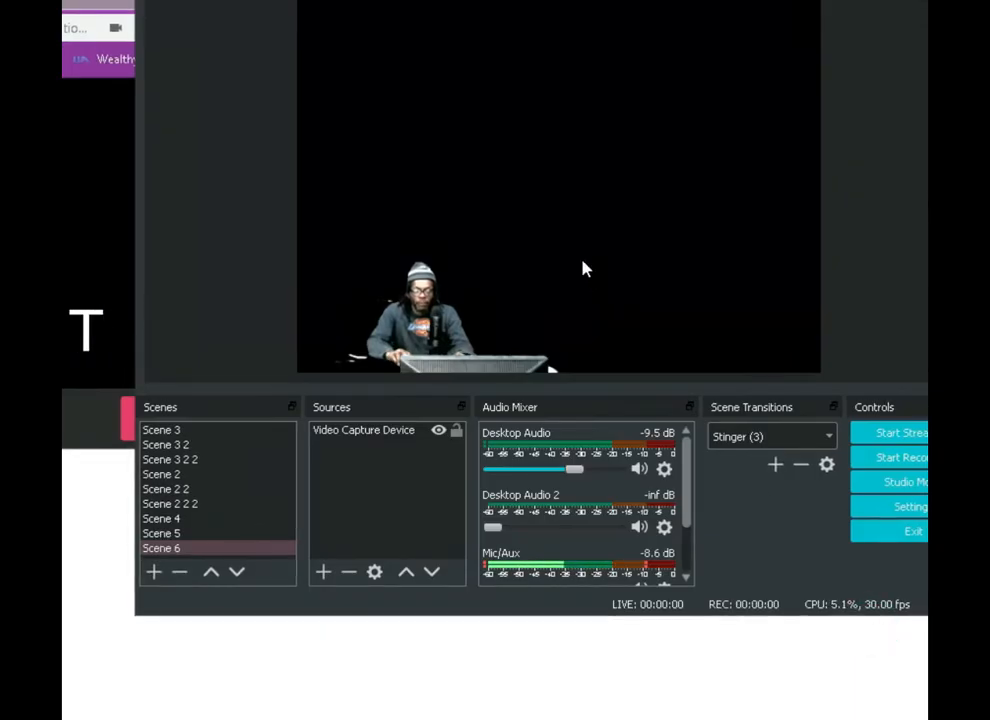
Add a new media source to Scene 6 with Loop and Close file when inactive enabled, loading the local city skyline video
left_click(322, 574)
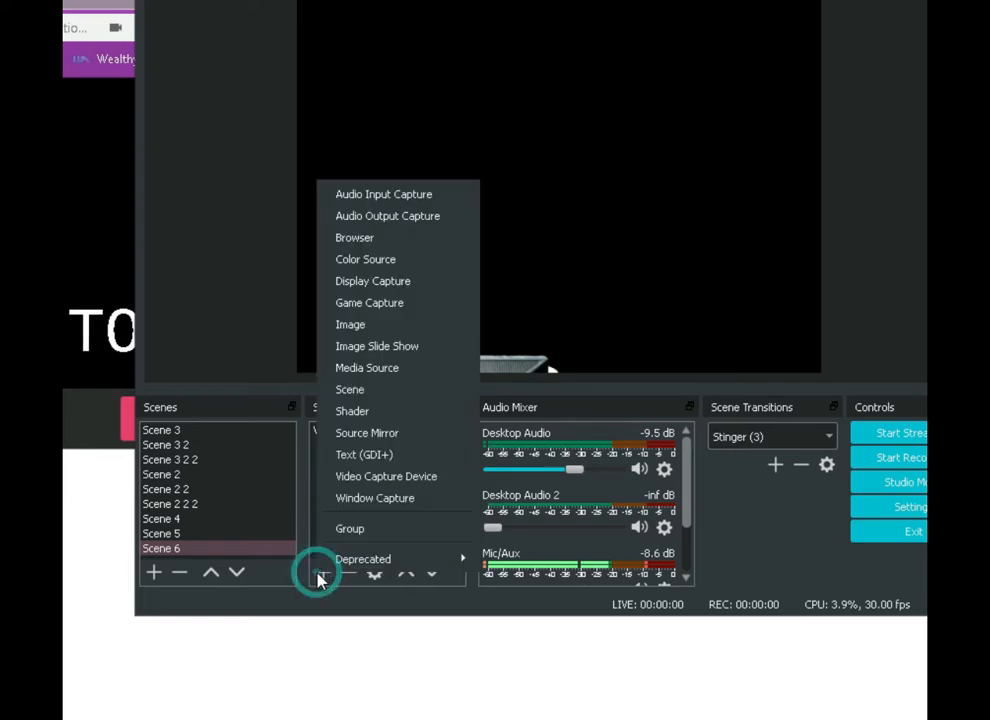
left_click(400, 372)
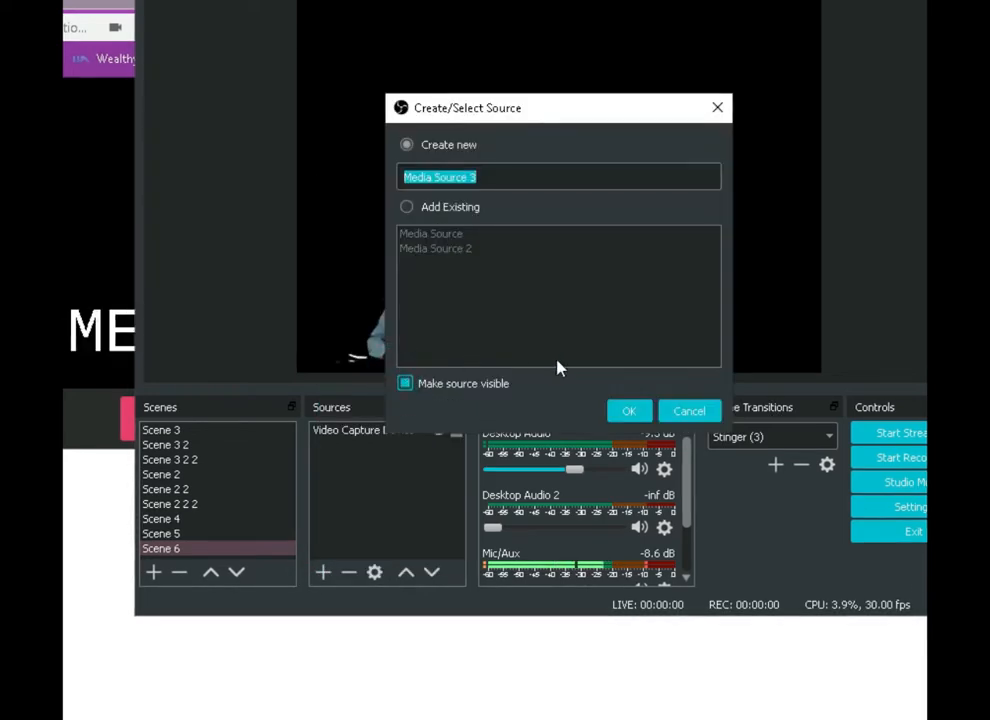
left_click(627, 411)
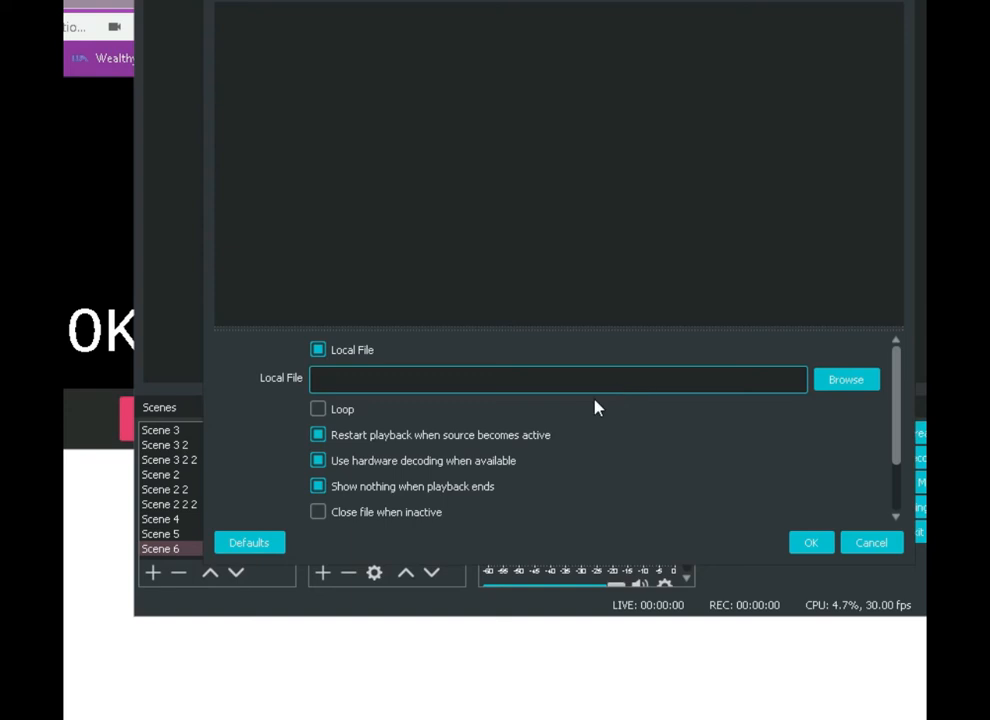
left_click(318, 409)
left_click(317, 512)
left_click(832, 385)
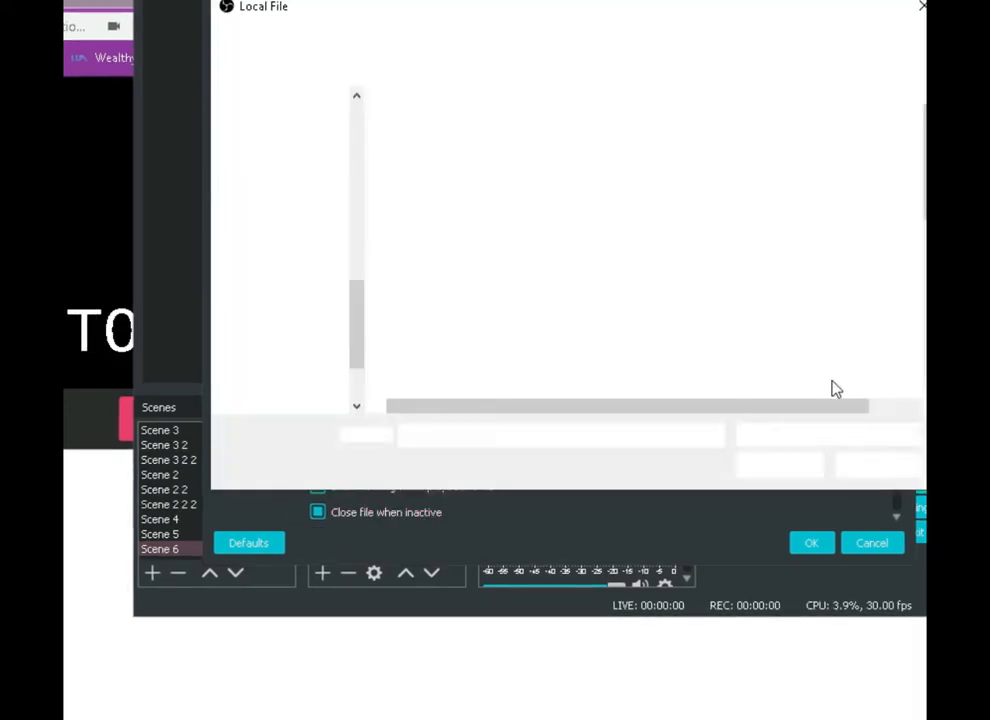
scroll(500, 303, "down", 3)
double_click(500, 345)
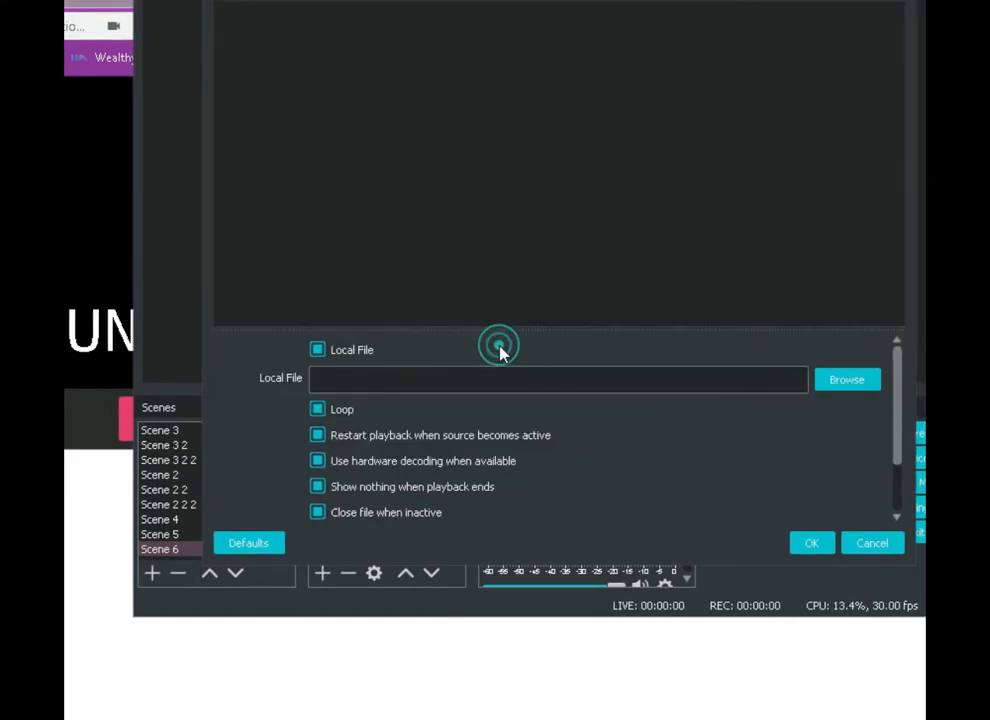
left_click(800, 545)
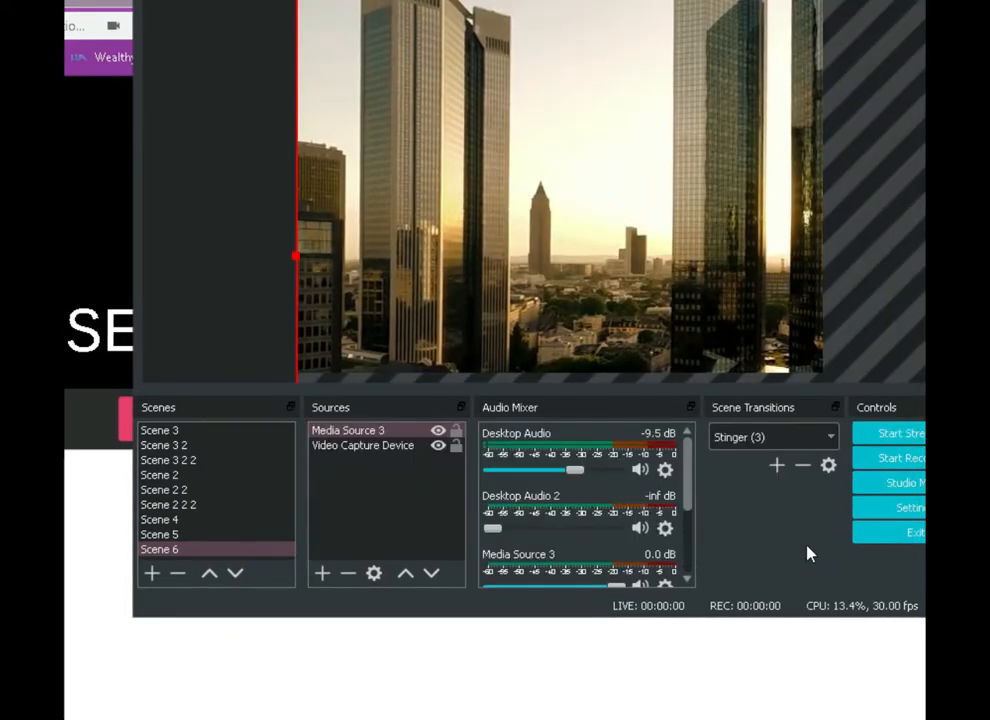
Stretch the skyline video to fill the screen and bring the Video Capture Device in front of it
right_click(654, 217)
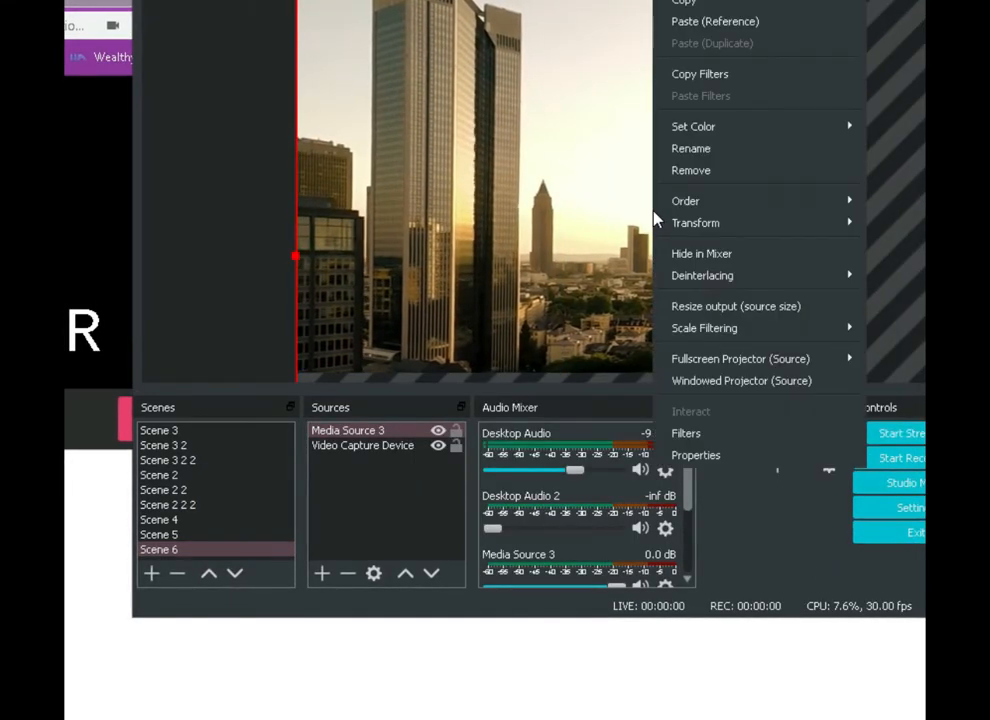
mouse_move(690, 222)
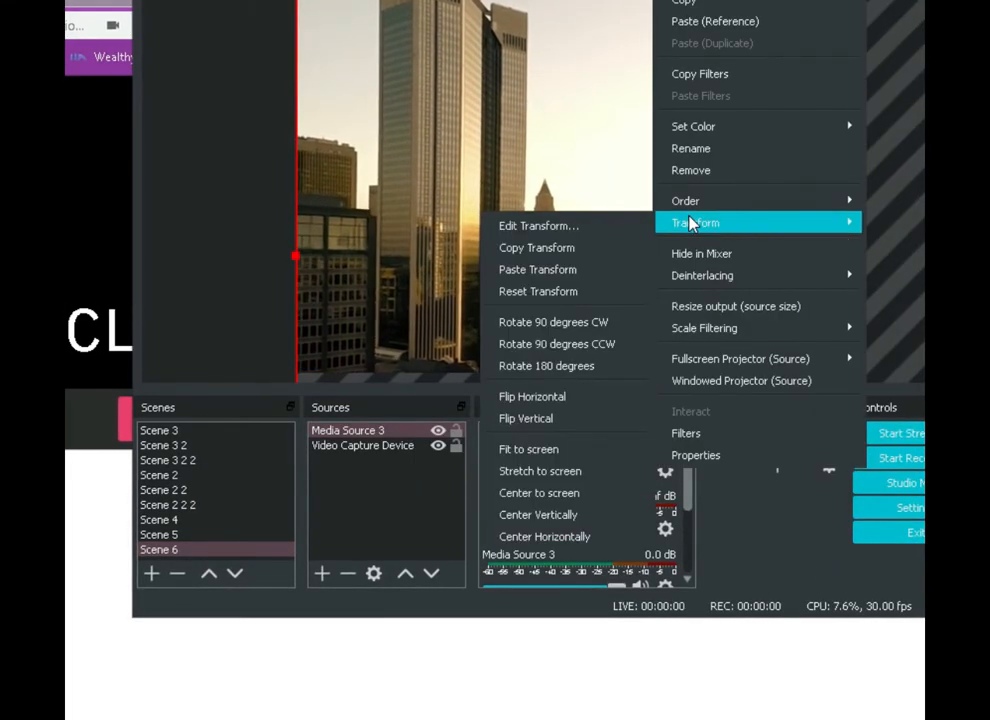
left_click(510, 471)
left_click(376, 449)
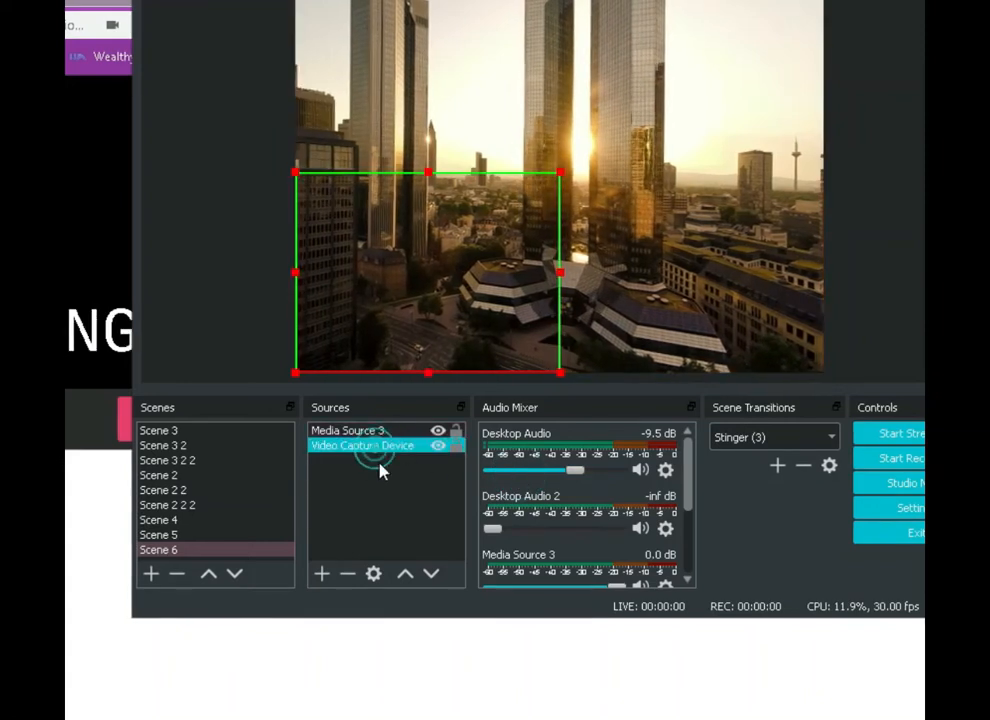
left_click(402, 578)
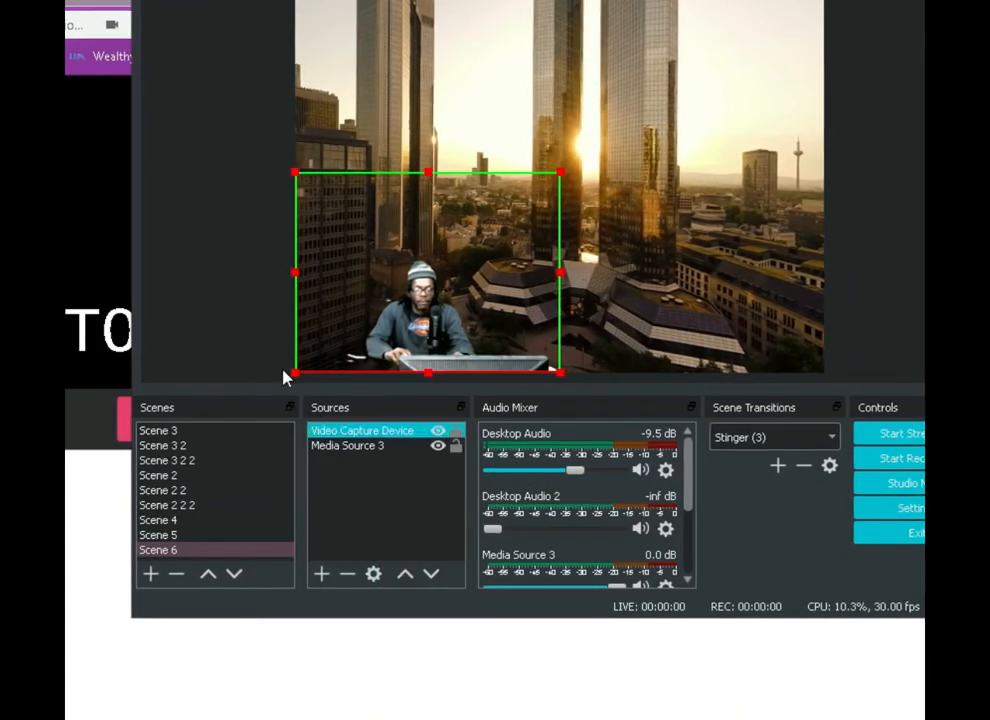
left_click(236, 314)
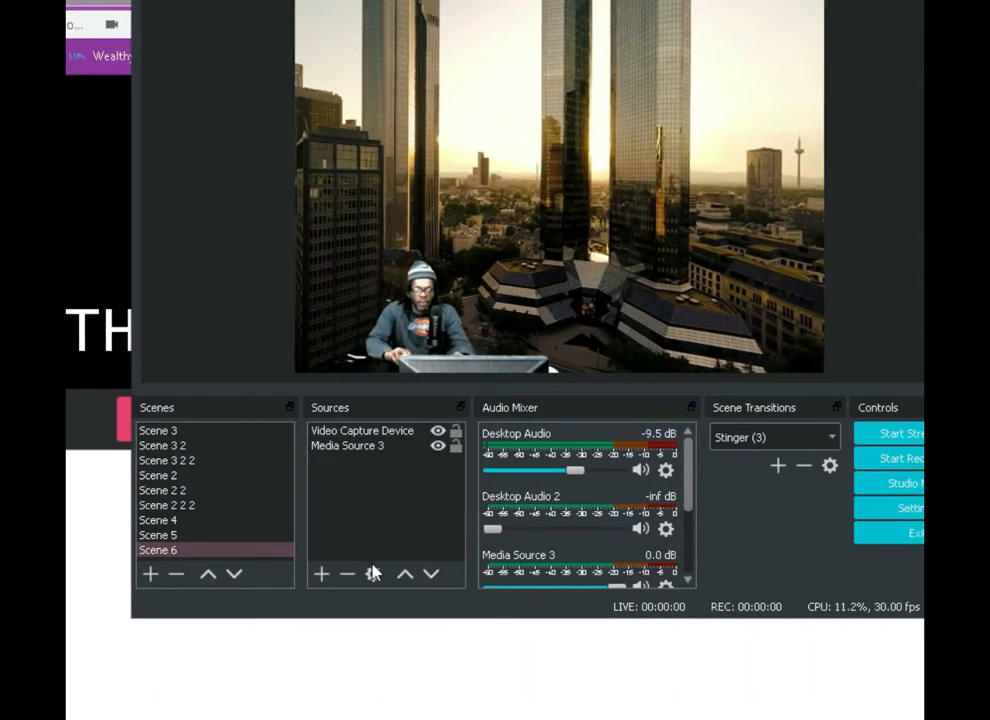
Add a new window capture showing the Web Captioner Chrome window to Scene 6
left_click(320, 578)
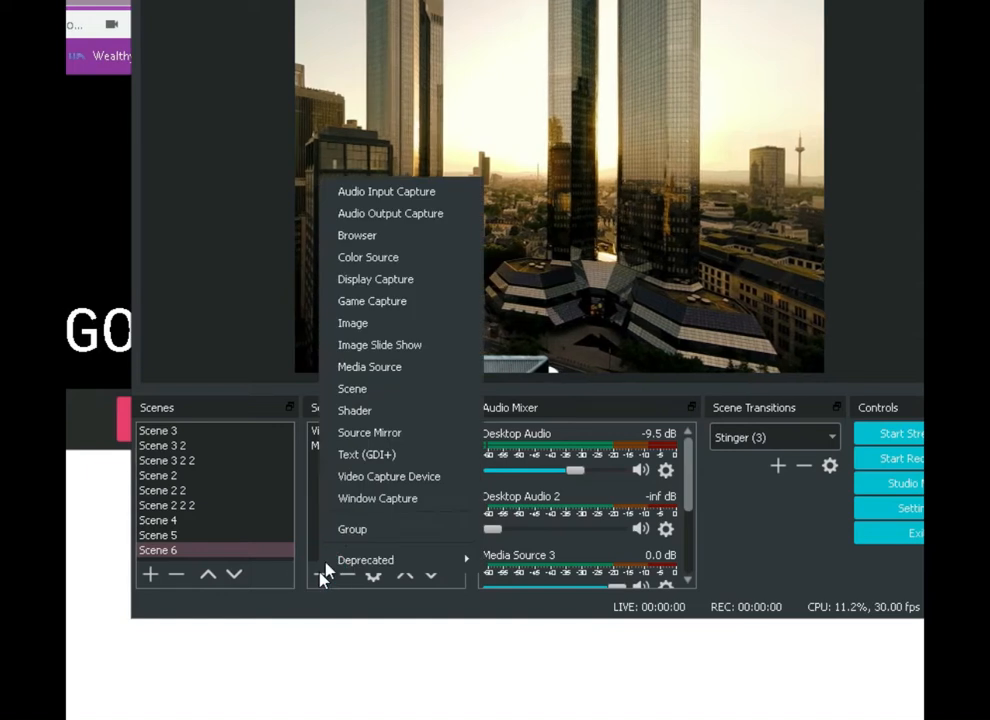
left_click(334, 500)
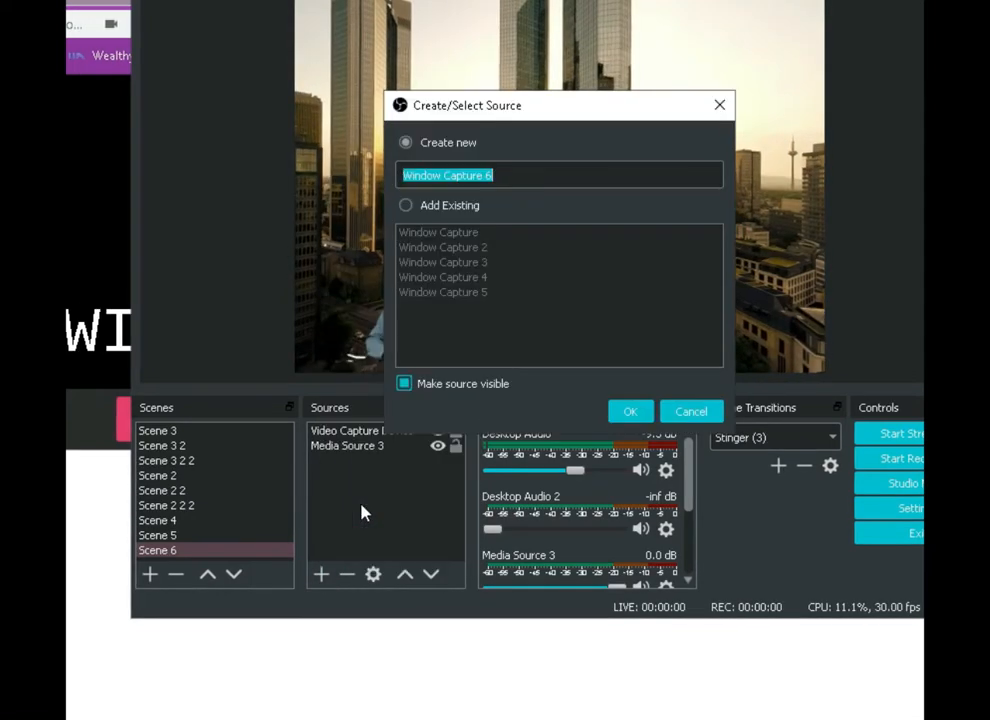
left_click(628, 411)
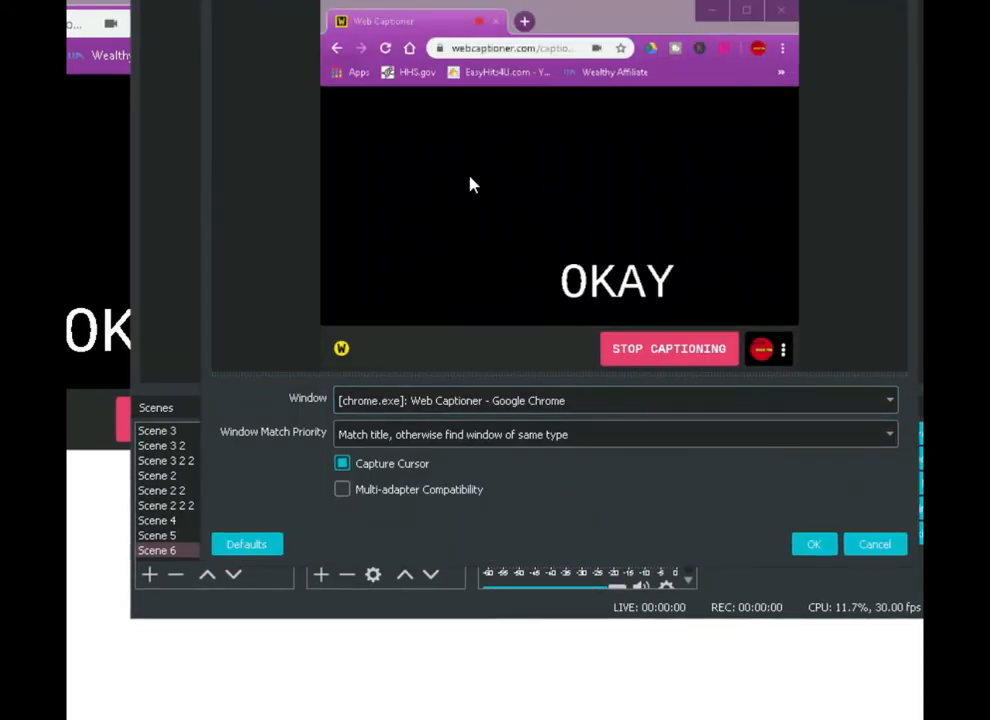
left_click(810, 545)
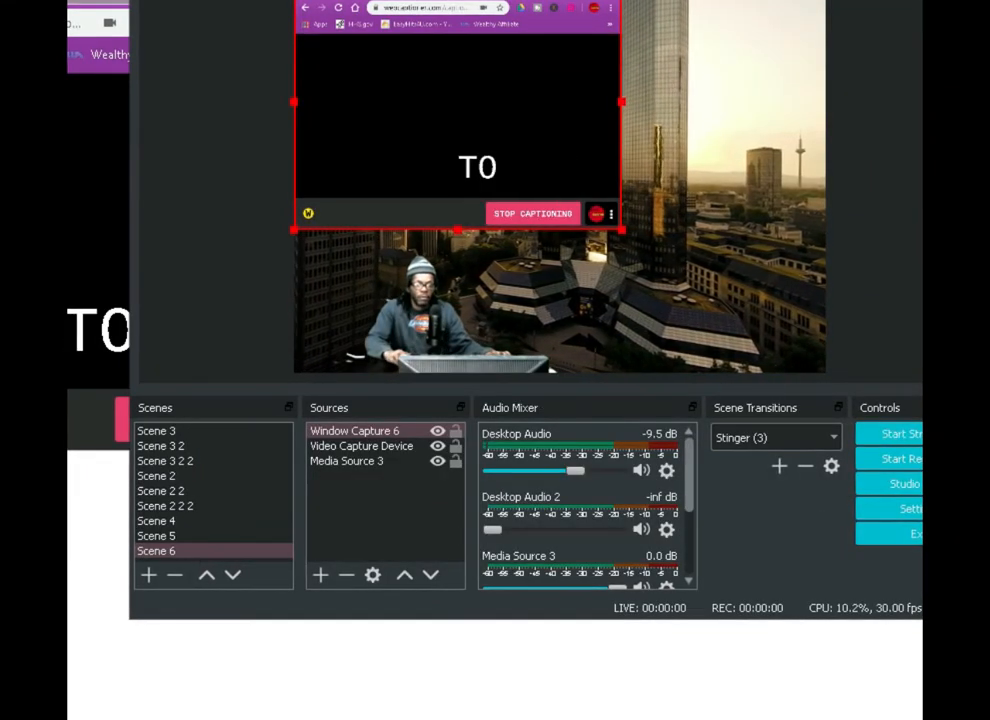
Crop the Web Captioner capture's top and bottom bars, move it to the canvas's lower-right corner, and crop its left side clear of the webcam
left_click_drag(458, 0, 460, 35)
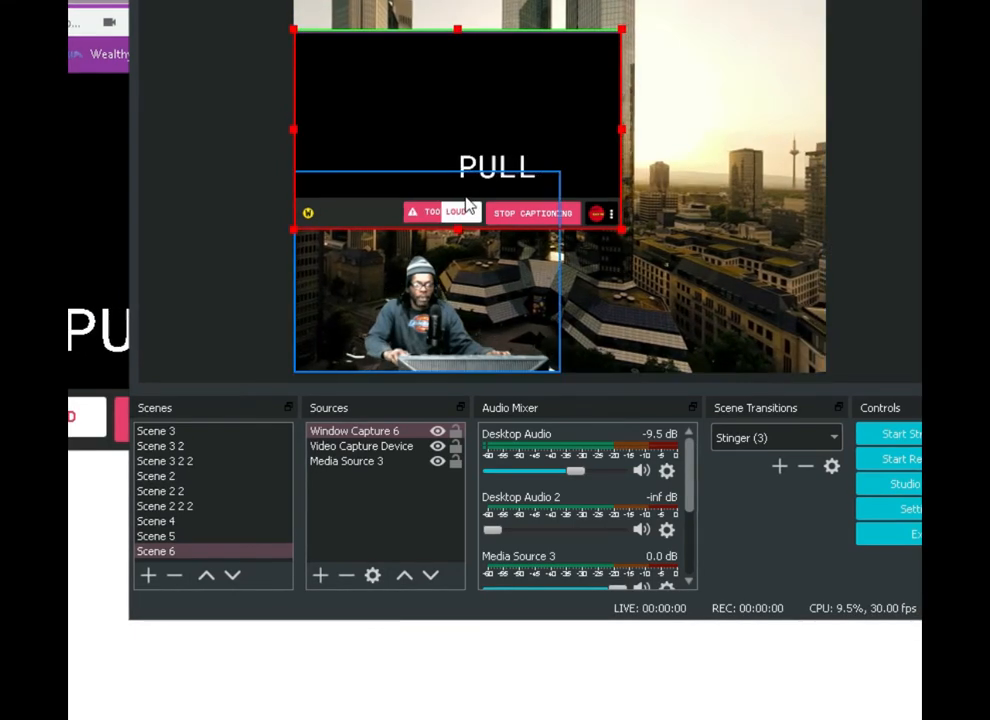
left_click_drag(457, 228, 457, 203)
left_click_drag(462, 150, 663, 327)
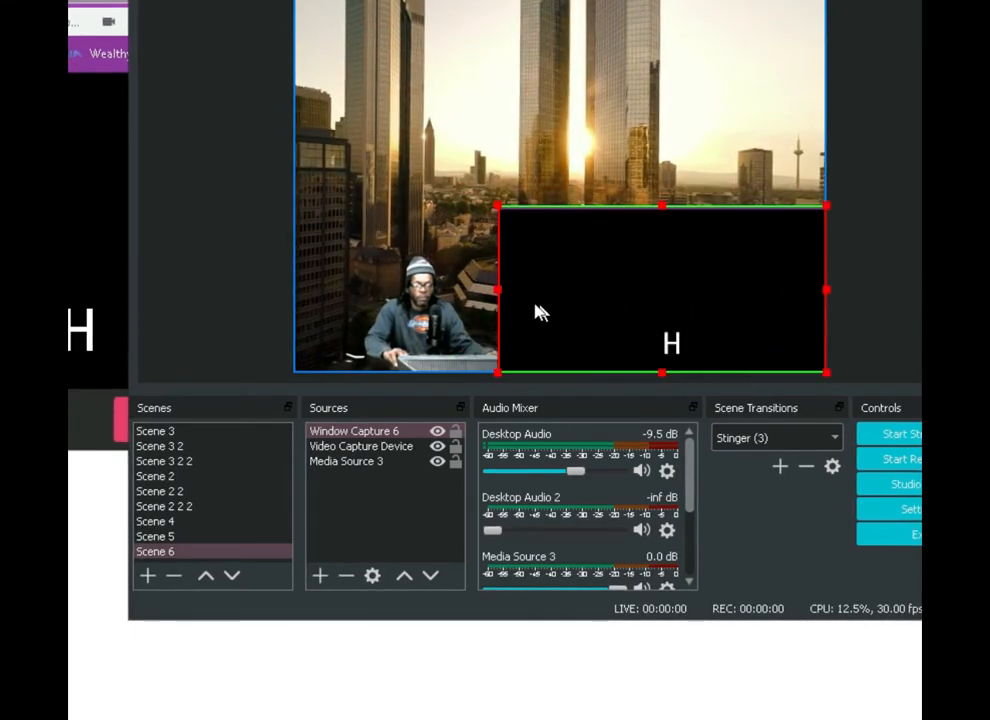
left_click_drag(503, 300, 580, 318)
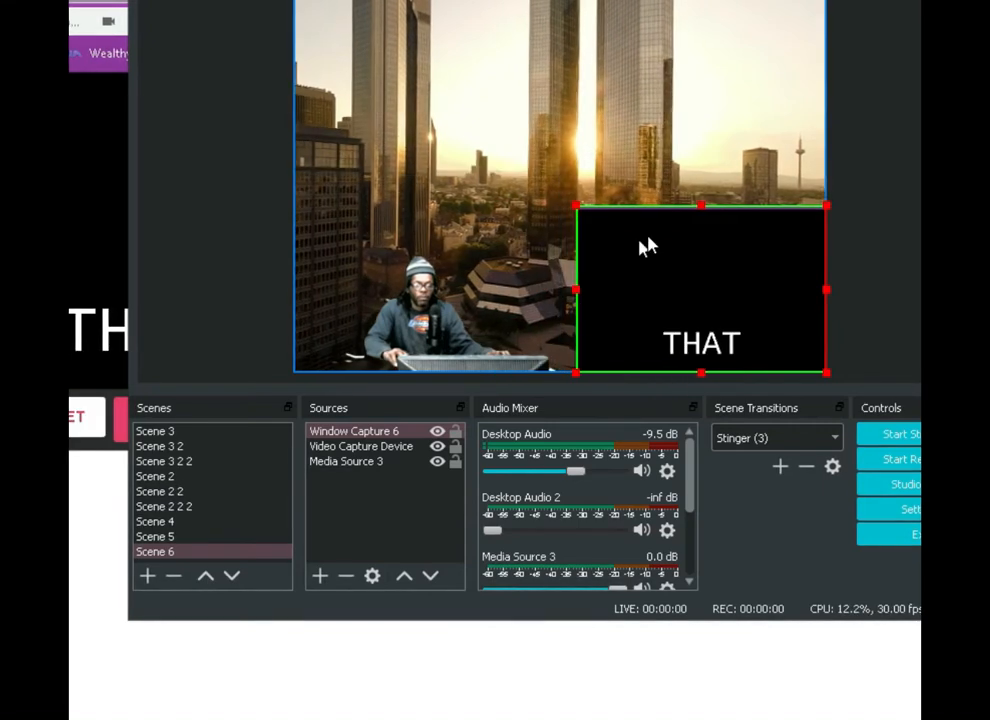
Shrink the Web Captioner capture to a smaller box near the bottom of the canvas
left_click_drag(703, 210, 712, 303)
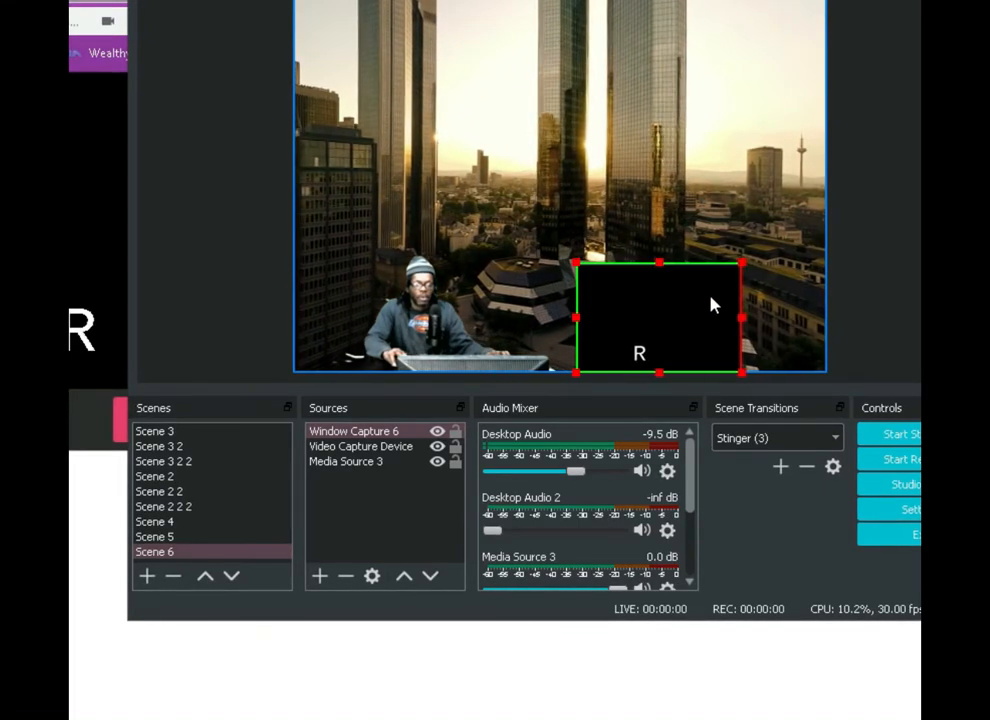
Switch to Web Captioner and set the caption Text Color to pink (Red 255, Green 0, Blue 128) in its Appearance settings
left_click(75, 432)
left_click(352, 421)
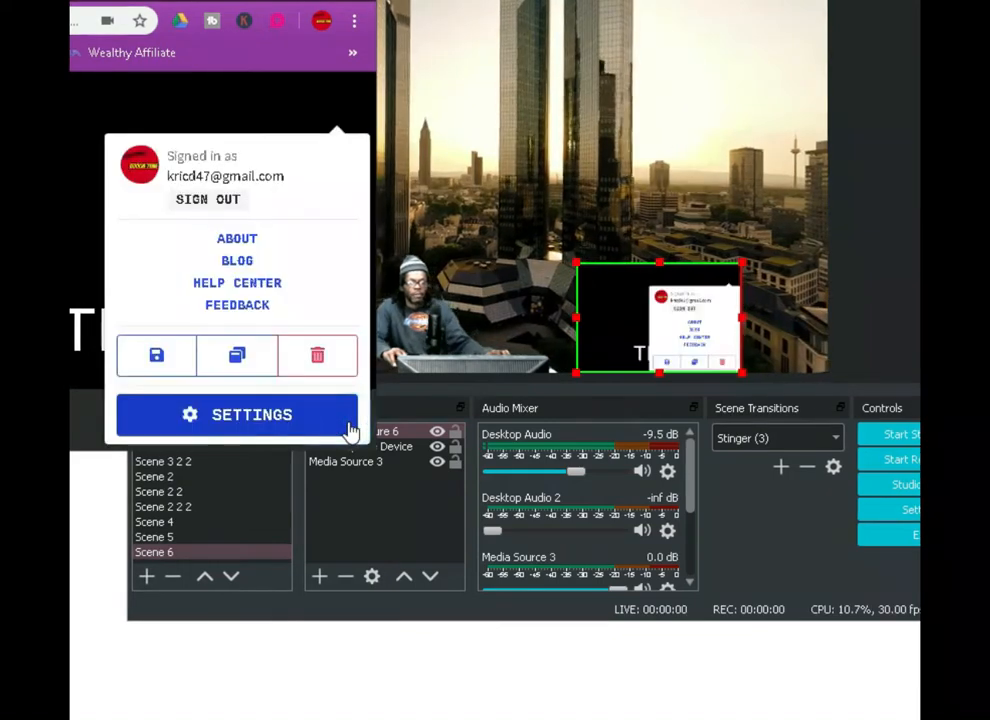
left_click(298, 420)
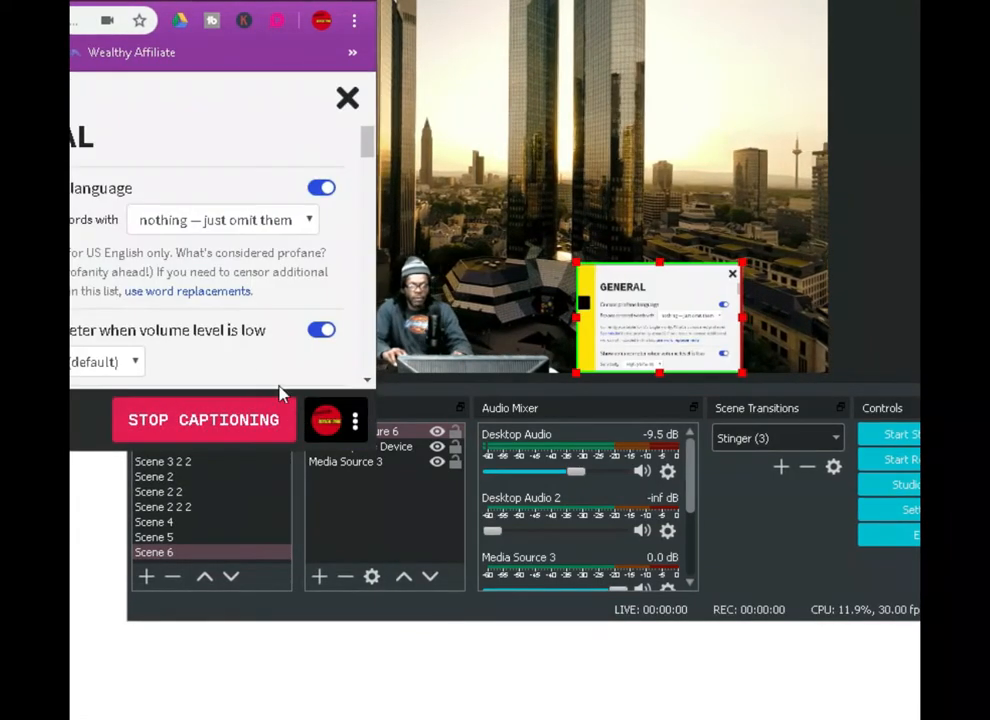
left_click(0, 240)
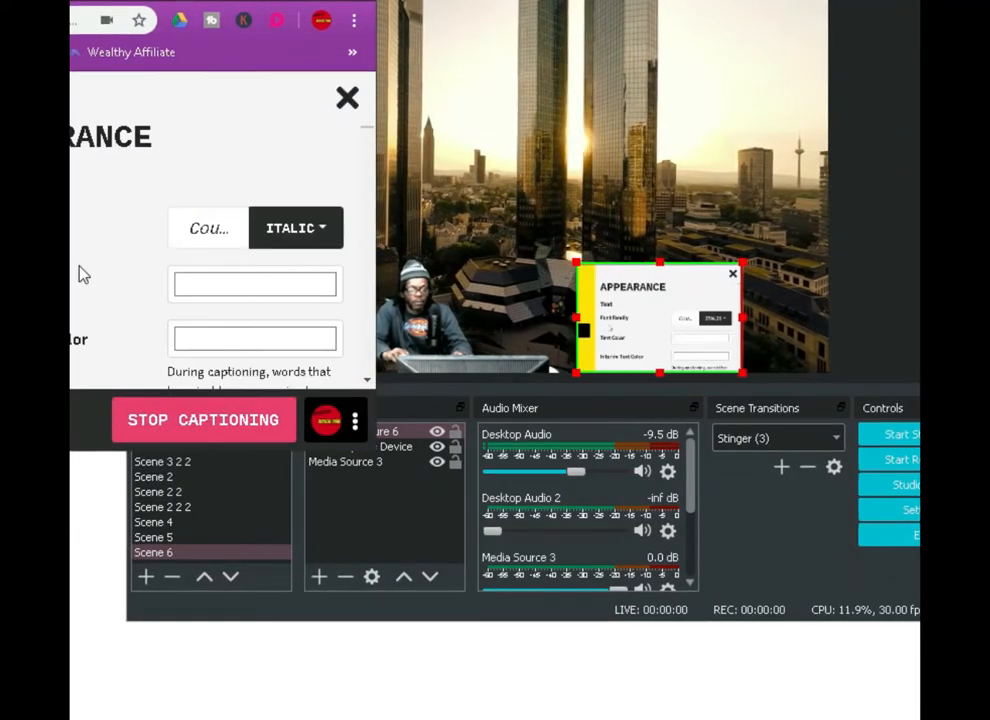
scroll(95, 261, "down", 1)
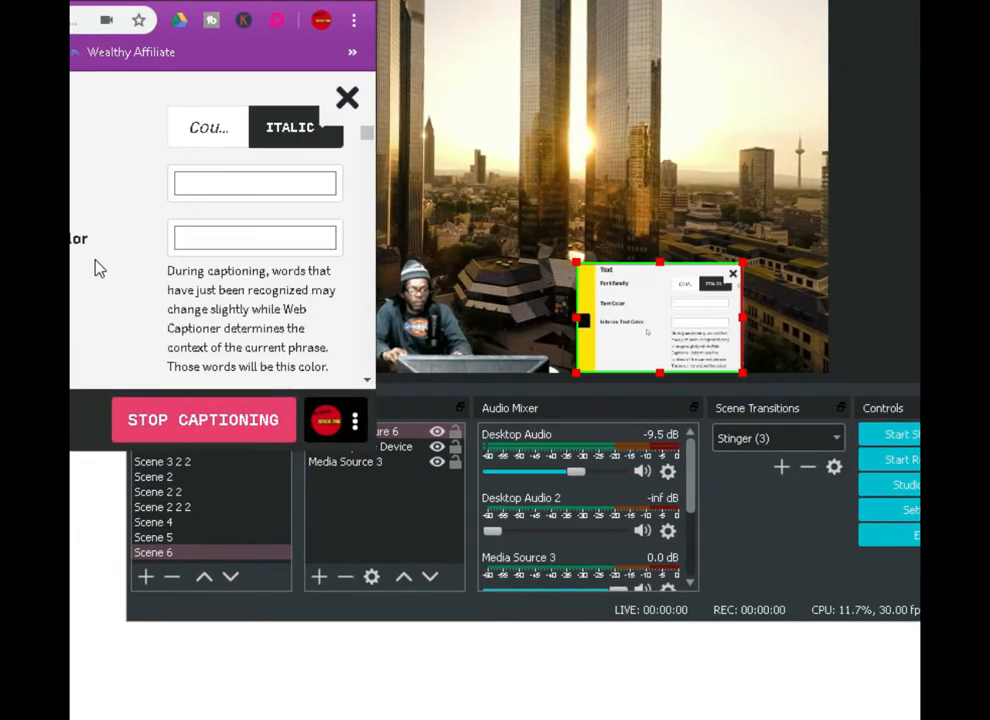
left_click(214, 193)
left_click(0, 62)
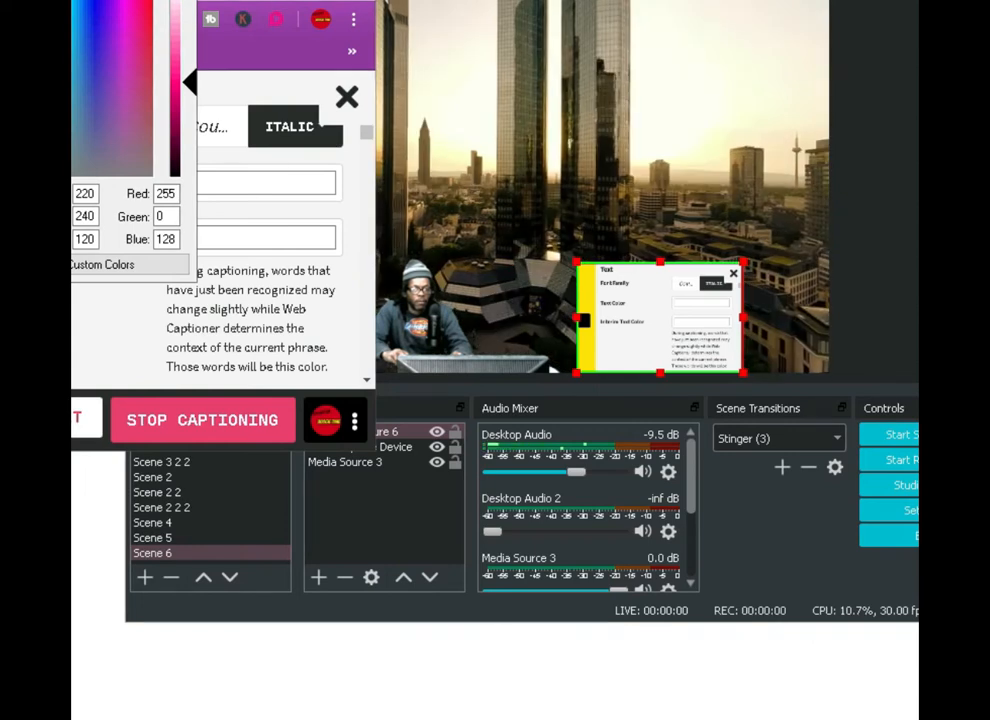
key("Return")
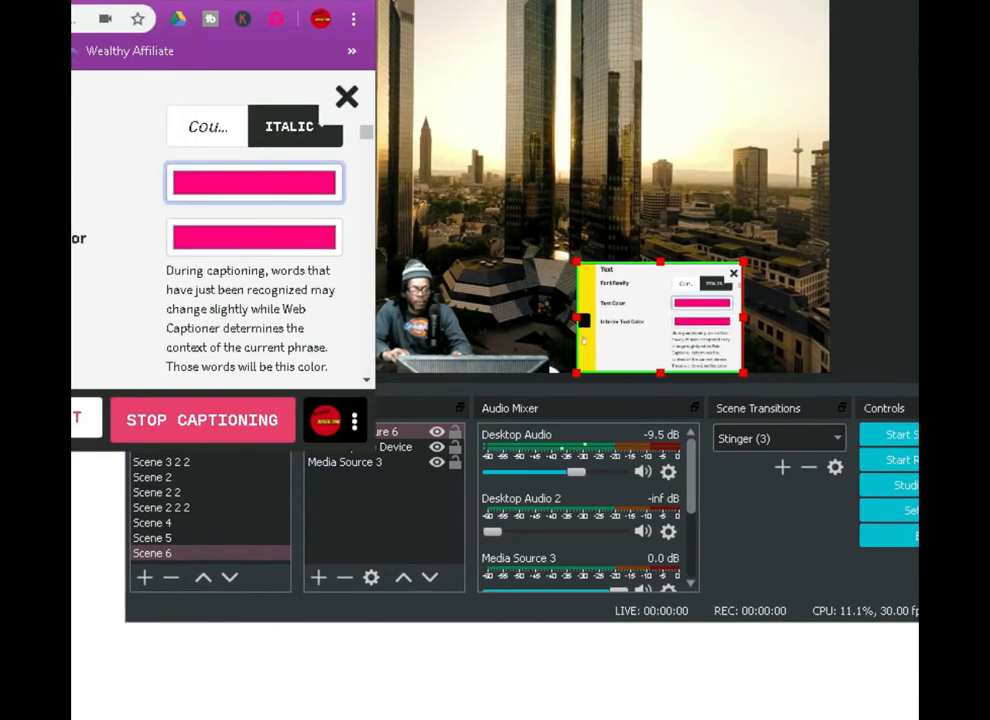
Set the captions' Vertical Alignment to Full and close the Web Captioner settings
scroll(75, 274, "down", 5)
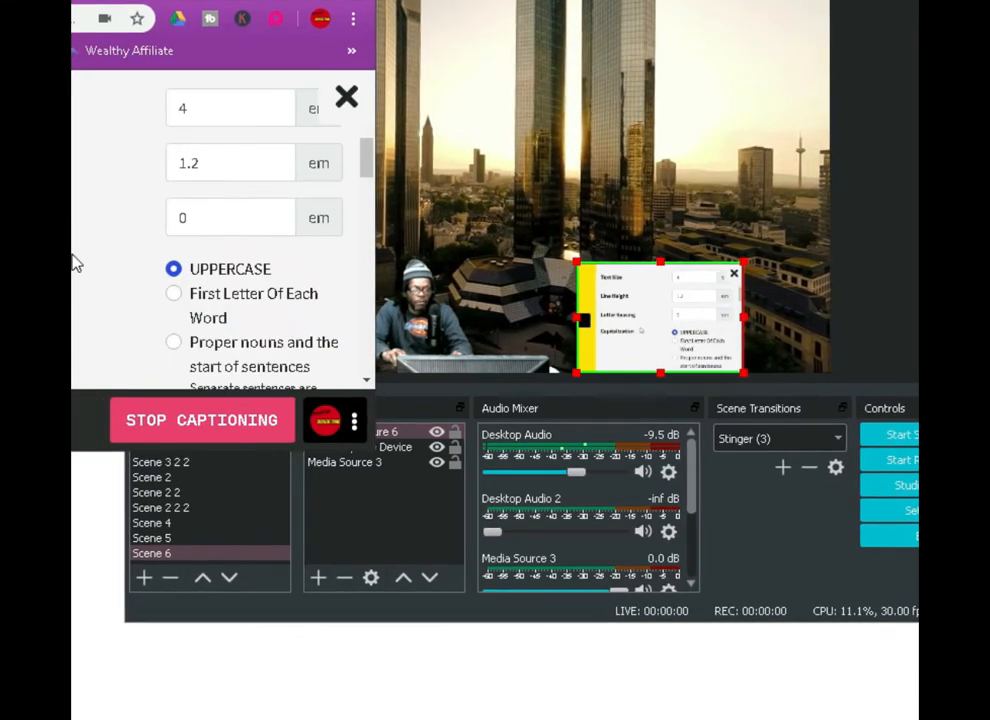
scroll(91, 247, "down", 4)
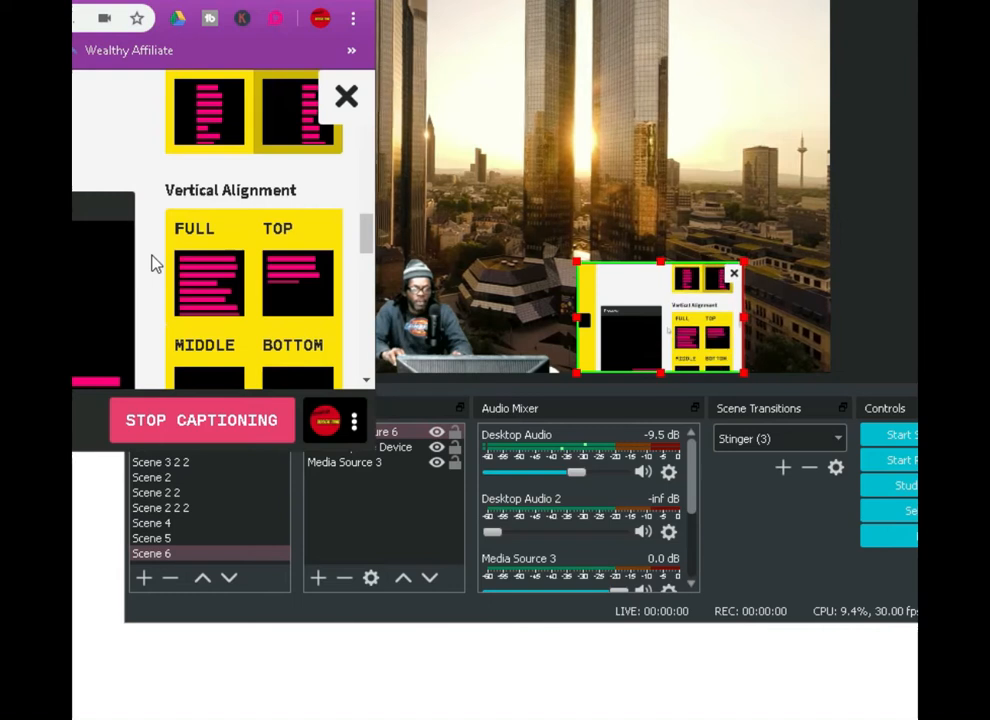
scroll(203, 289, "down", 3)
scroll(199, 285, "up", 3)
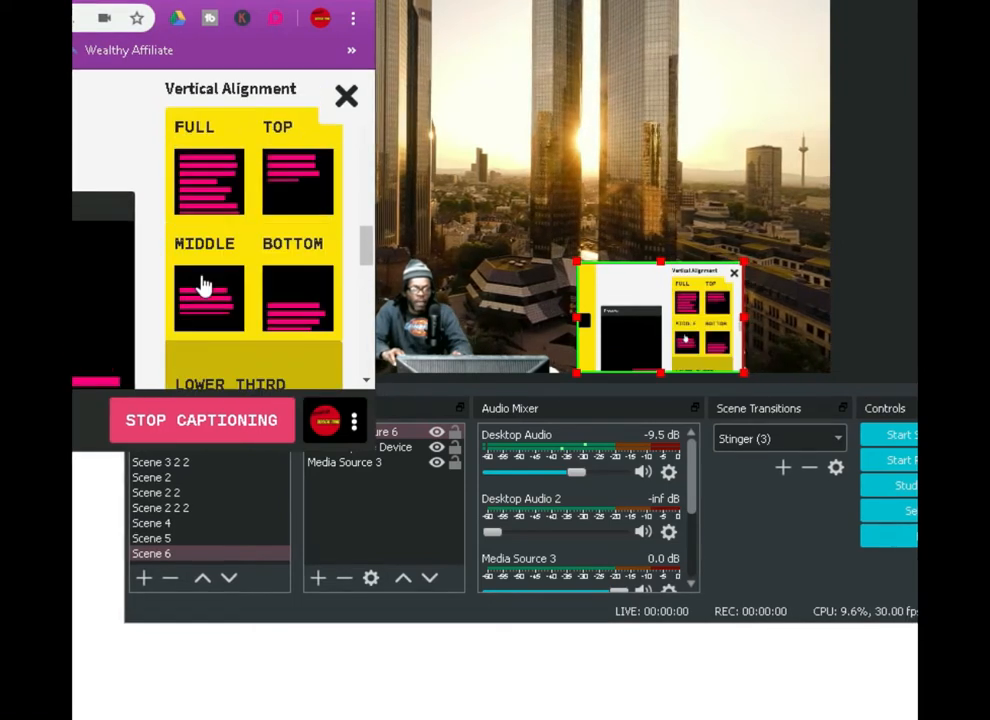
left_click(196, 210)
left_click(345, 95)
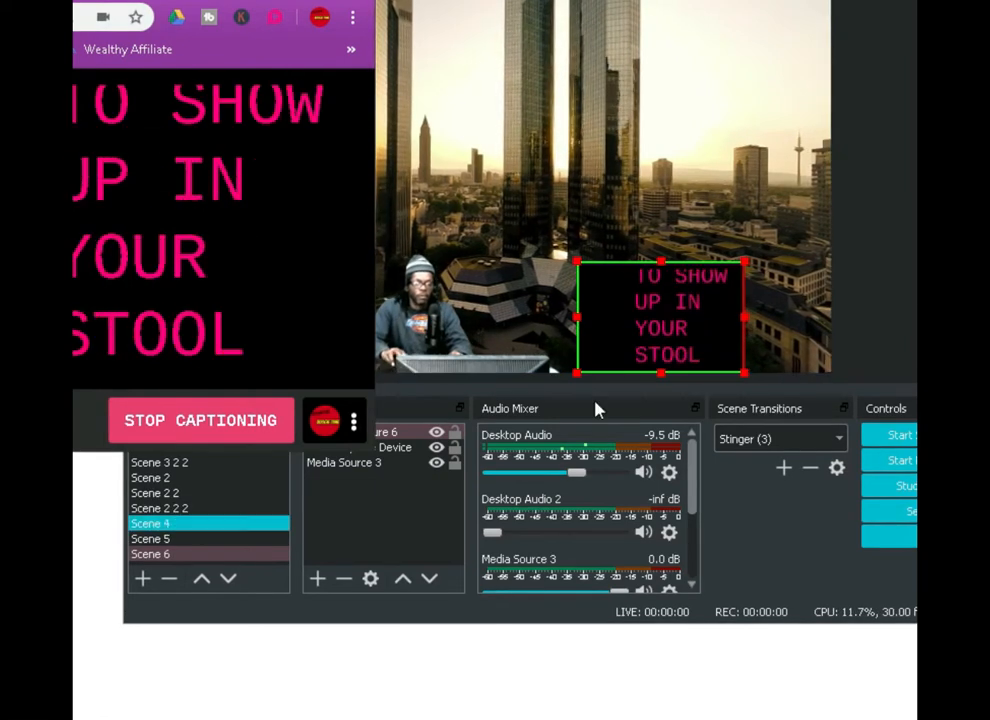
Return to OBS and move the Web Captioner capture into the canvas's lower-right corner
left_click(895, 250)
left_click_drag(709, 323, 787, 322)
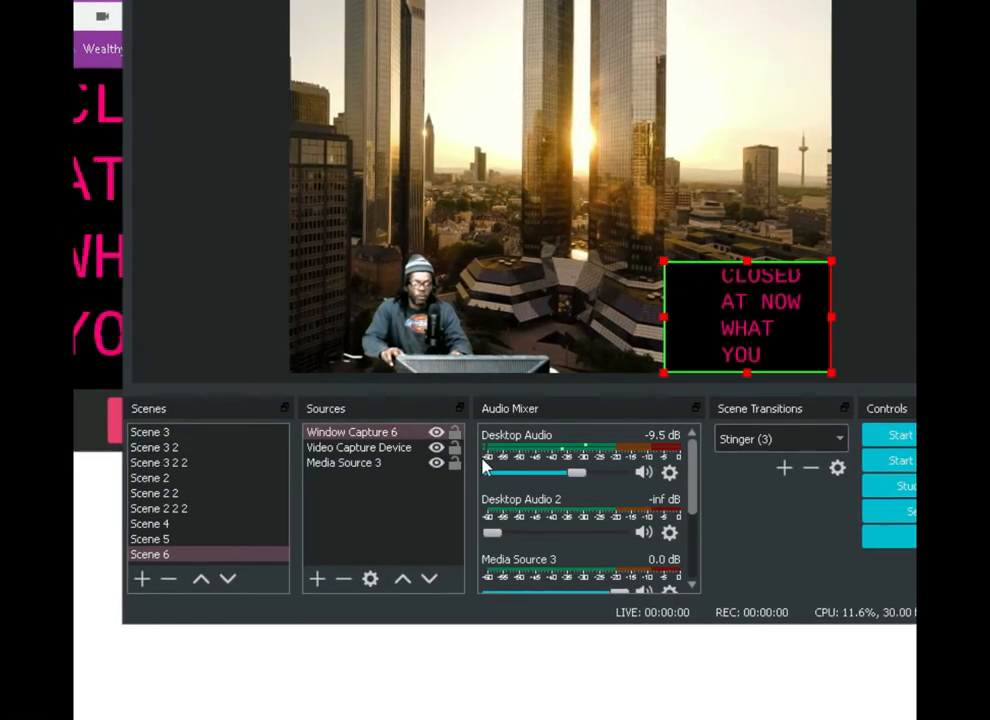
Add a window capture of the "Your Account - Google Chrome" window to Scene 6 and position it in the canvas's upper area above the webcam
left_click(318, 580)
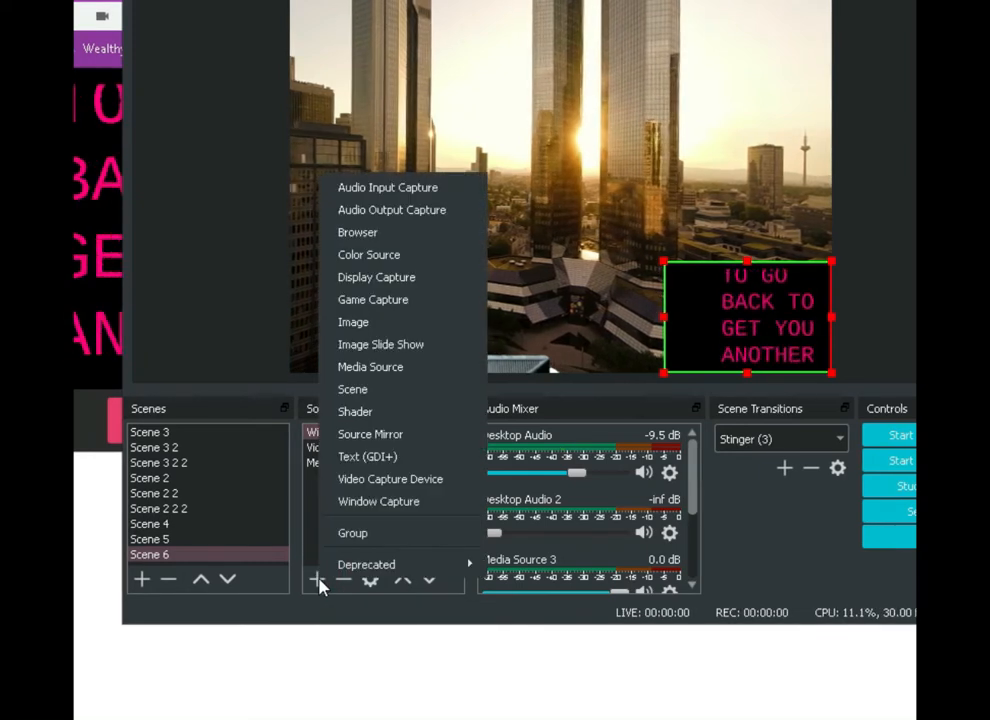
left_click(372, 508)
left_click(628, 413)
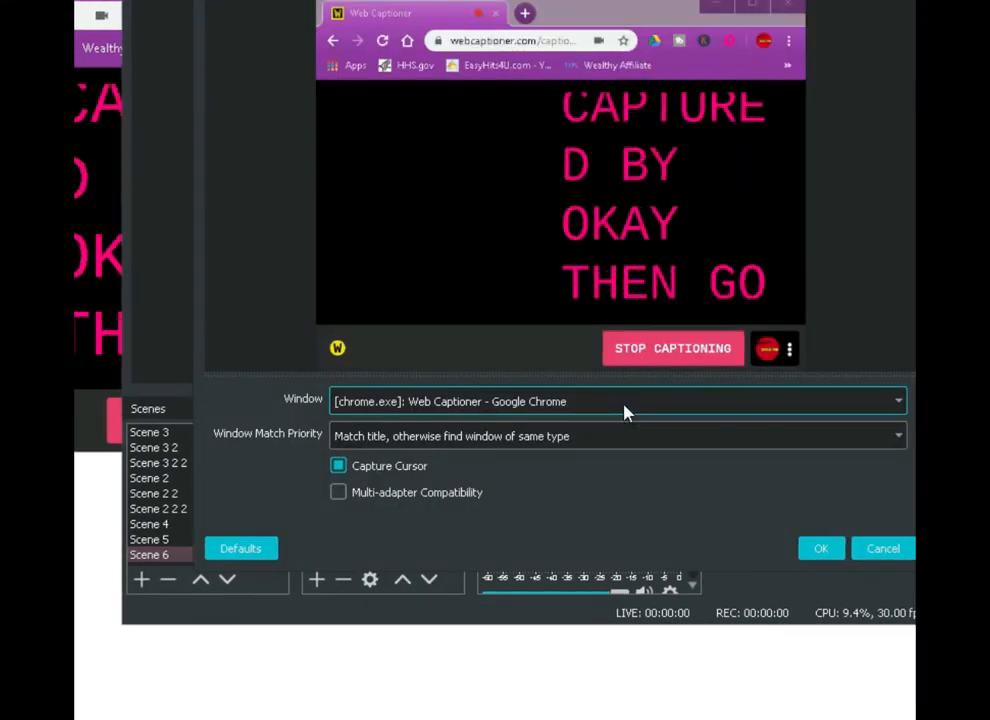
left_click(625, 411)
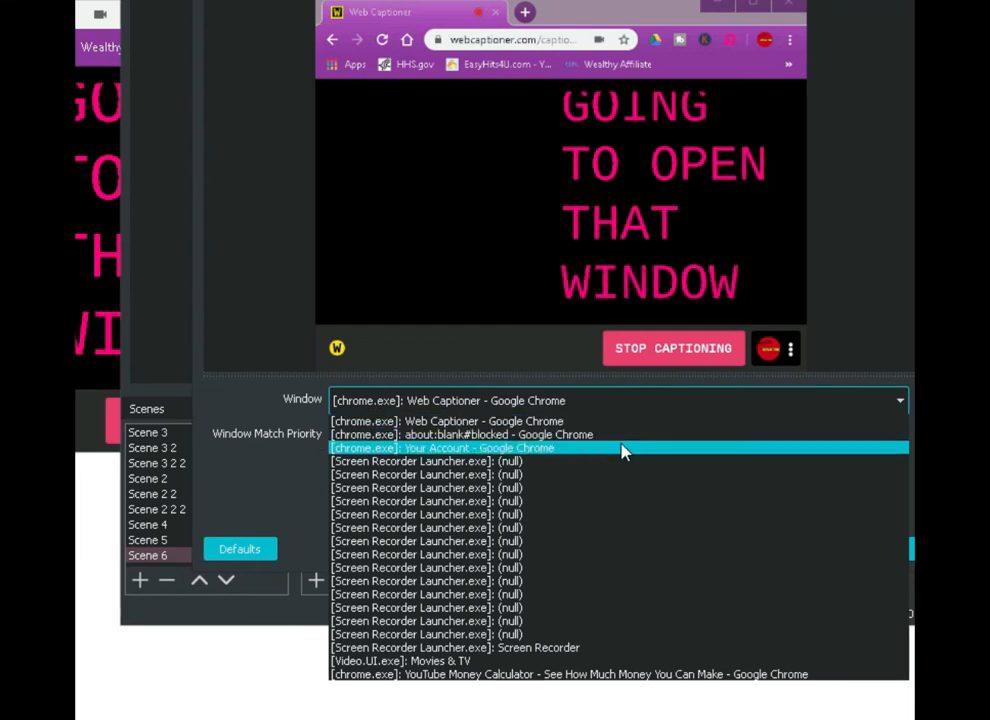
left_click(621, 450)
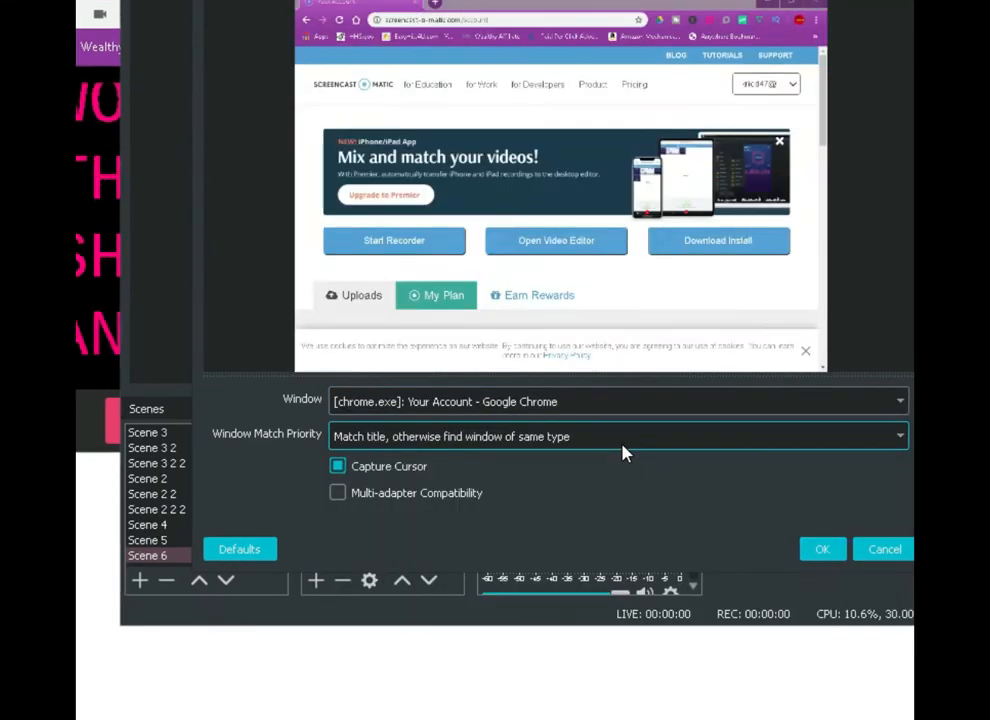
left_click(819, 558)
left_click_drag(563, 362, 541, 199)
left_click_drag(545, 127, 608, 105)
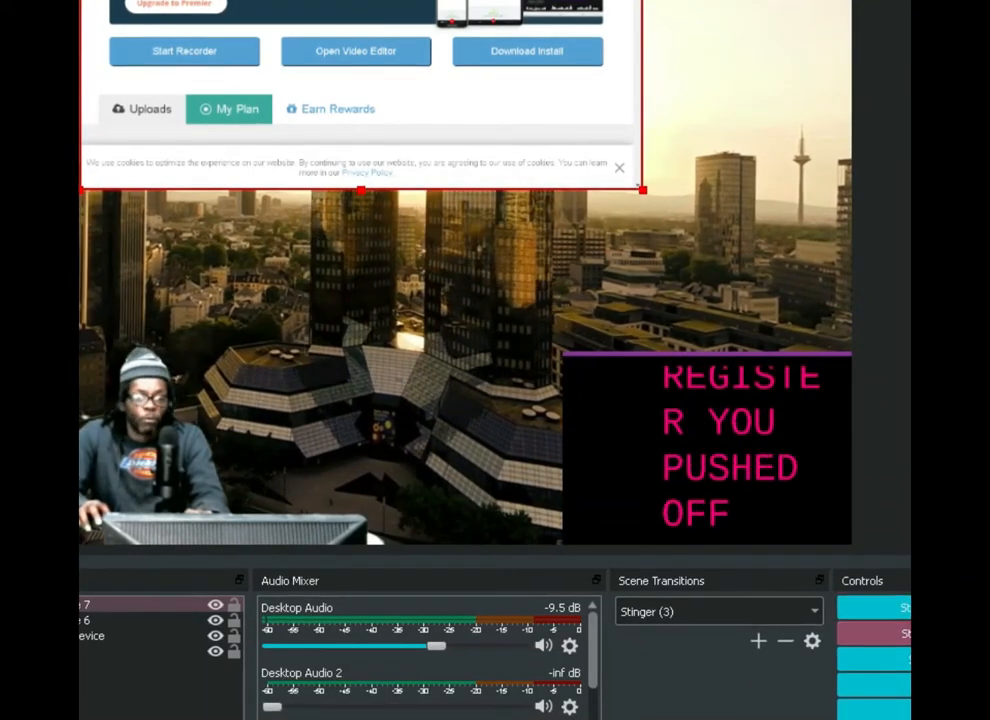
Stop the test recording, play back the newest mp4 from the Videos folder, and close the player and folder
left_click(908, 634)
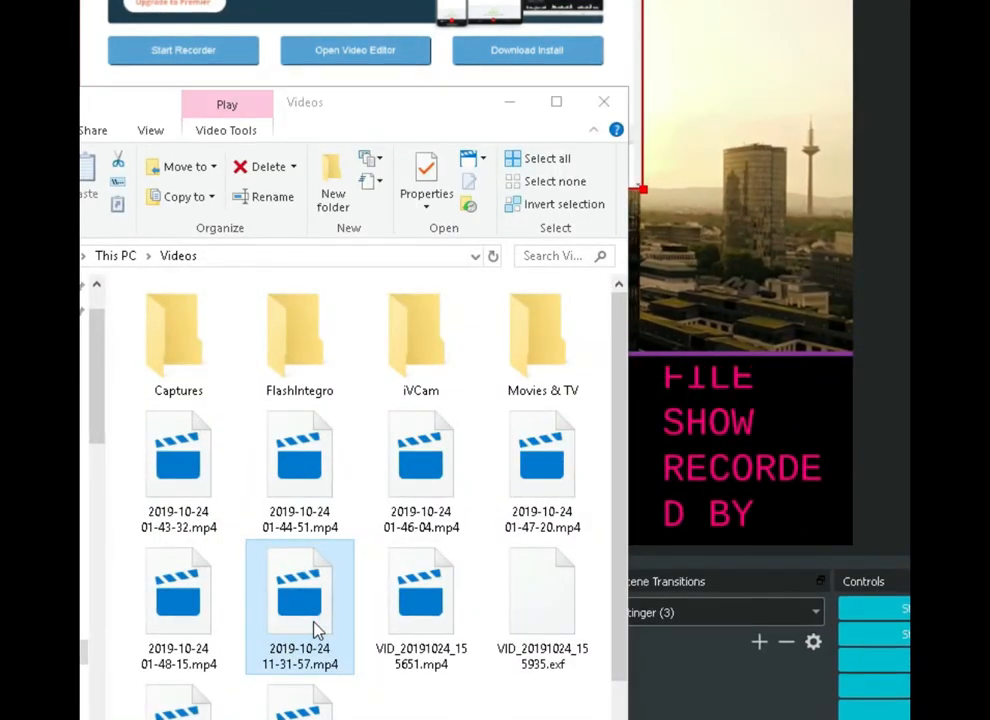
left_click(312, 692)
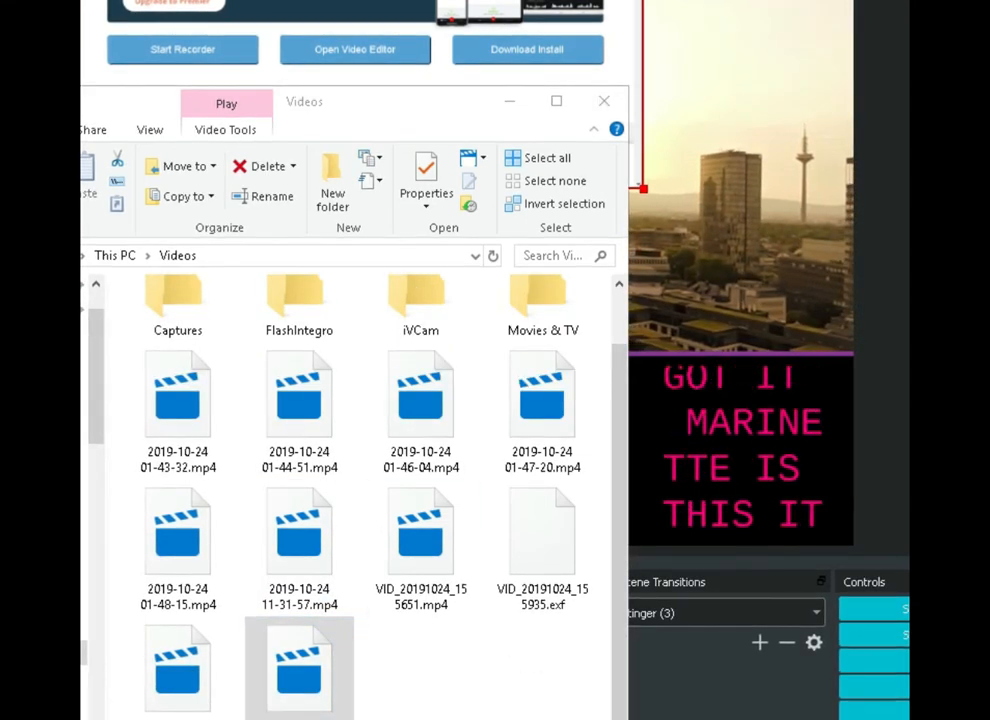
left_click_drag(989, 112, 325, 35)
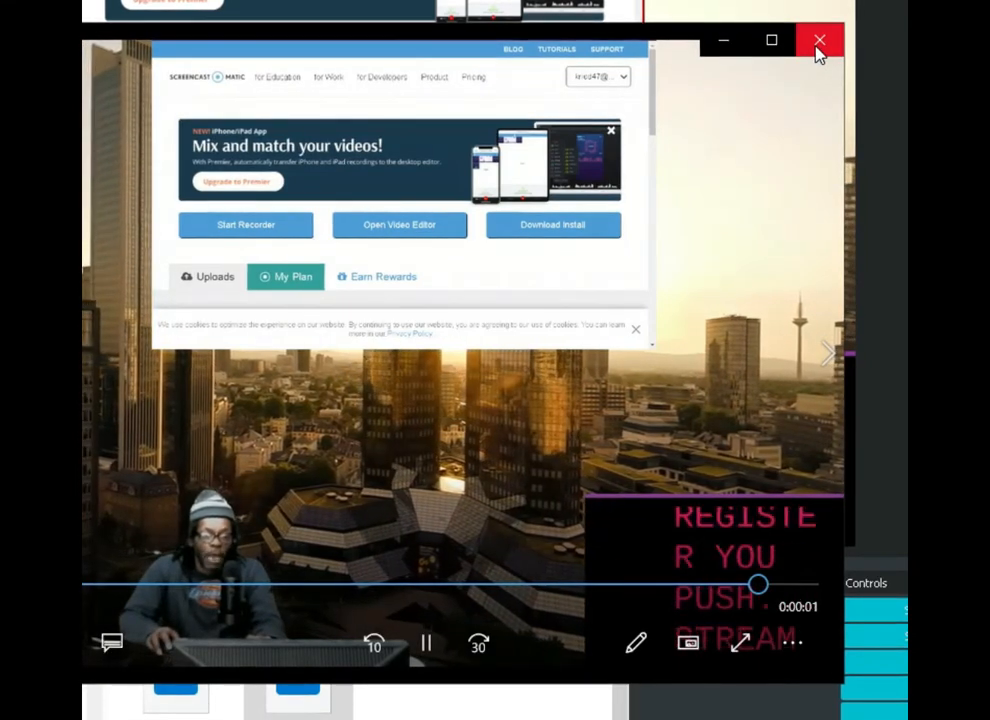
left_click(818, 42)
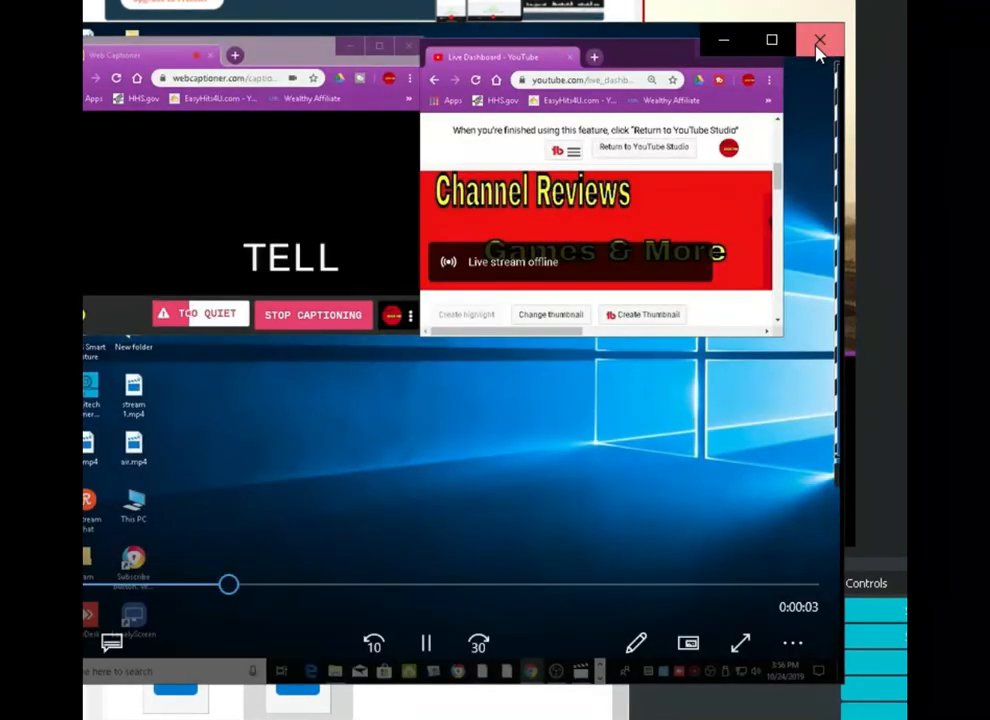
left_click(818, 45)
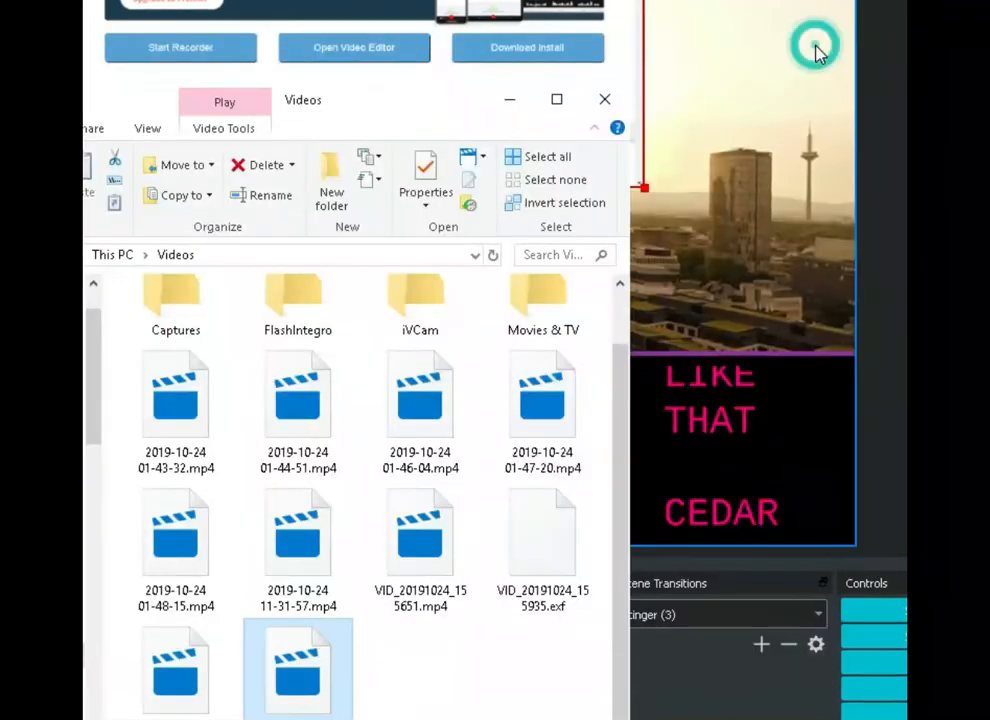
left_click(605, 100)
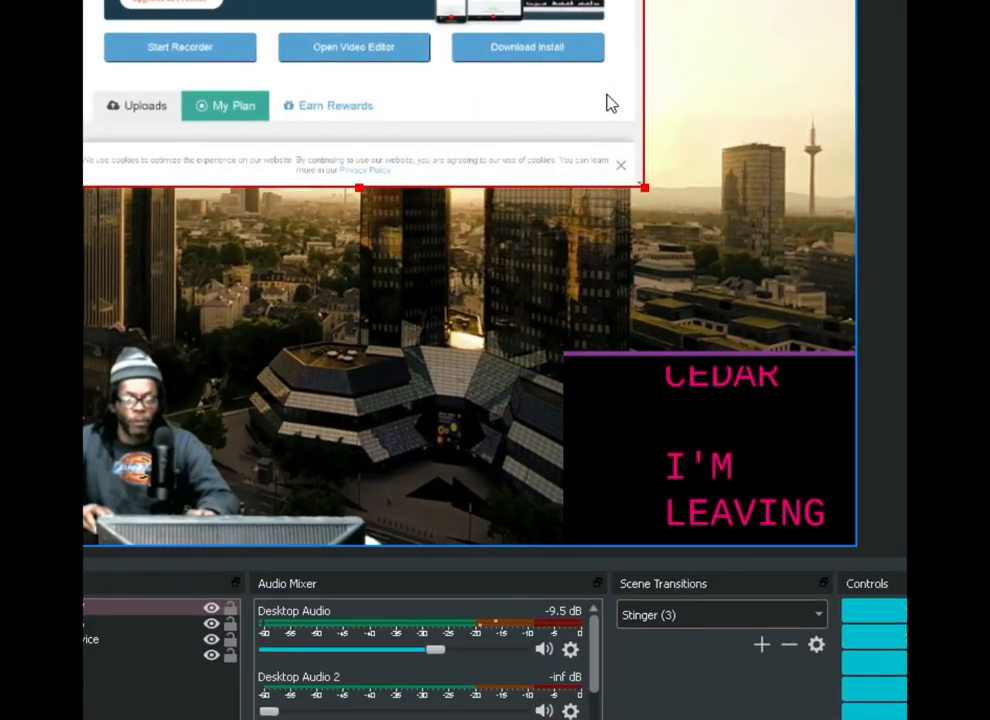